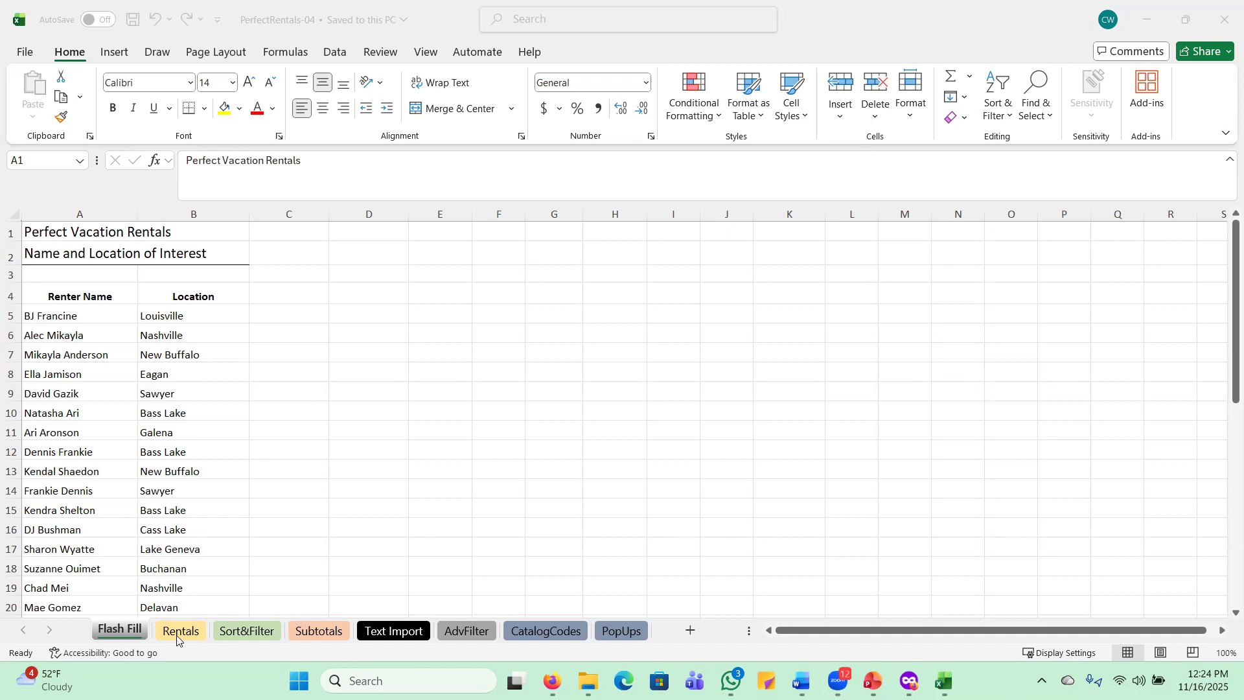
Format the rental data in A4:F30 on the Rentals sheet as a table with headers, using the first black-and-gray light style.
click(179, 638)
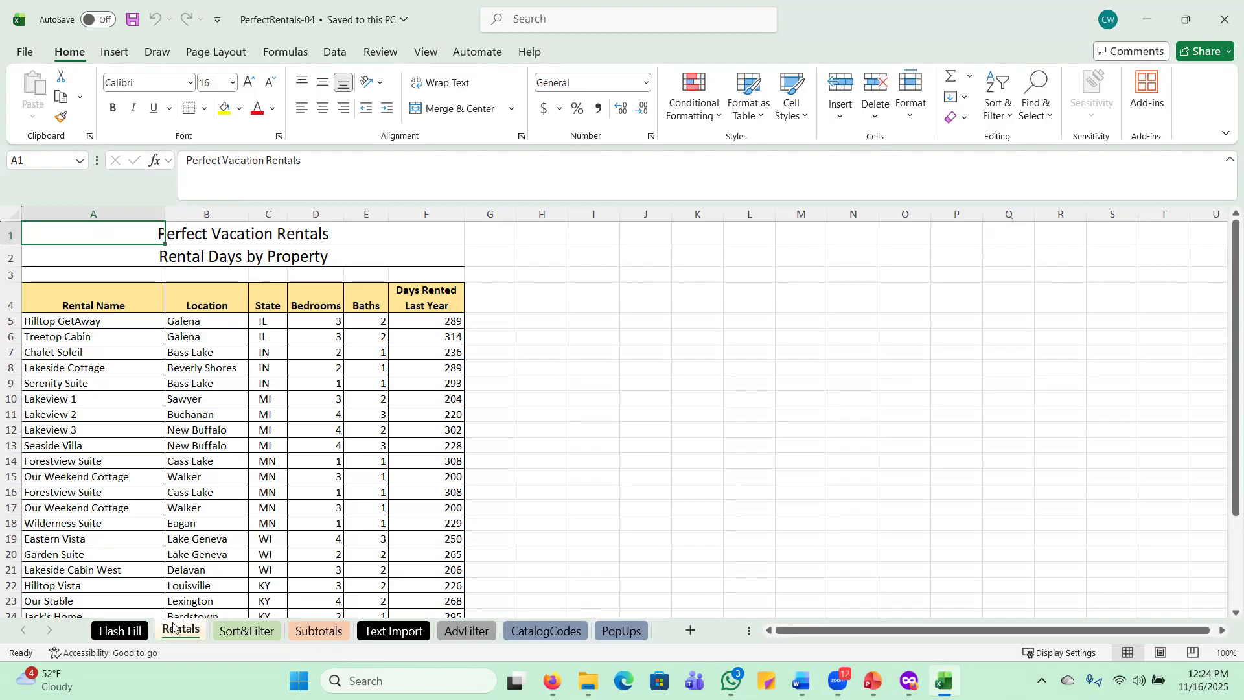
click(65, 329)
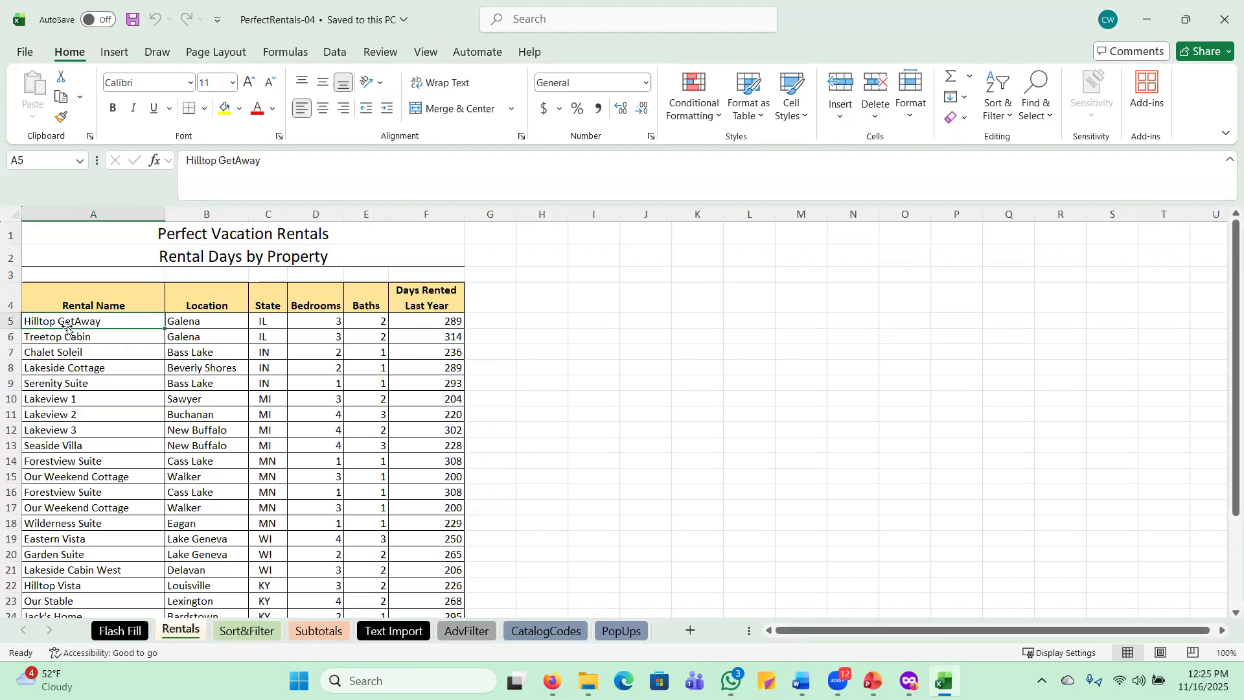
click(760, 121)
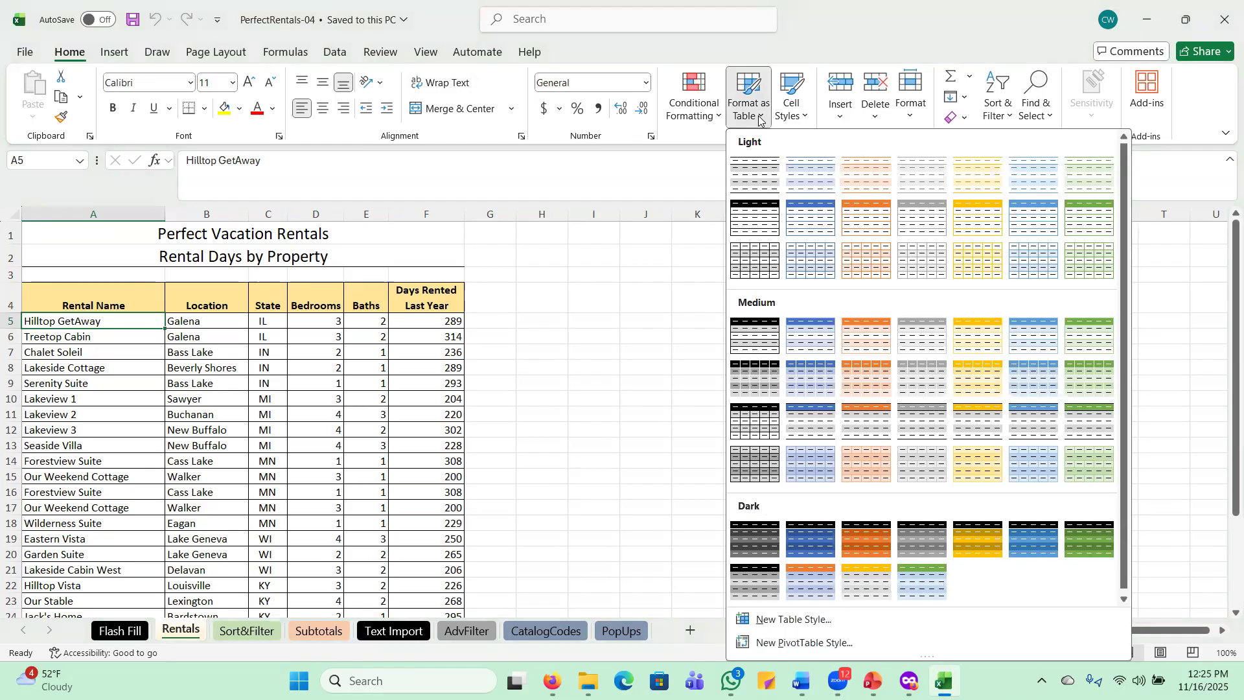
click(754, 170)
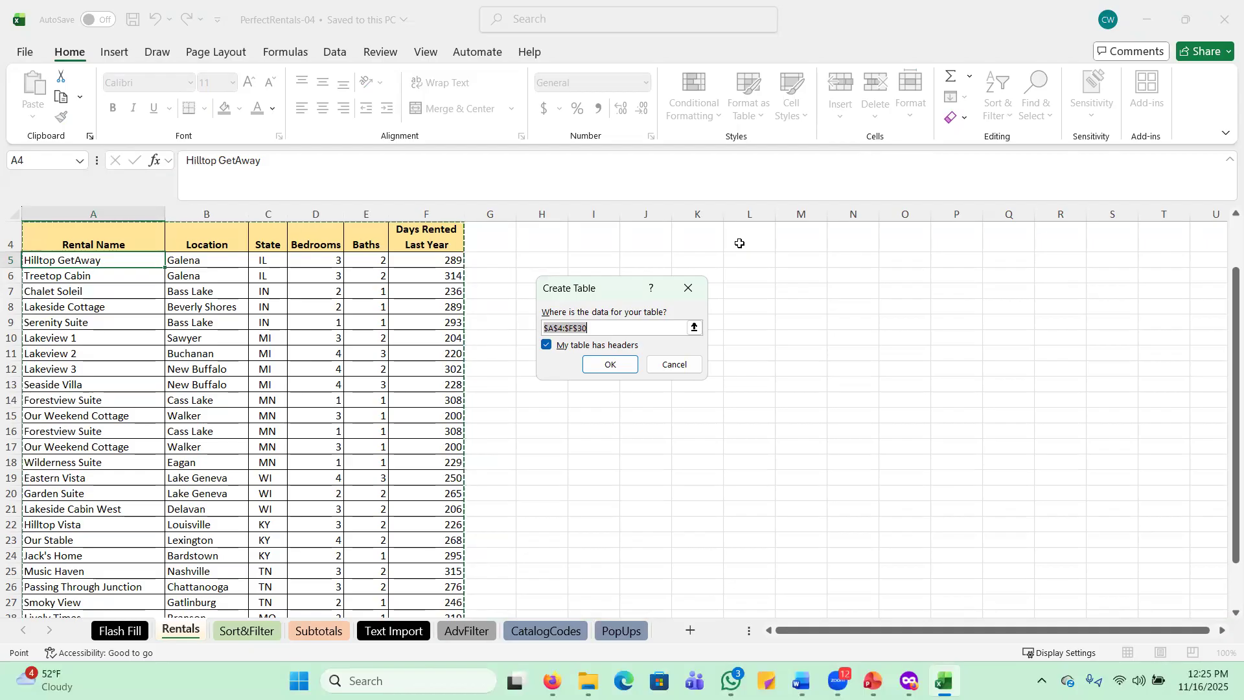
click(600, 364)
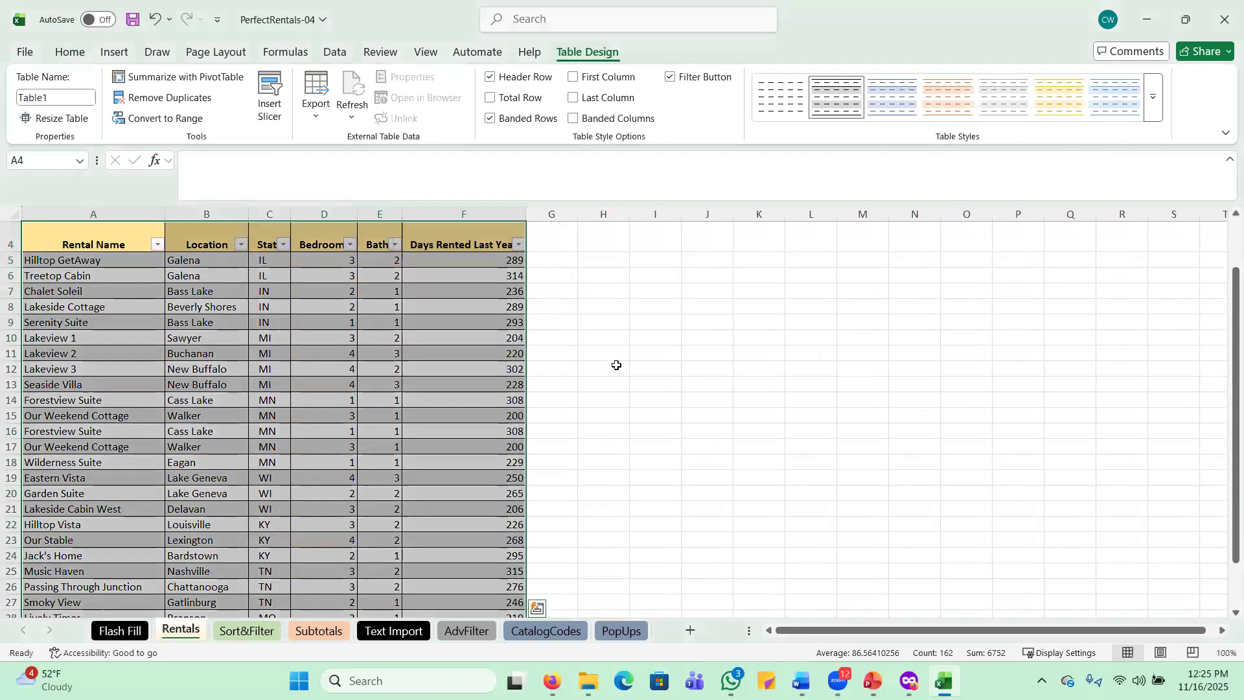
click(616, 365)
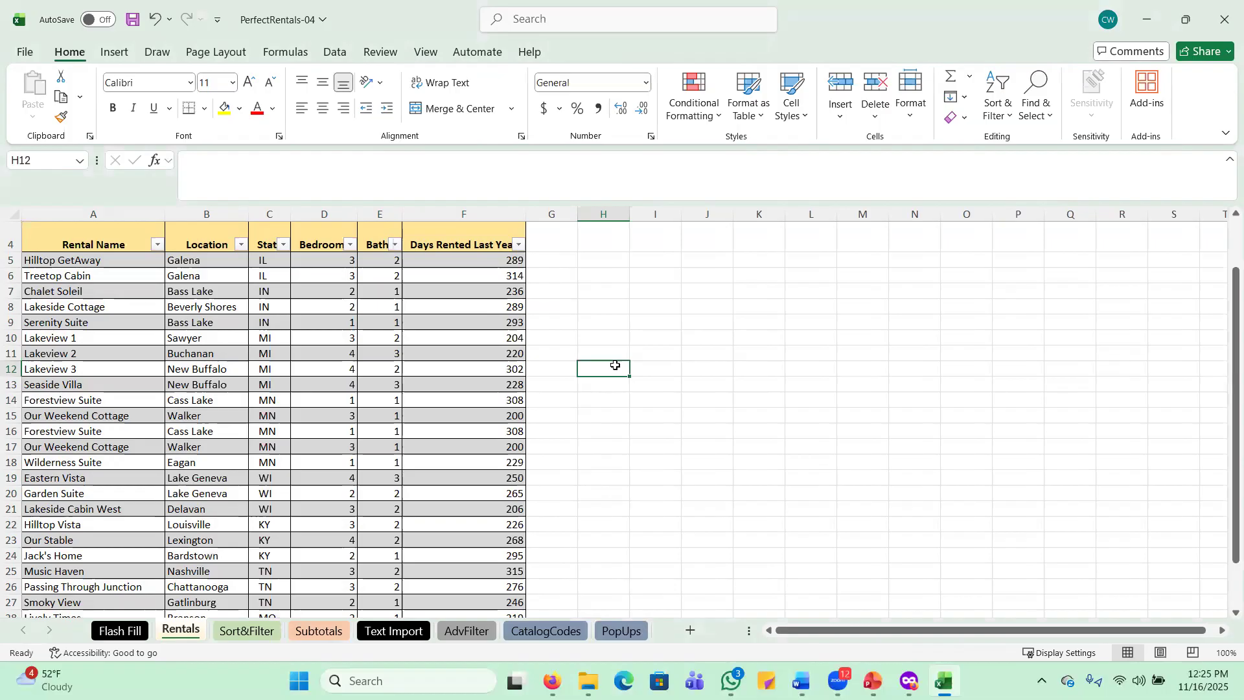
Add a total row to the rentals table and set its Location cell, B31, to Count.
click(51, 260)
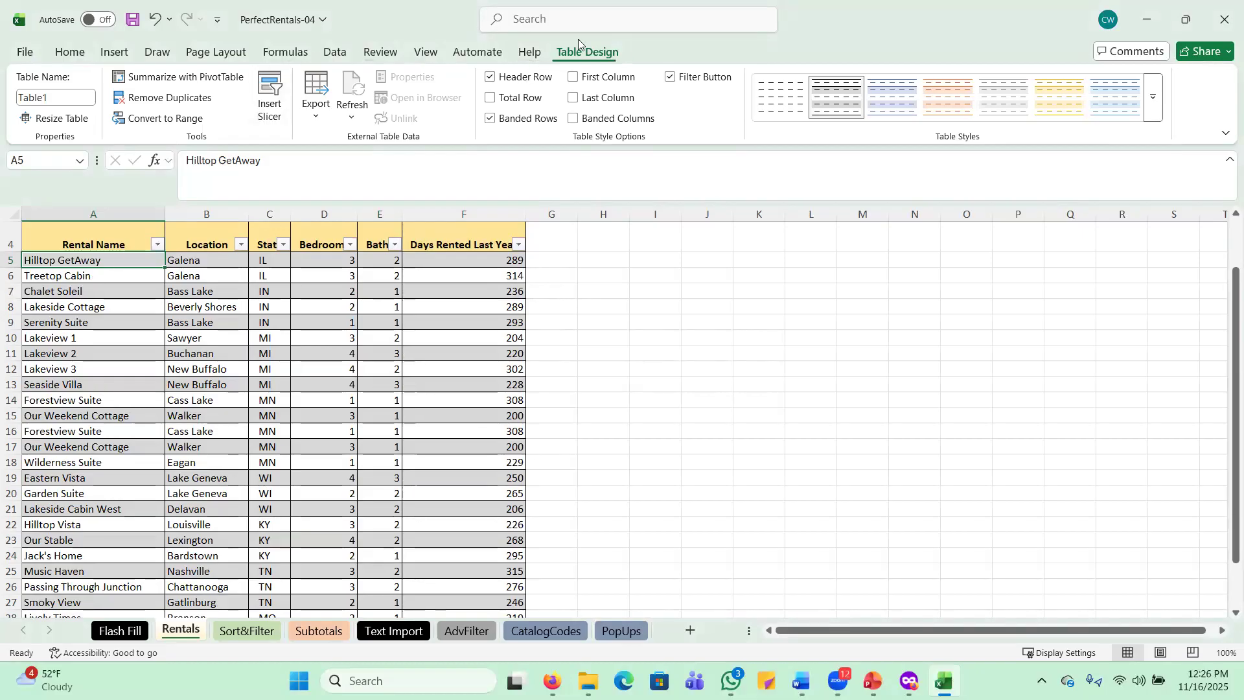
click(491, 97)
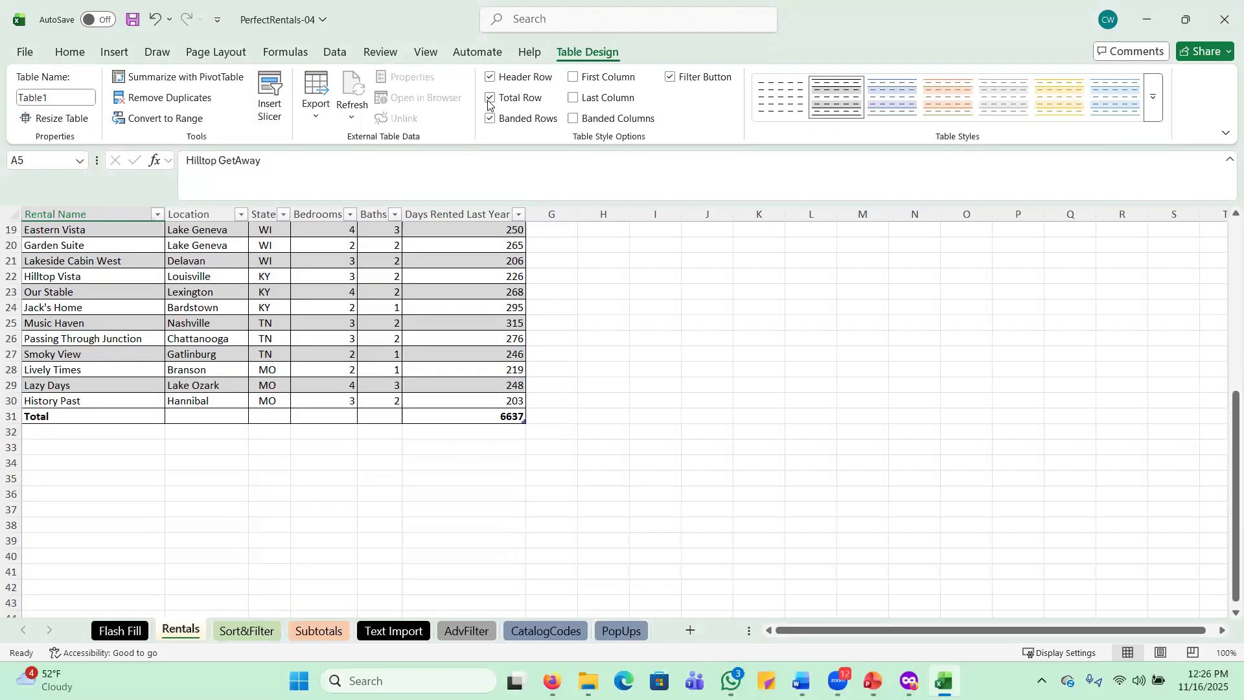
click(32, 161)
text(b31)
key(Return)
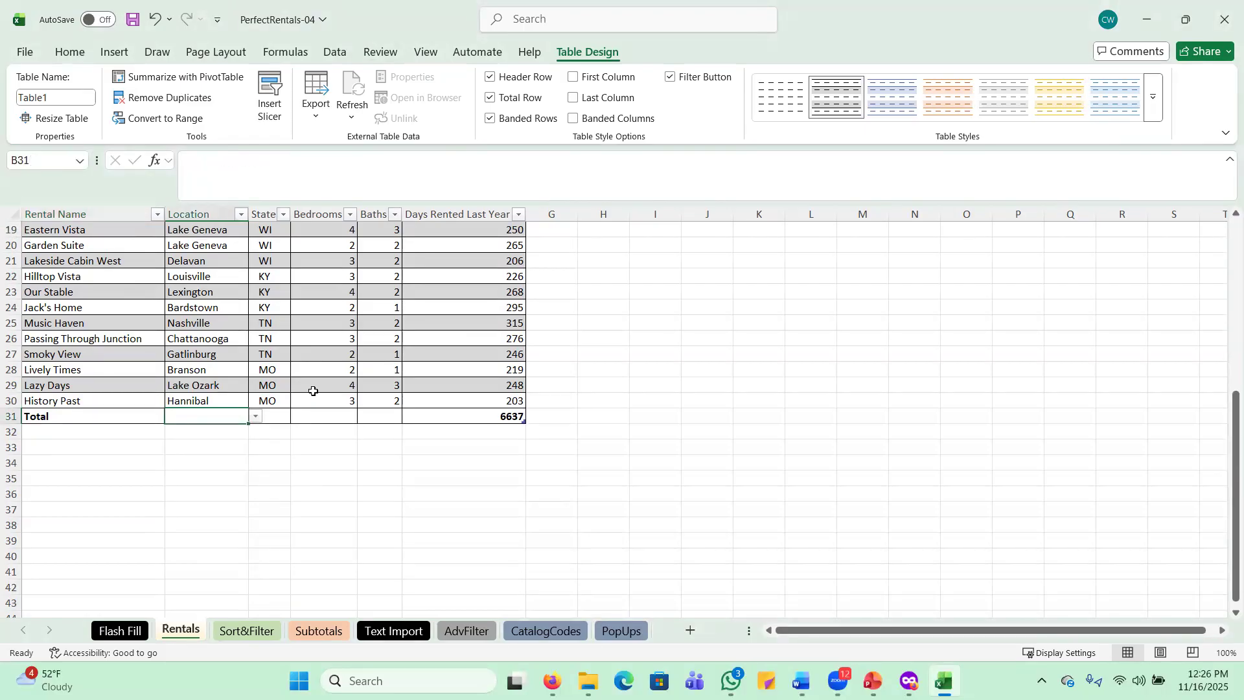
click(257, 418)
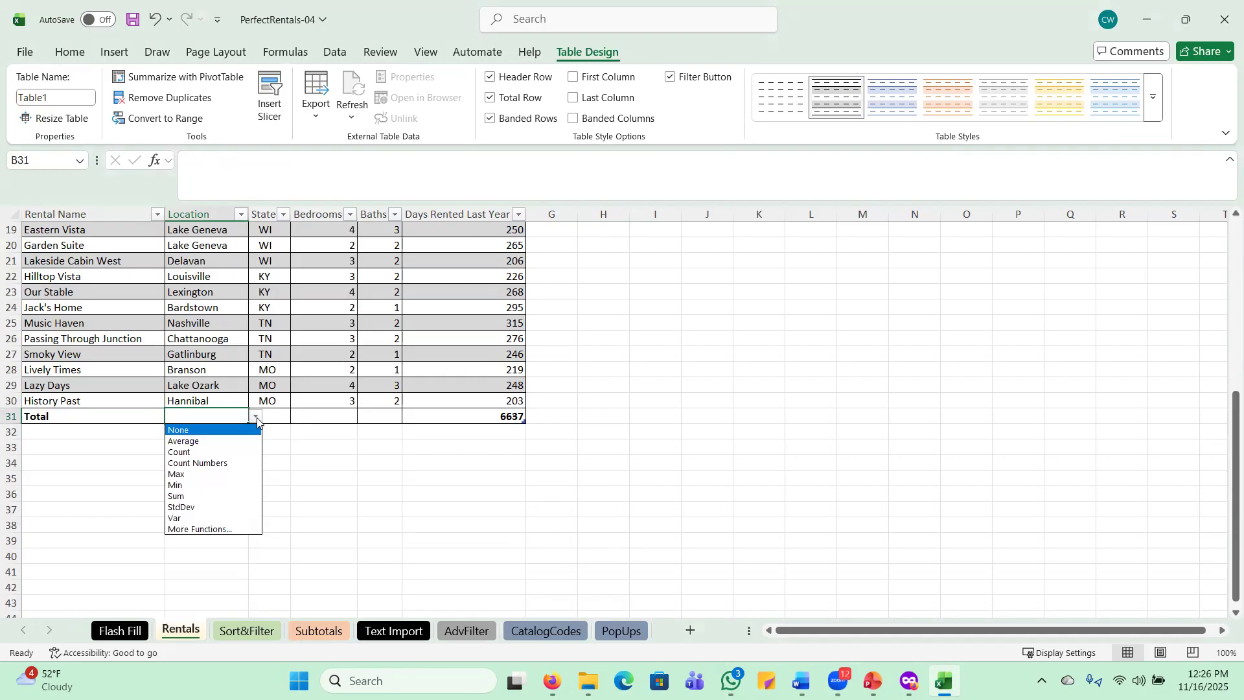
click(208, 453)
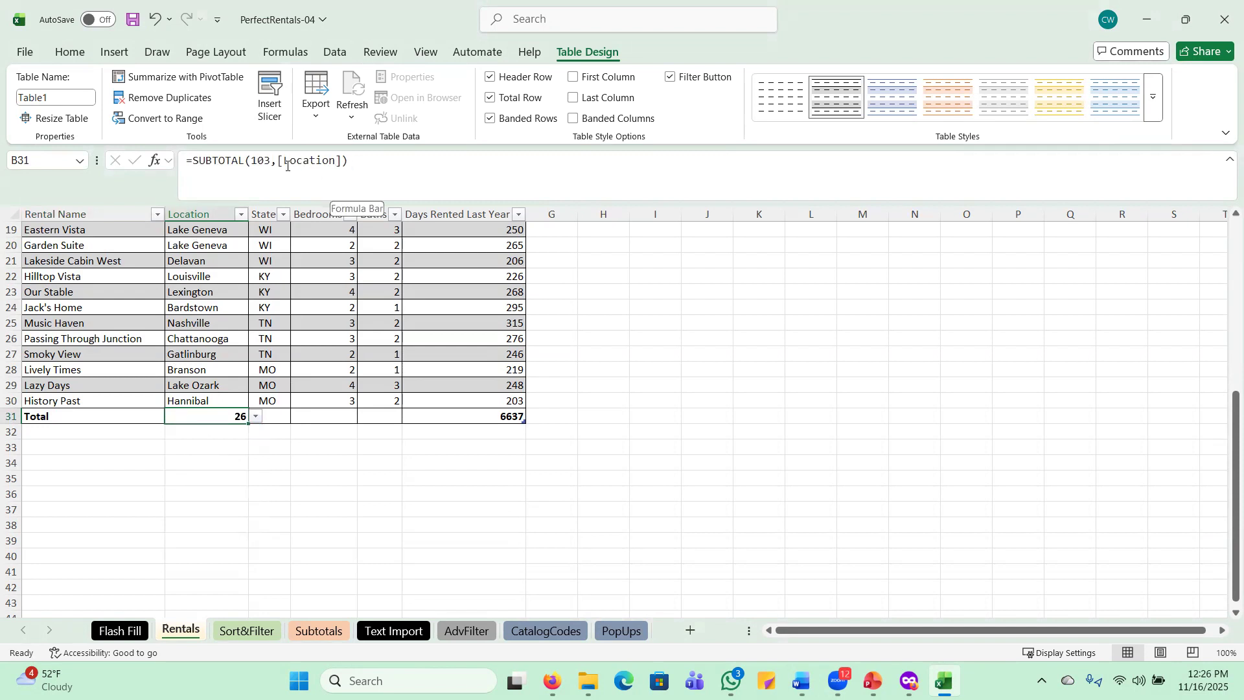
click(200, 511)
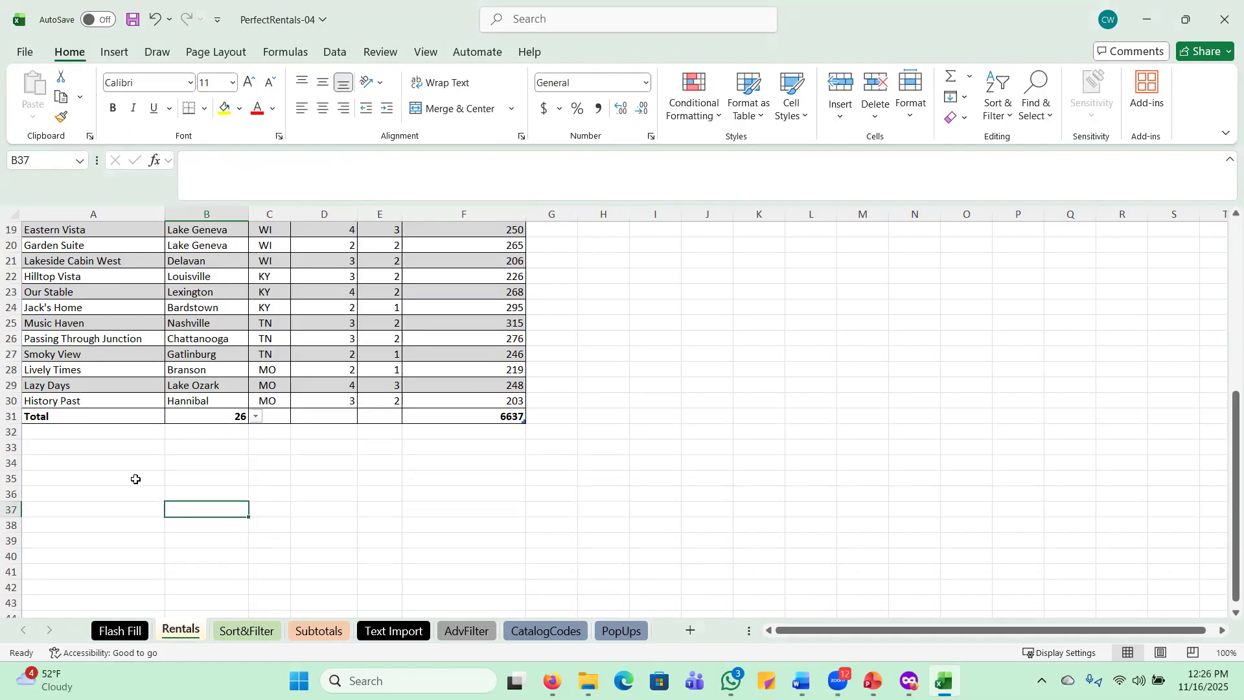
Remove duplicate rows from the rentals table, comparing only the Rental Name and Location columns.
scroll(133, 467, up, 5)
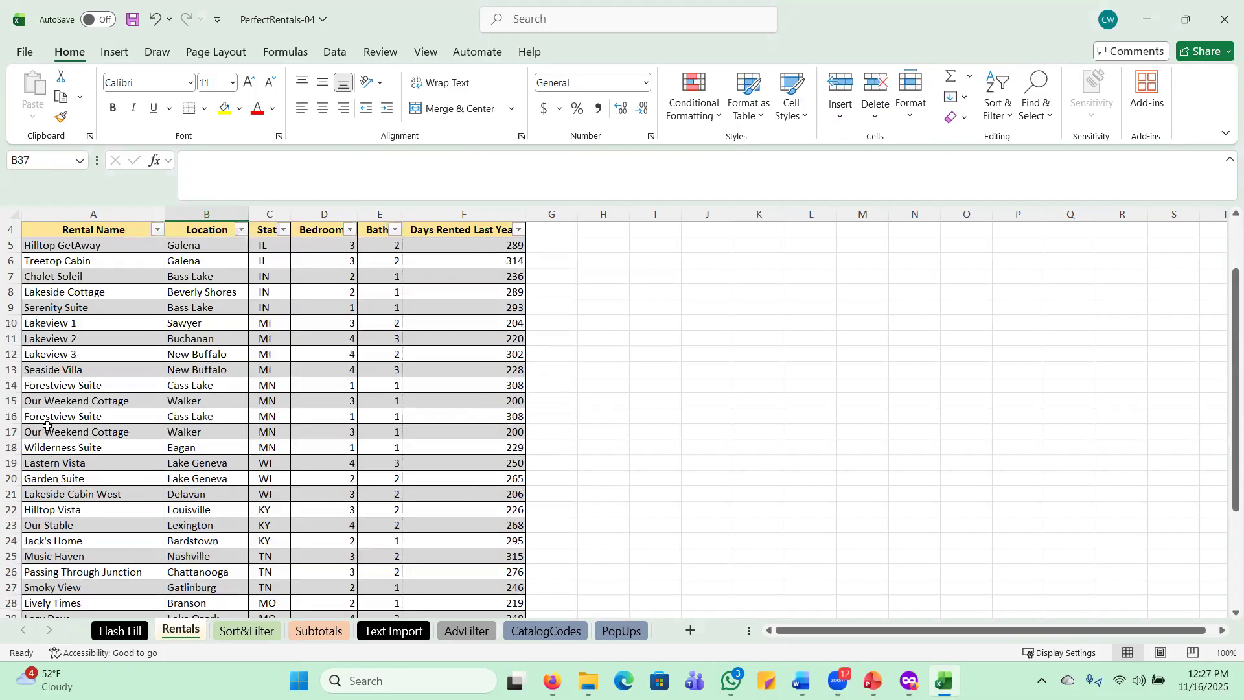
click(11, 423)
drag(11, 423, 9, 432)
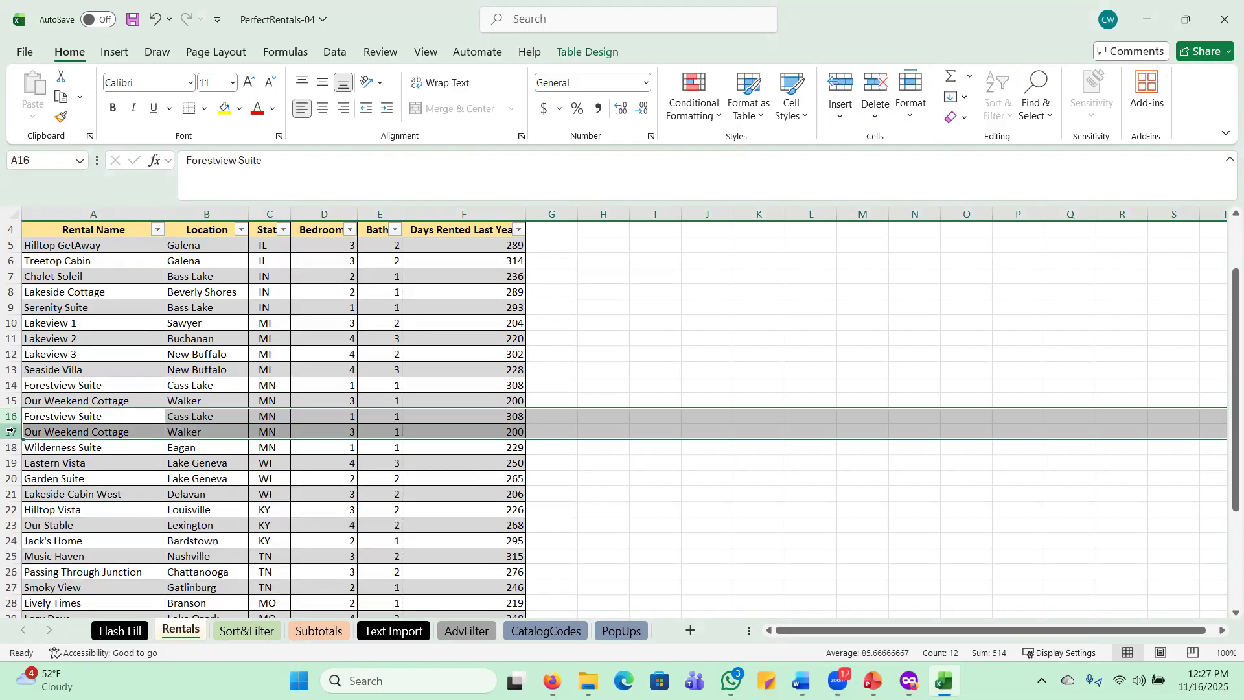
drag(9, 432, 9, 401)
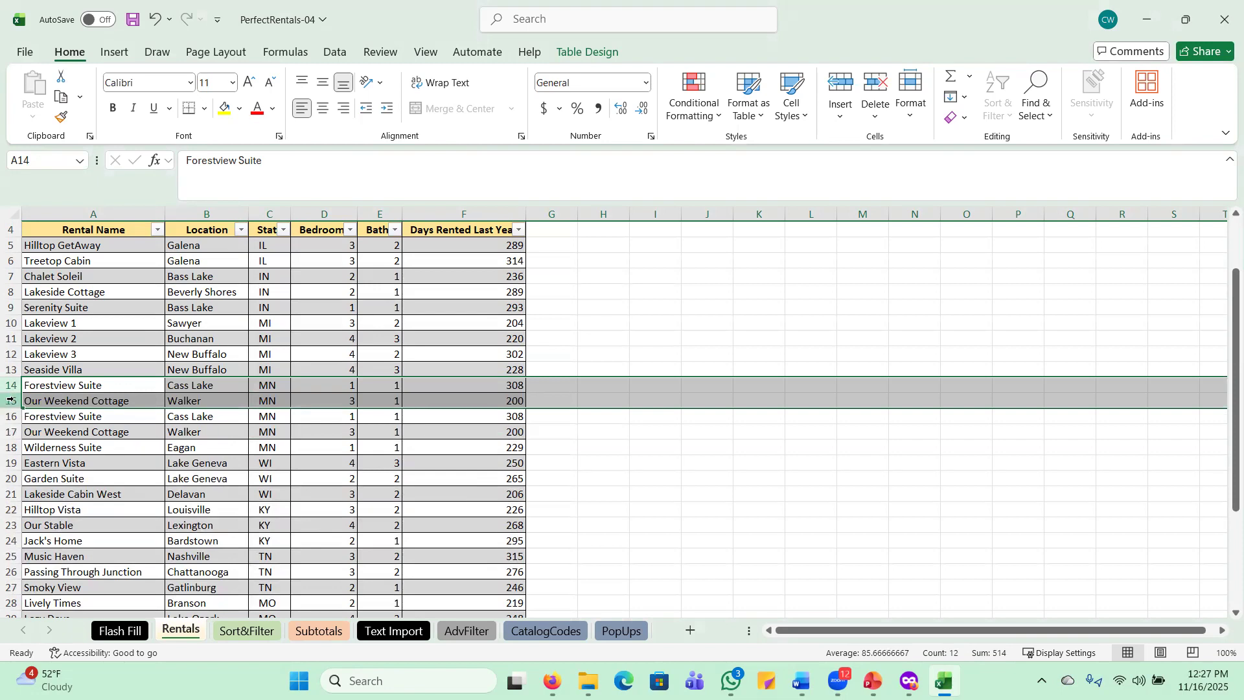
click(72, 244)
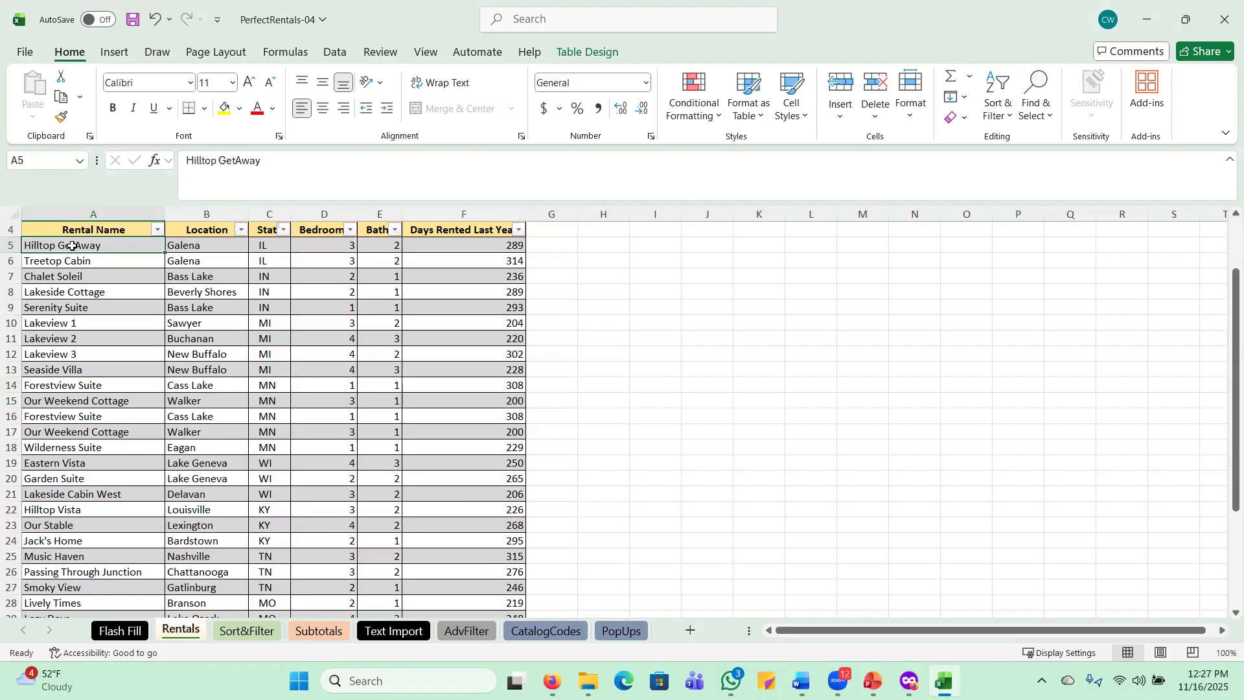
click(581, 53)
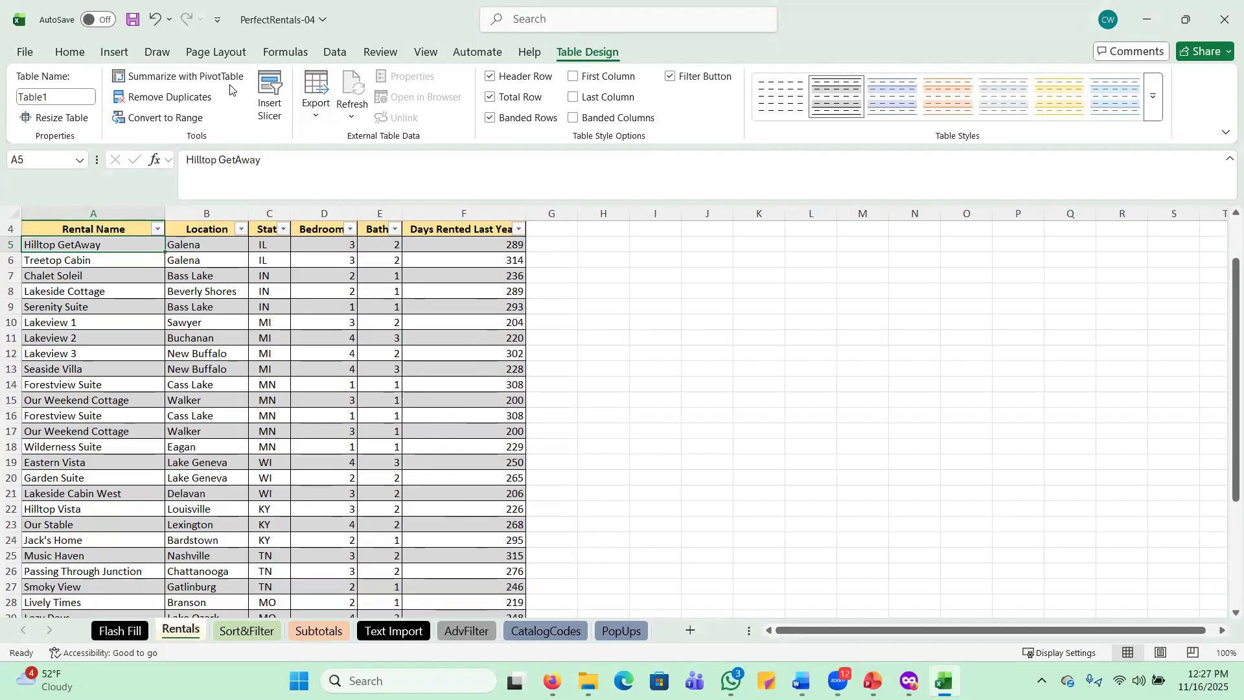
click(181, 102)
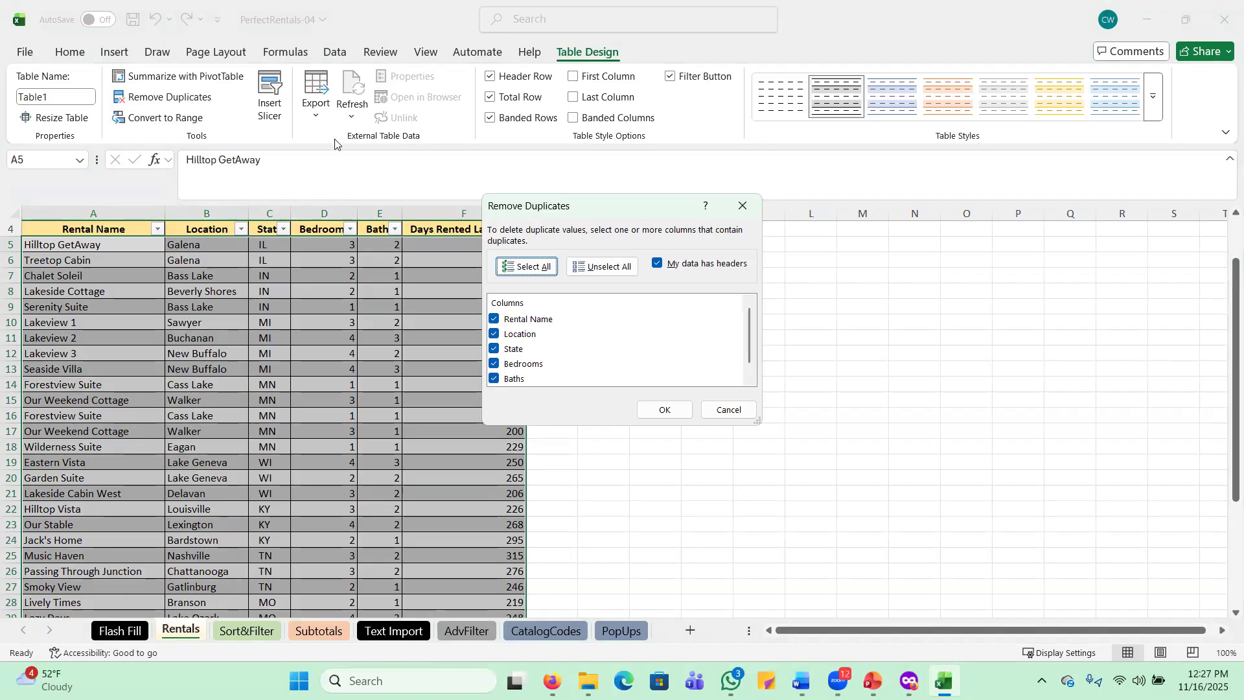
click(601, 270)
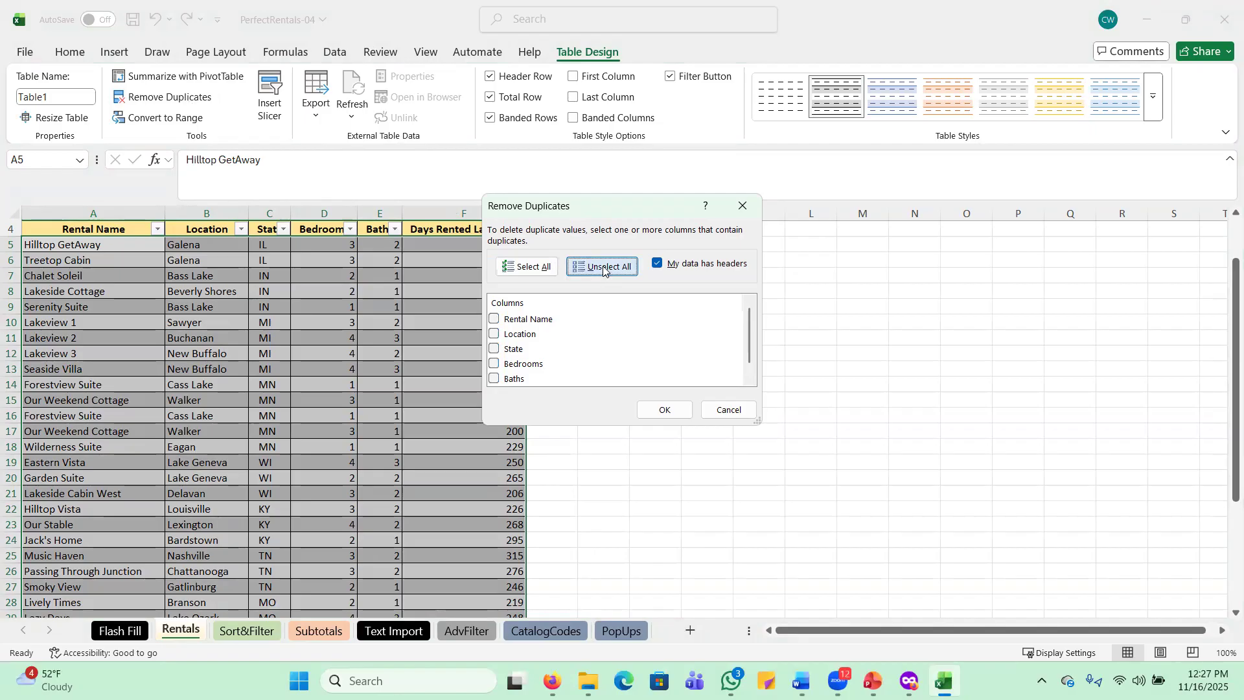
click(494, 319)
click(494, 335)
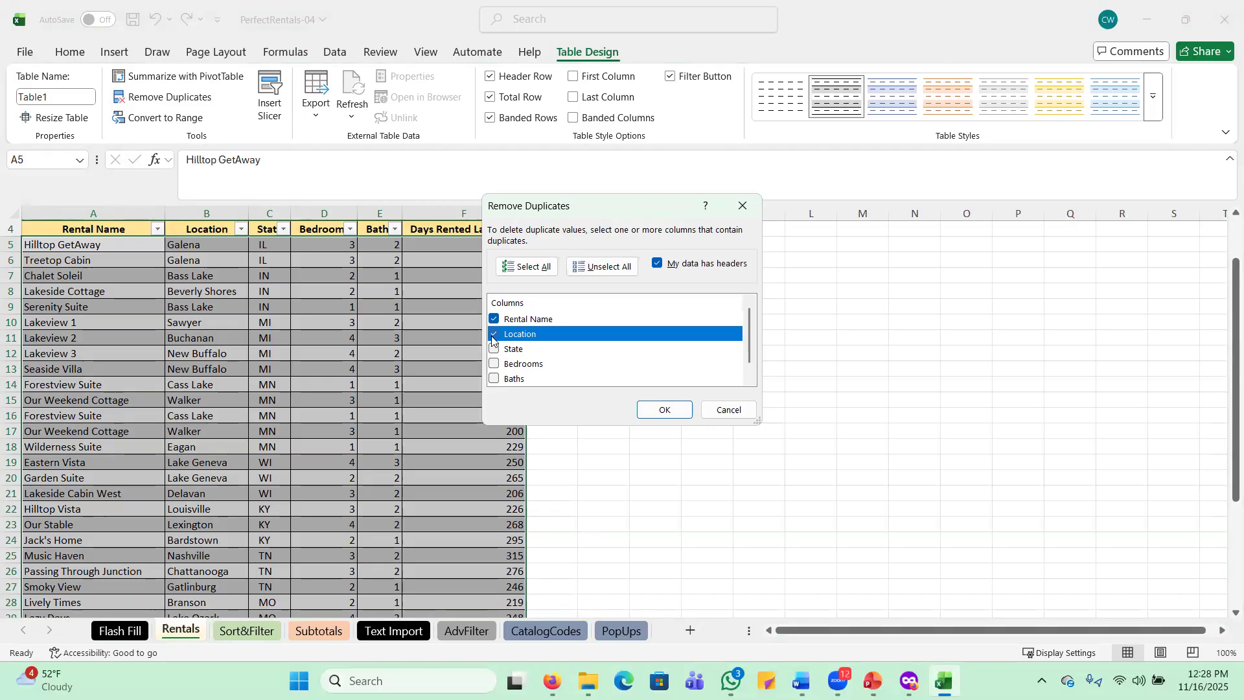
click(665, 411)
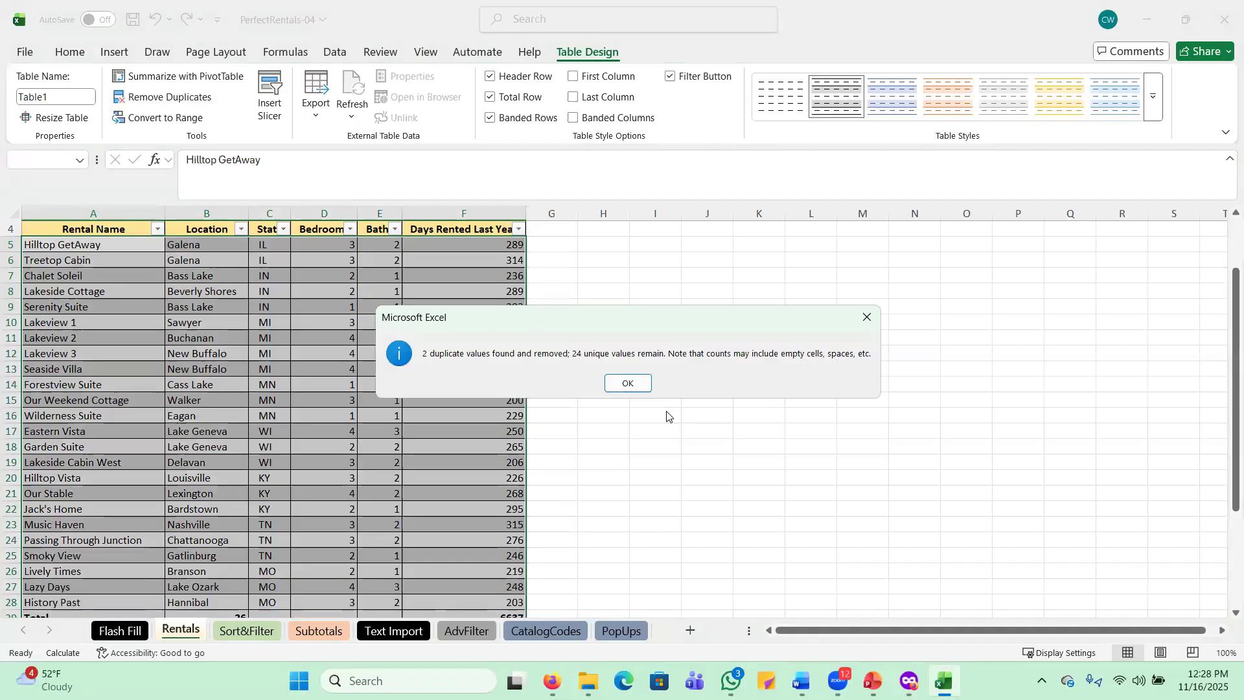
click(615, 383)
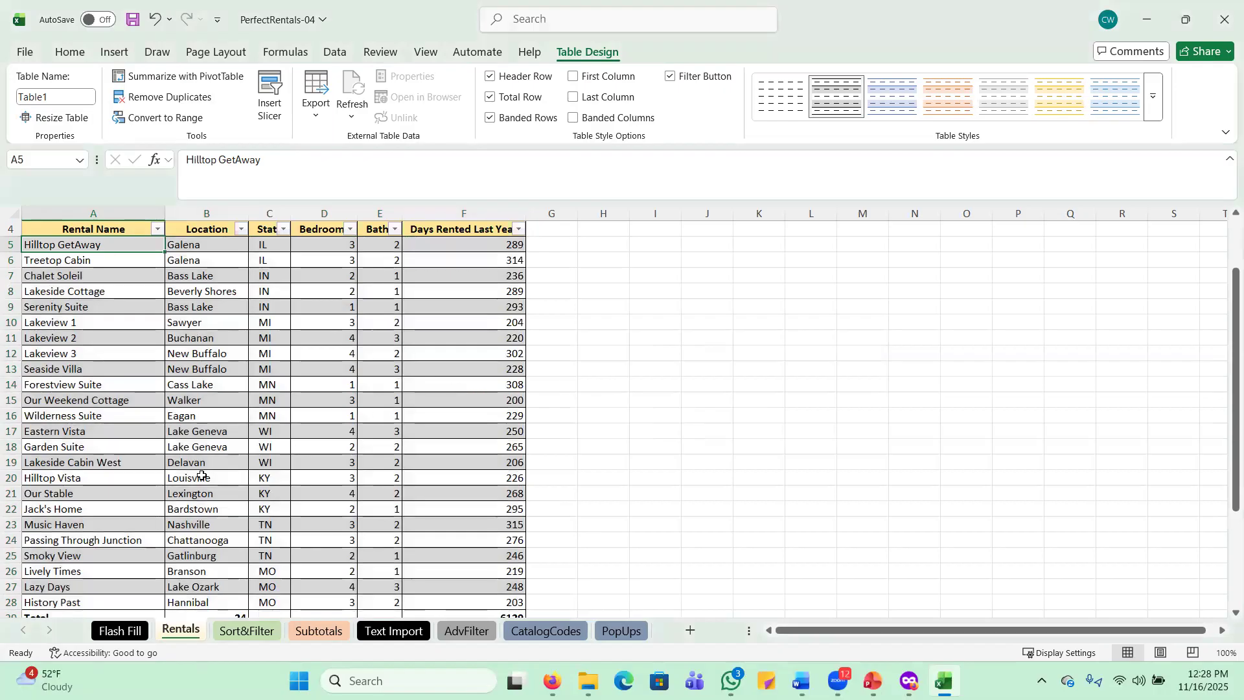
drag(10, 368, 5, 431)
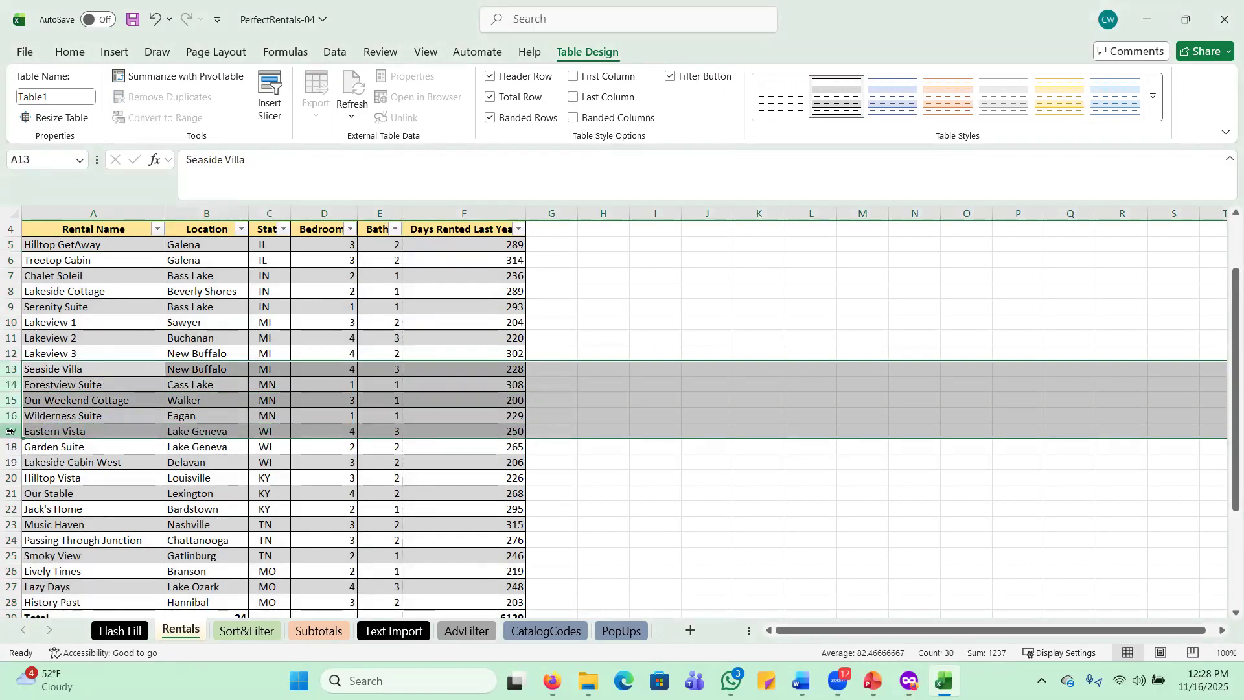
click(778, 380)
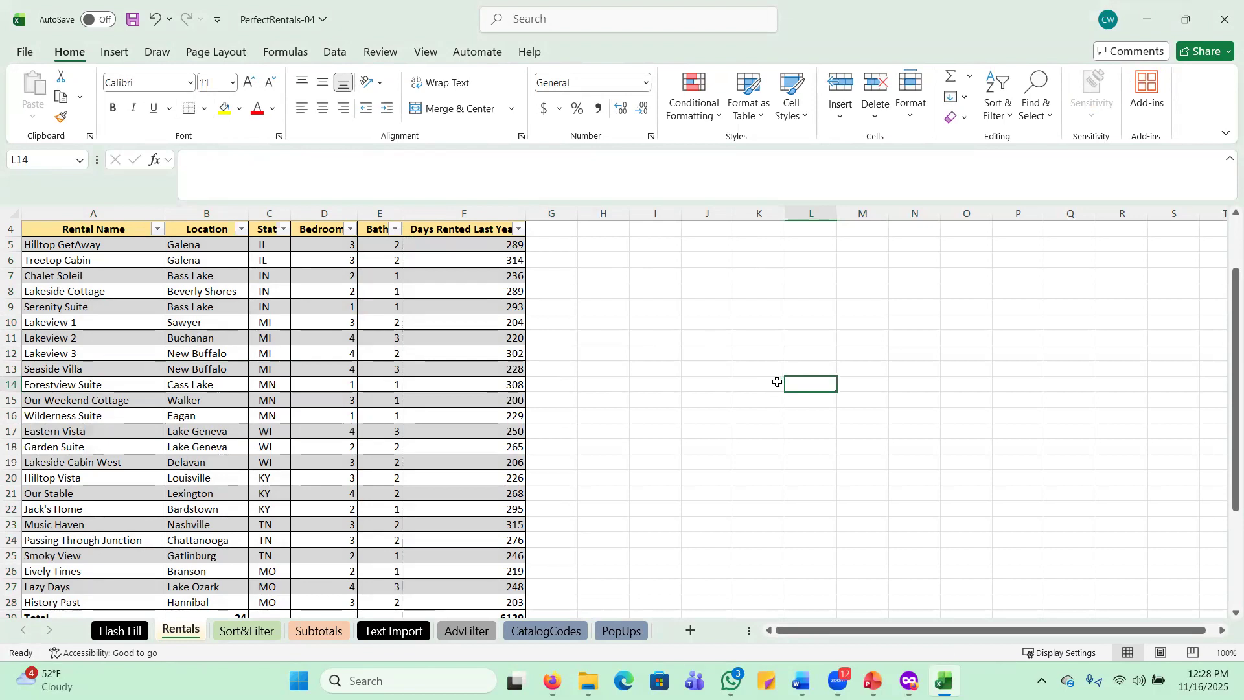
Set the width of column F, Days Rented Last Year, to 12.
click(470, 215)
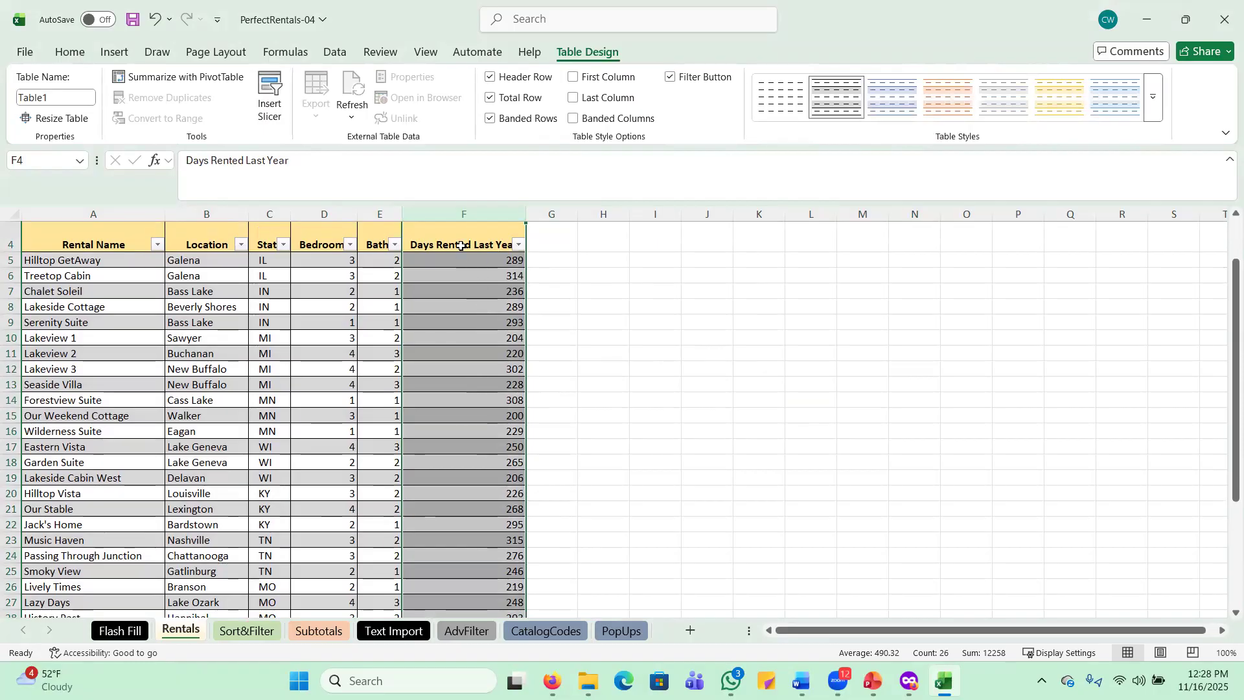
right_click(468, 214)
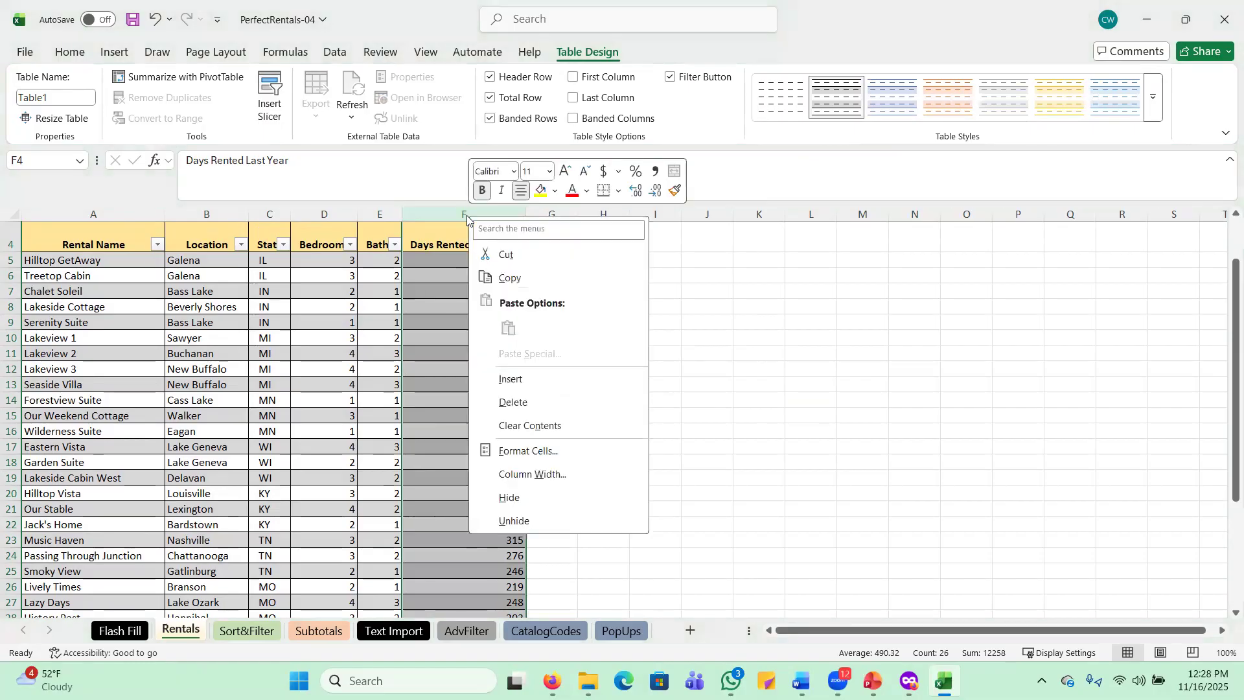
click(549, 475)
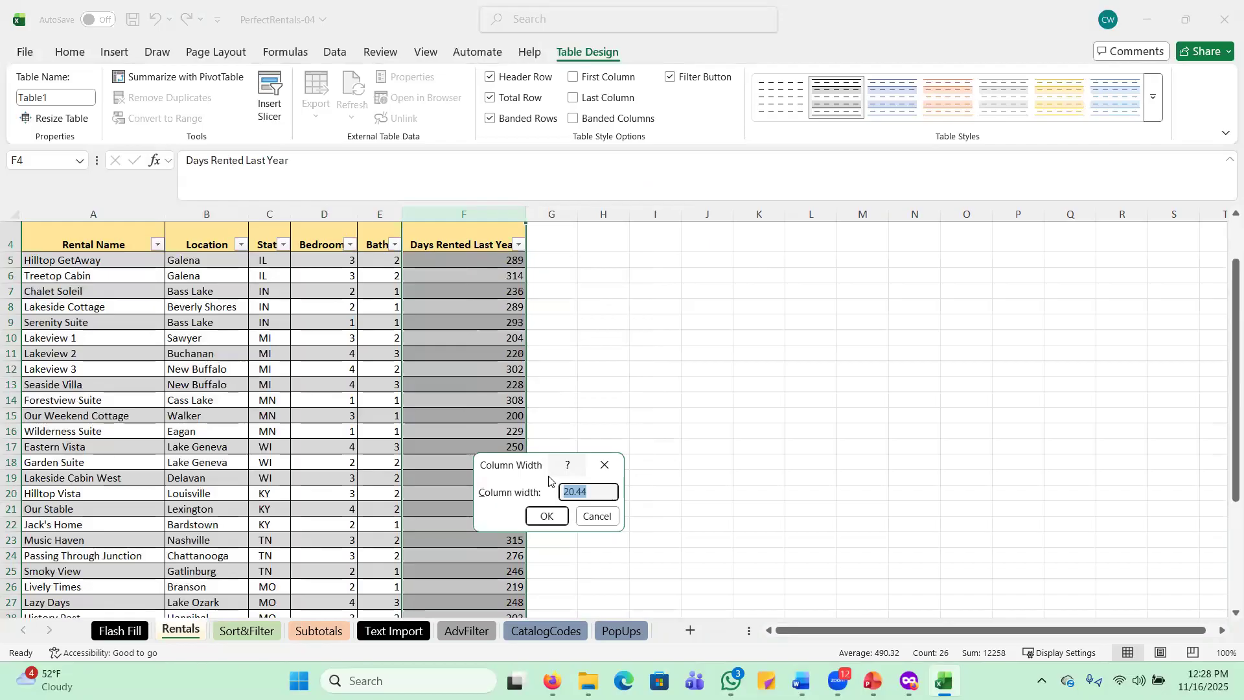
text(12)
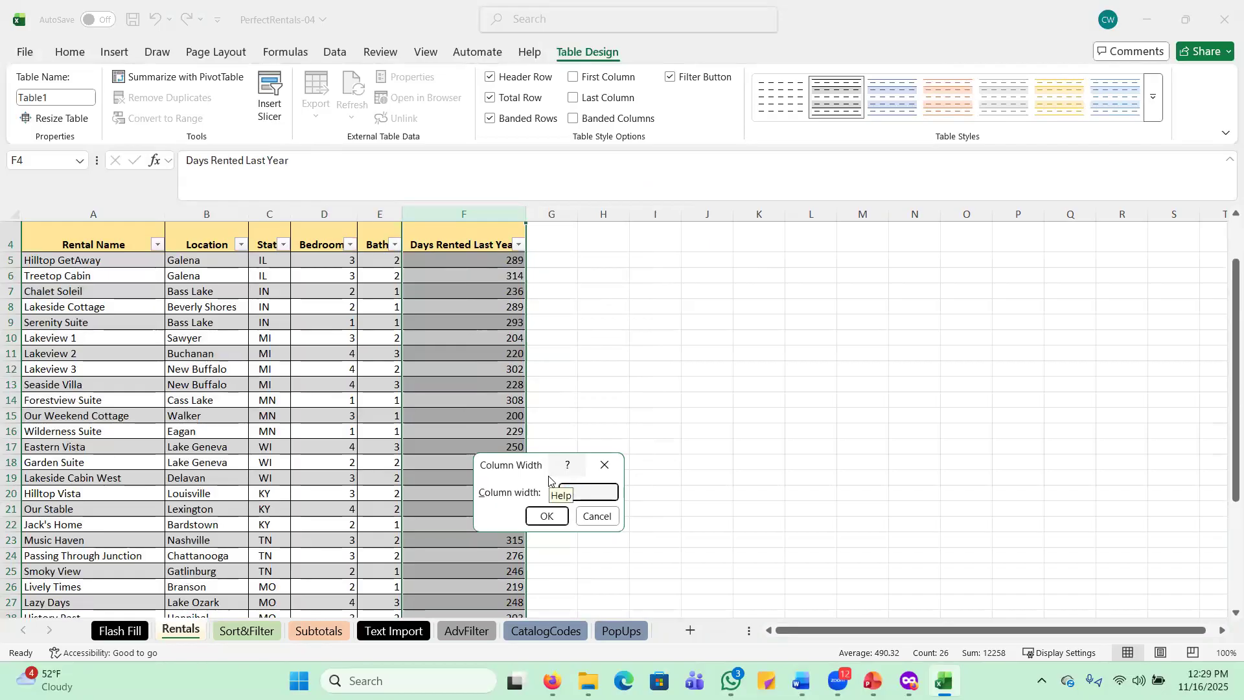
key(Return)
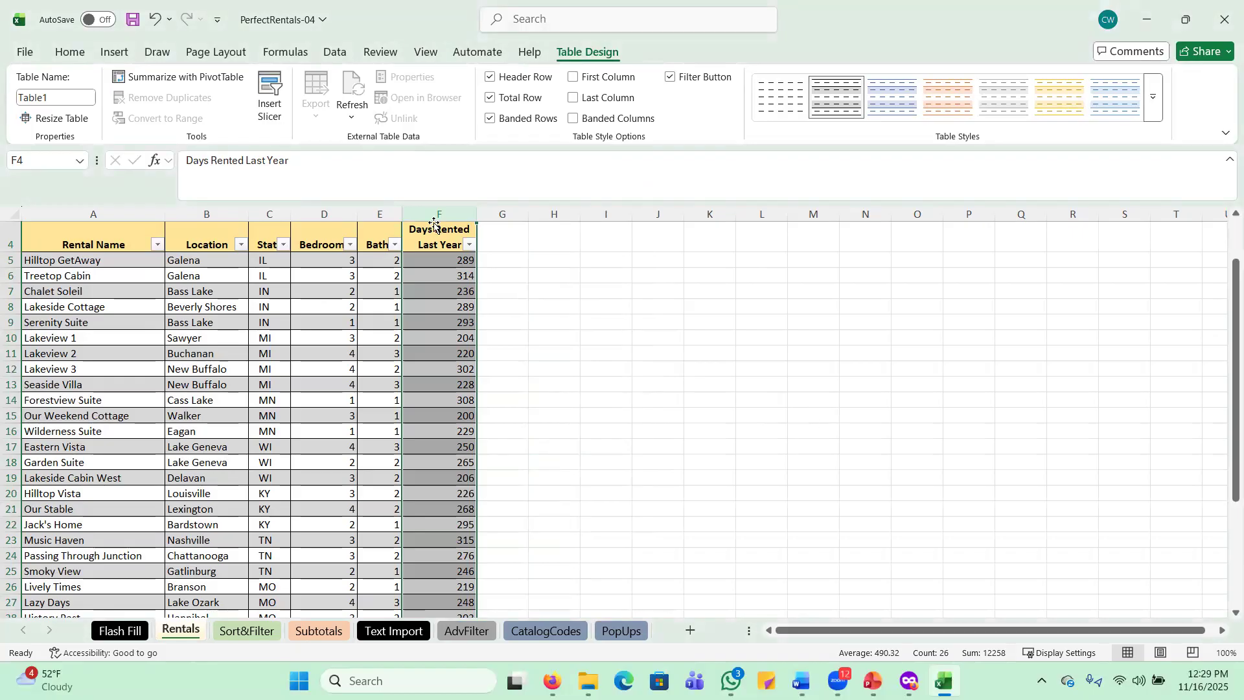
click(72, 52)
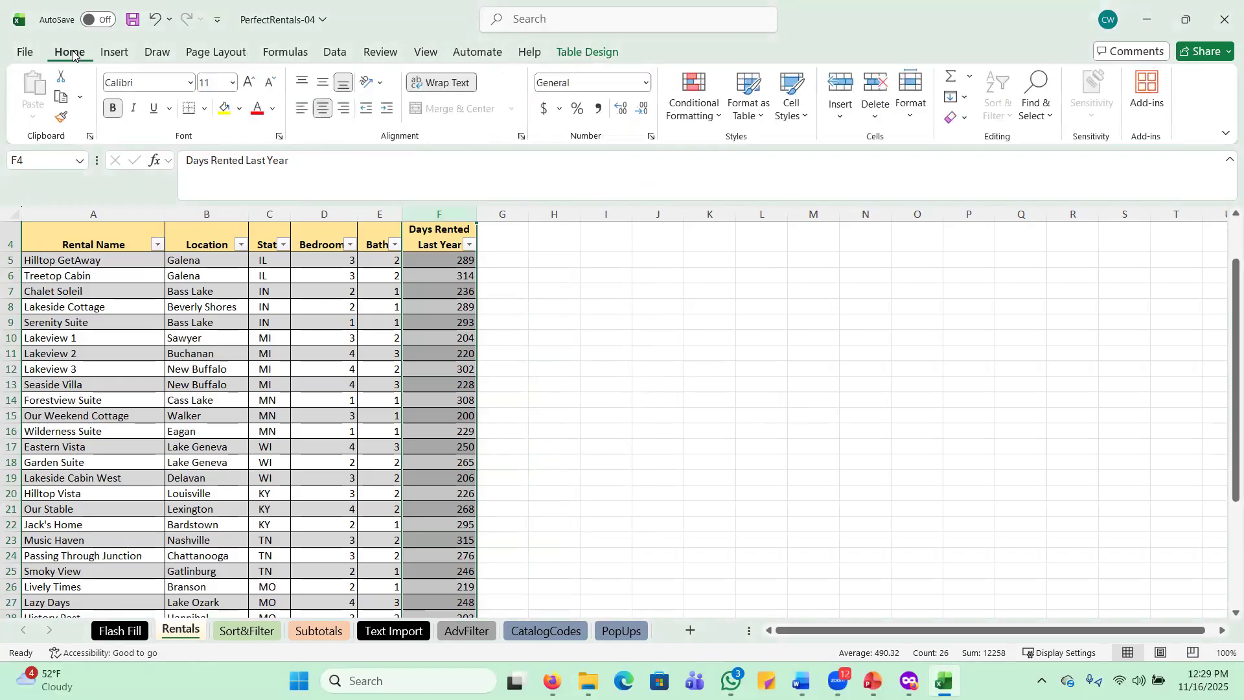
click(912, 116)
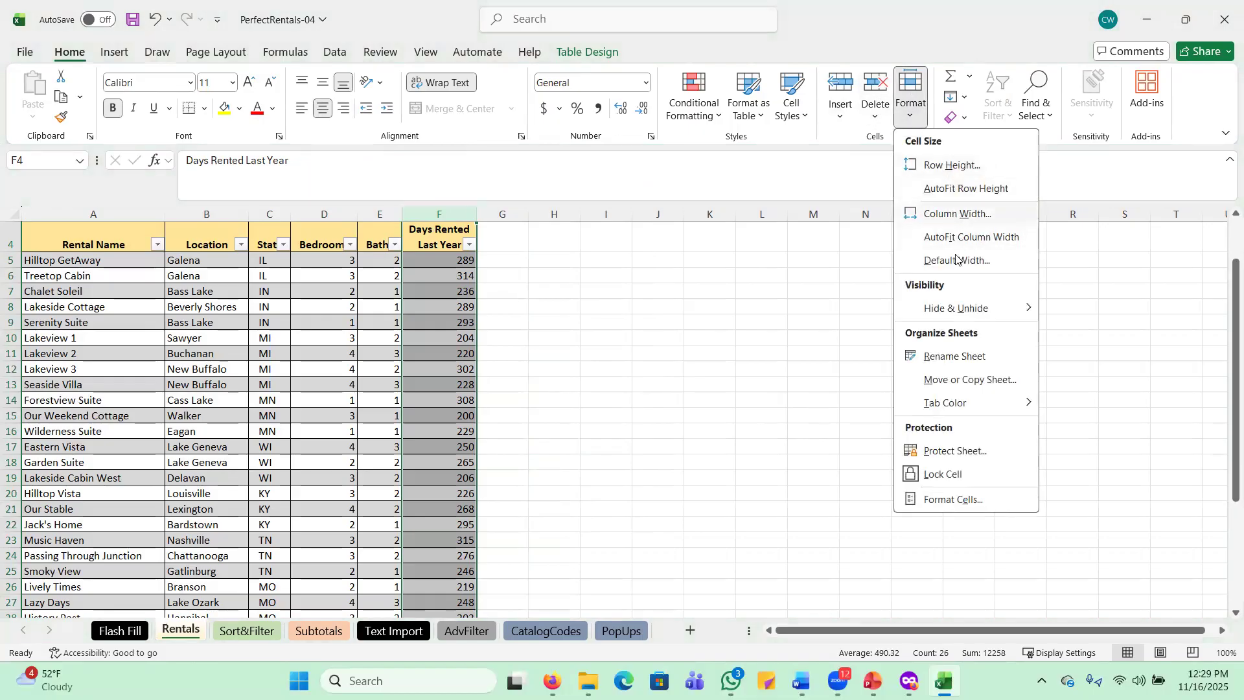
click(557, 345)
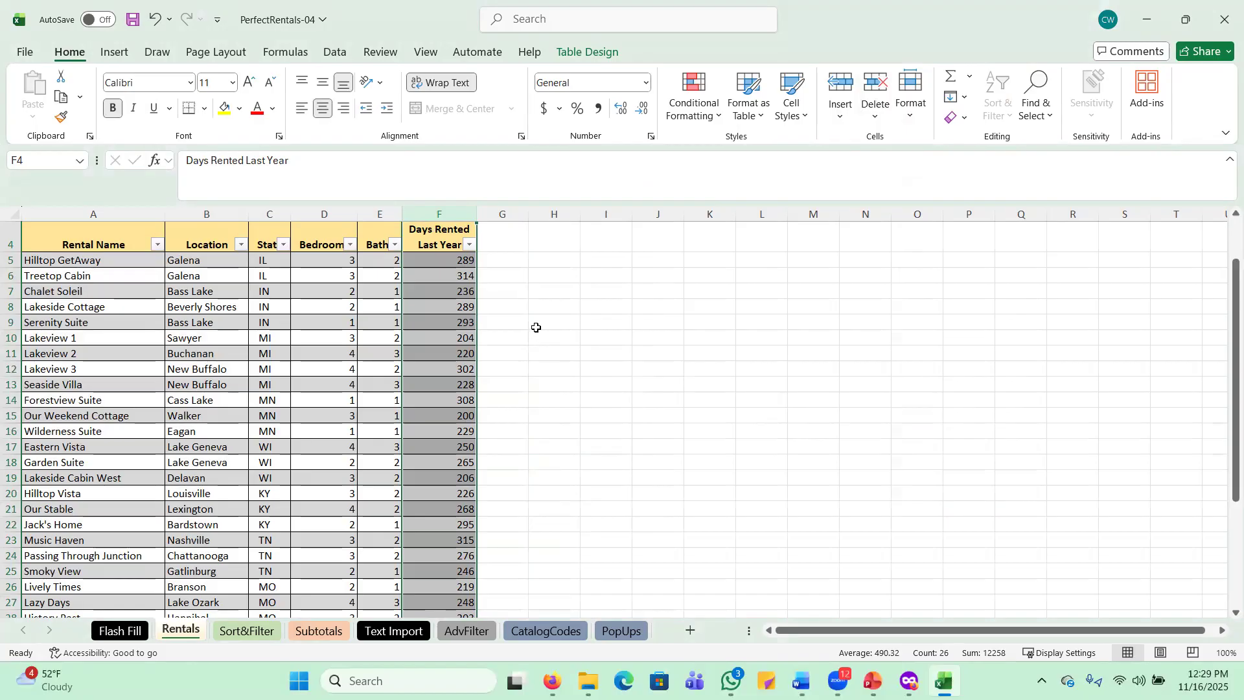
Apply orange gradient-fill data bars to the days-rented values in F5:F28.
click(61, 158)
text(f)
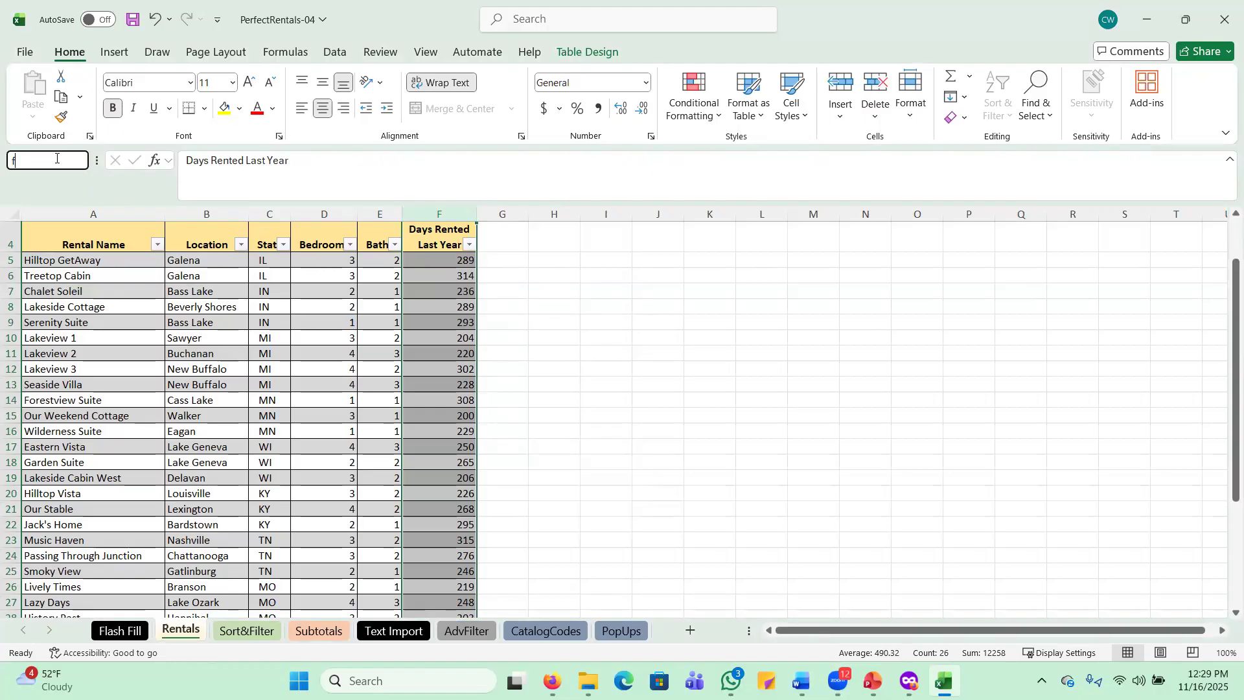
text(5:f28)
key(Return)
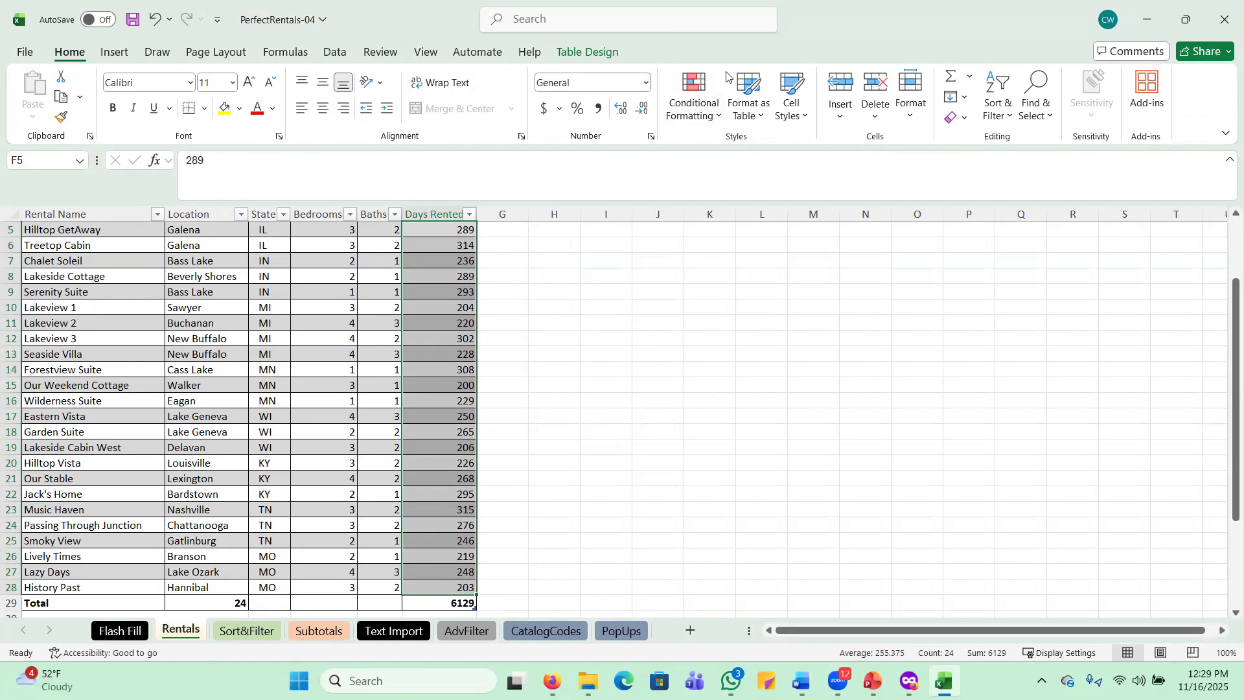
click(705, 117)
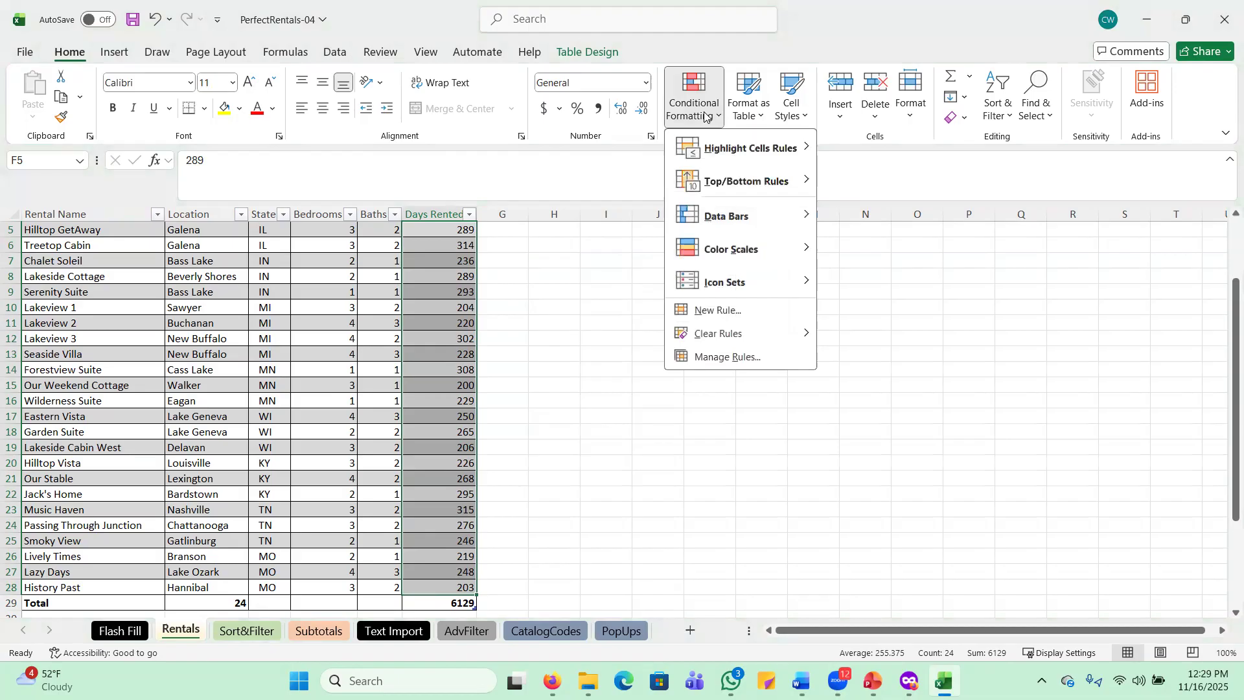
mouse_move(725, 154)
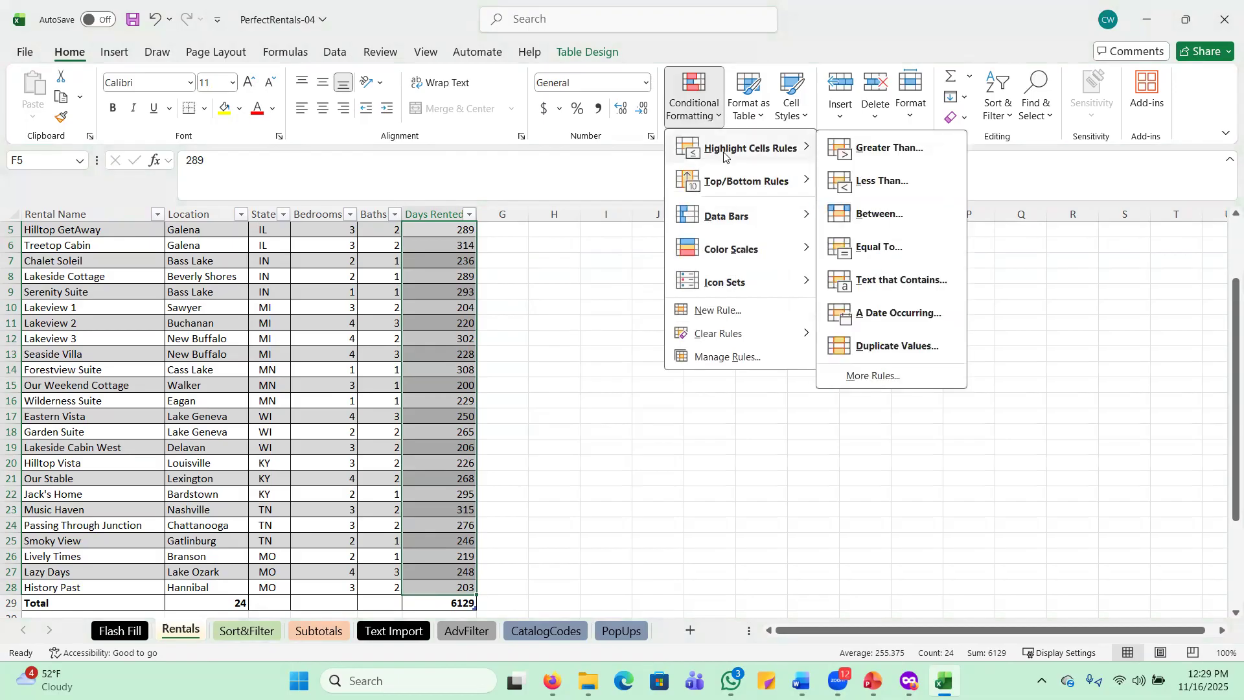
mouse_move(733, 222)
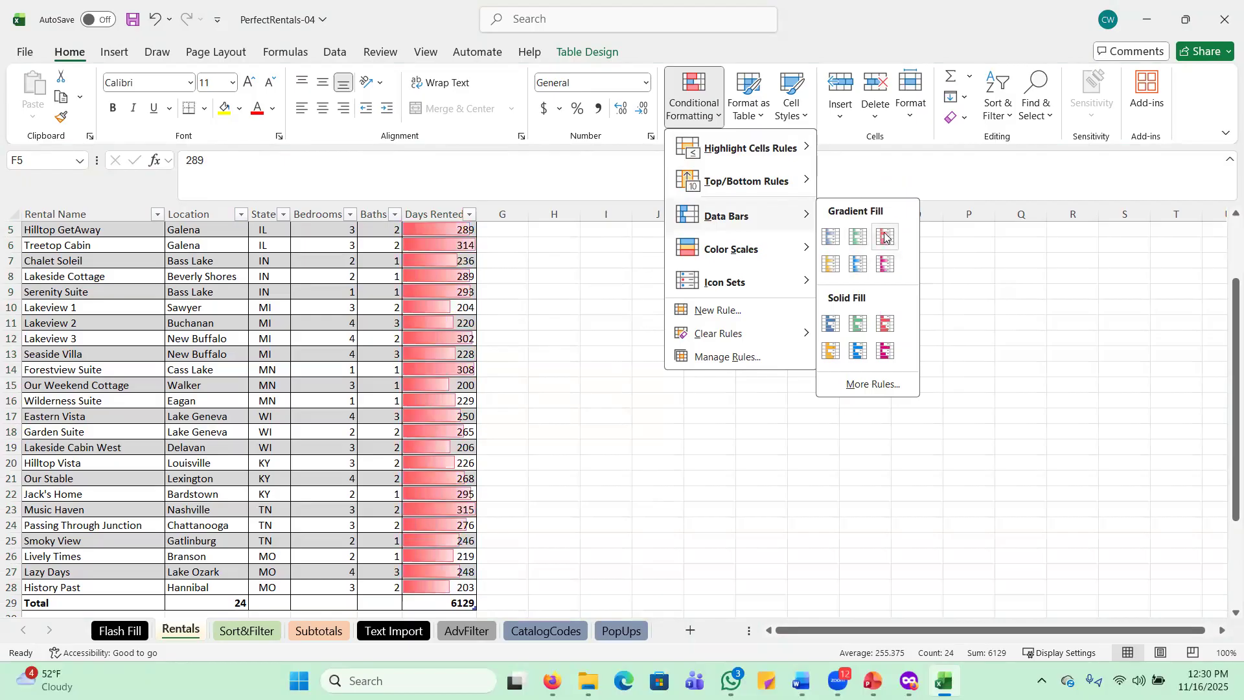
click(831, 266)
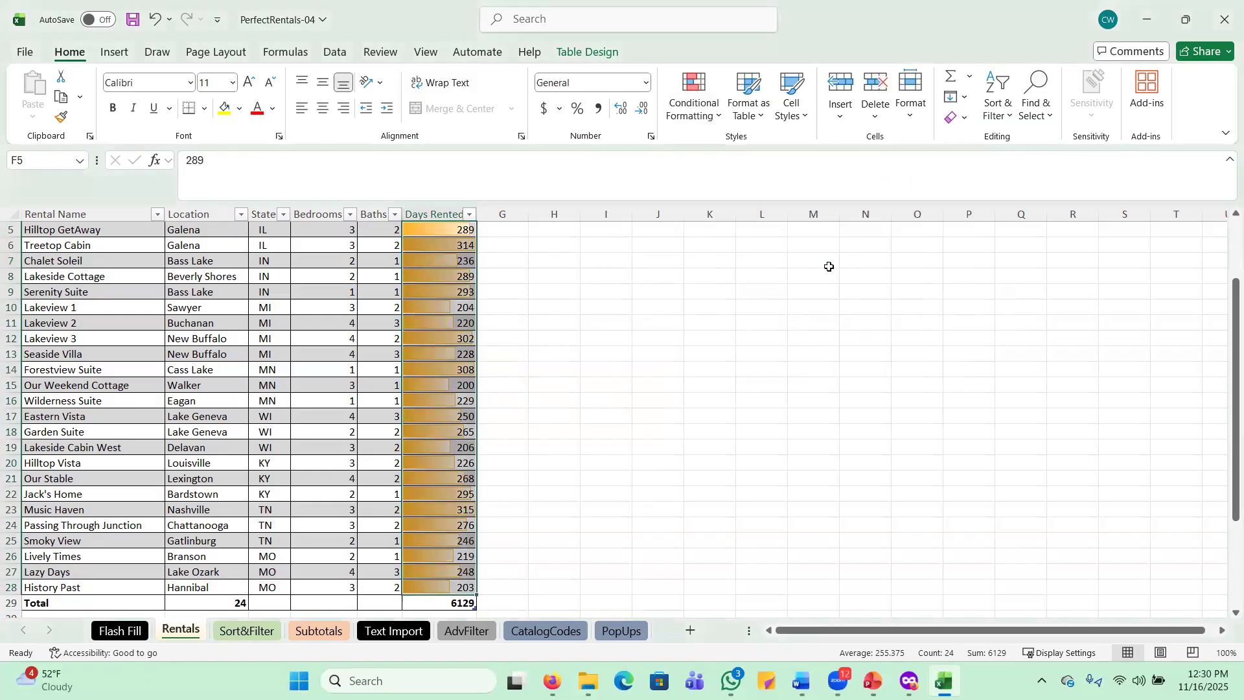
click(710, 289)
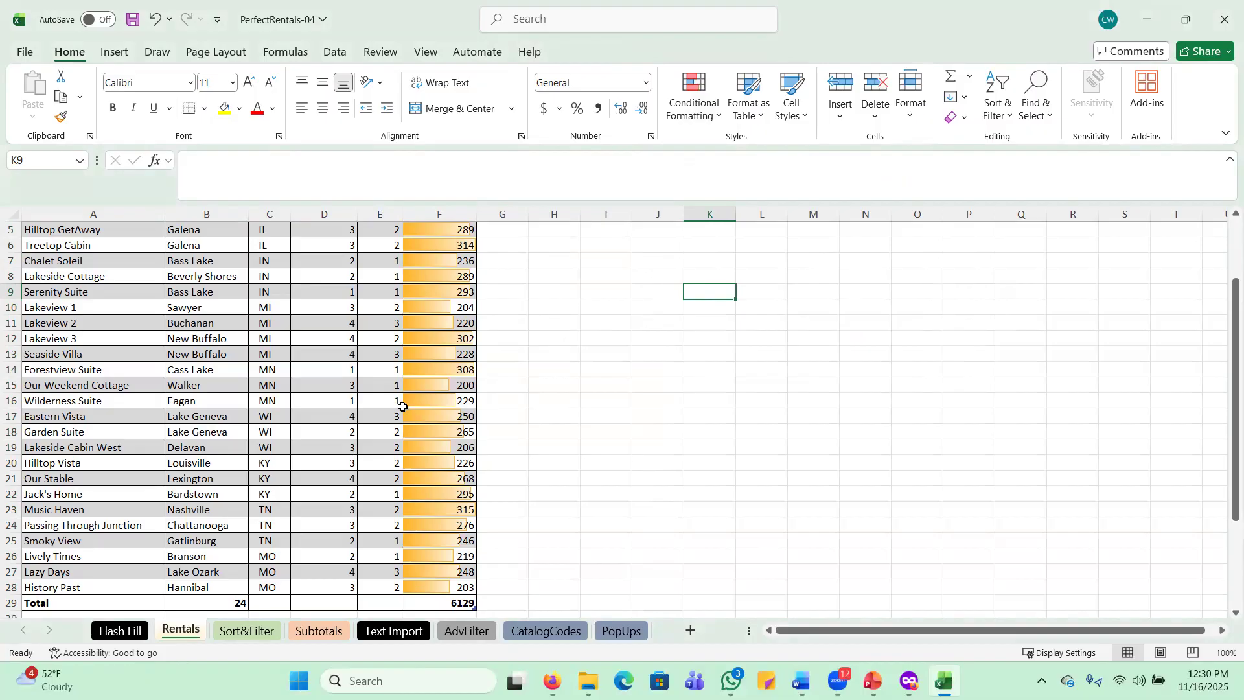
Edit the data bar rule on F5:F28 and set its fill color to the second-lightest gold theme tint.
click(41, 160)
text(f5:f28)
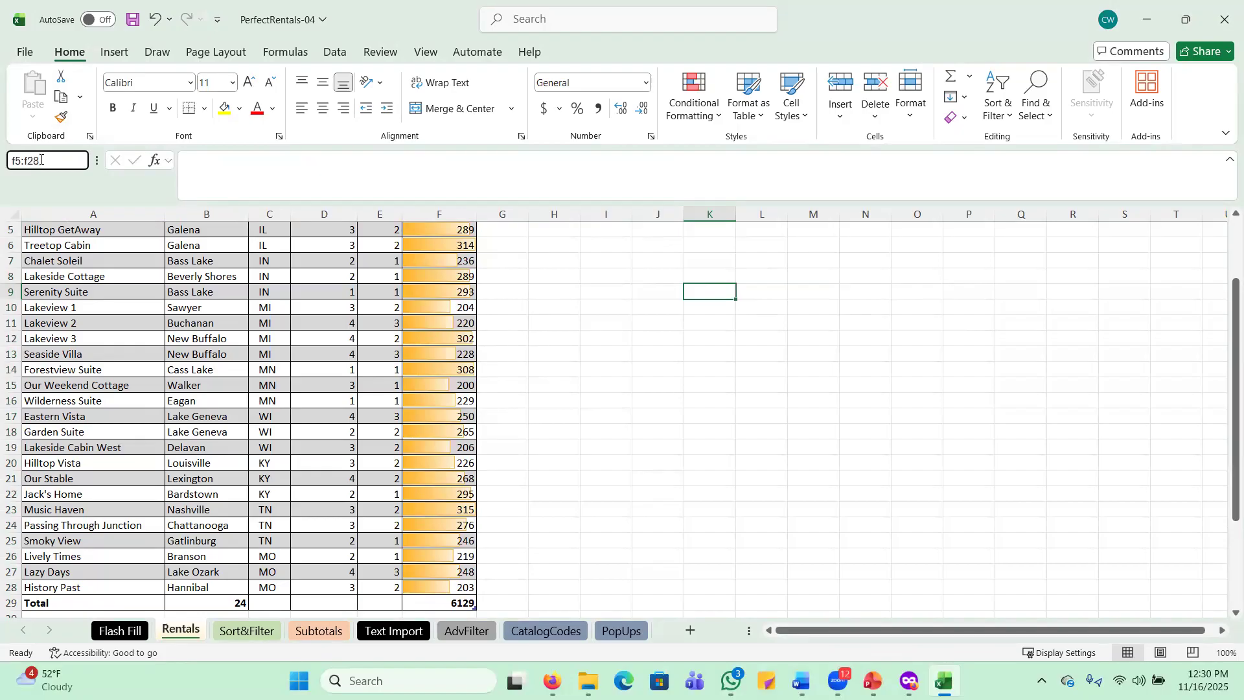
key(Return)
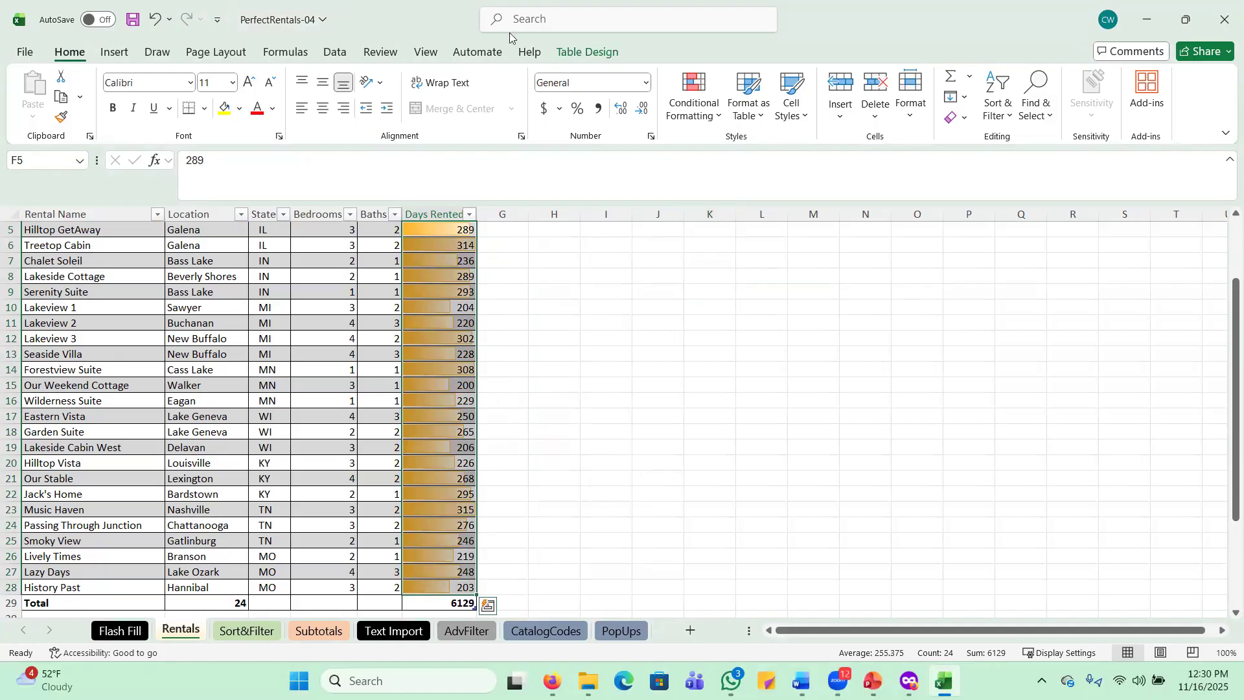
click(697, 115)
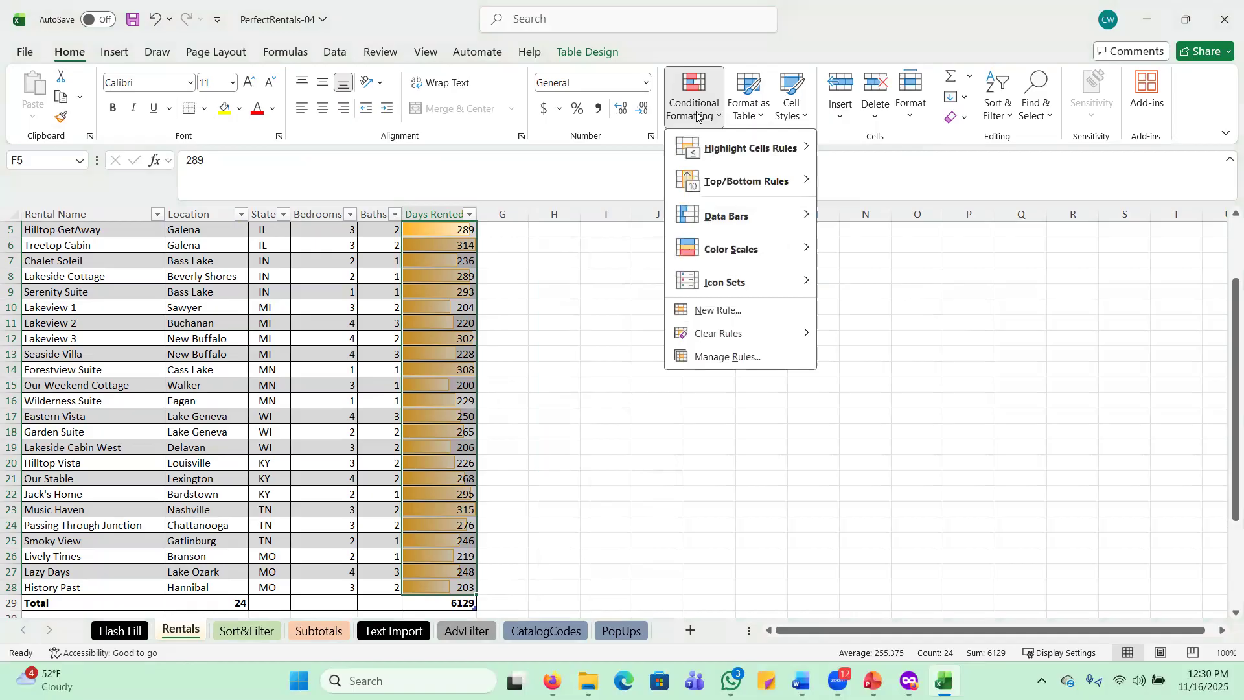
click(716, 357)
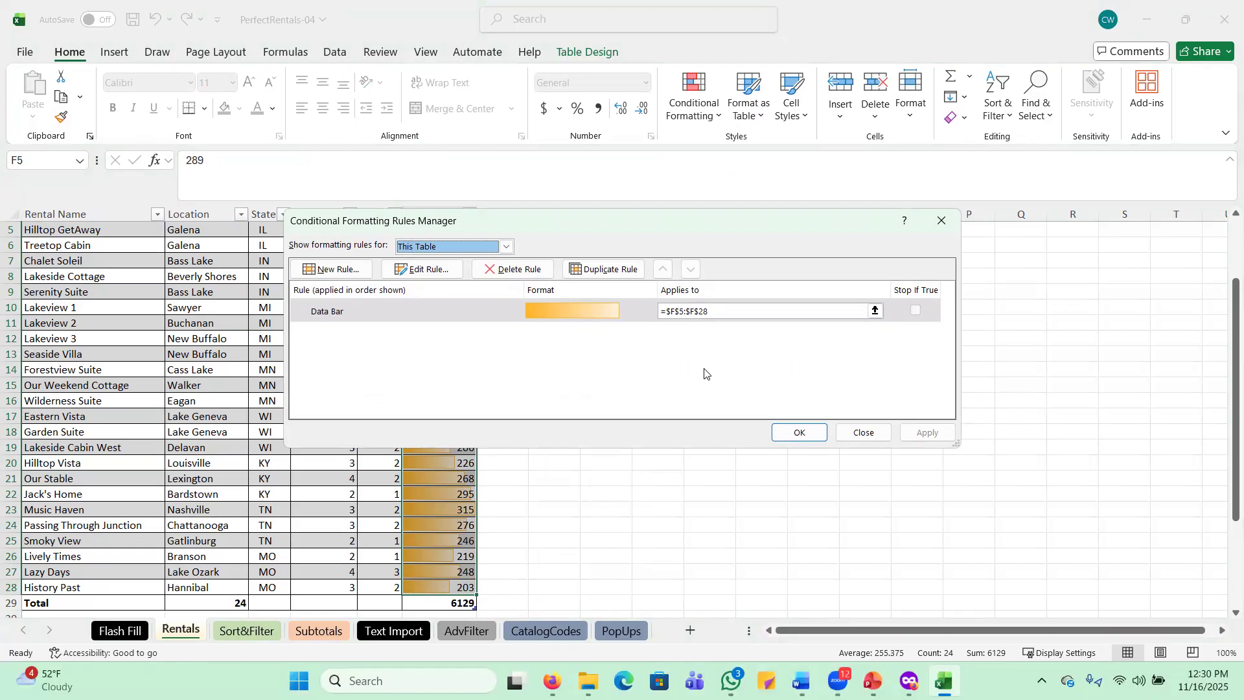
click(428, 275)
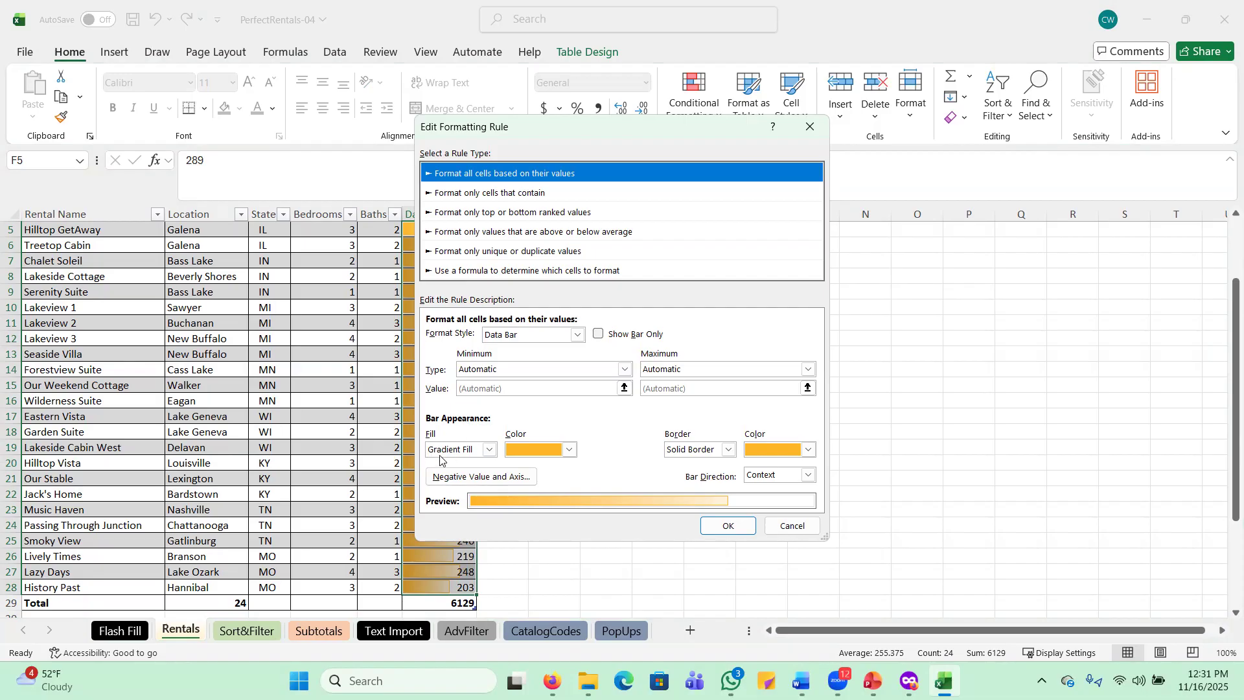
click(569, 450)
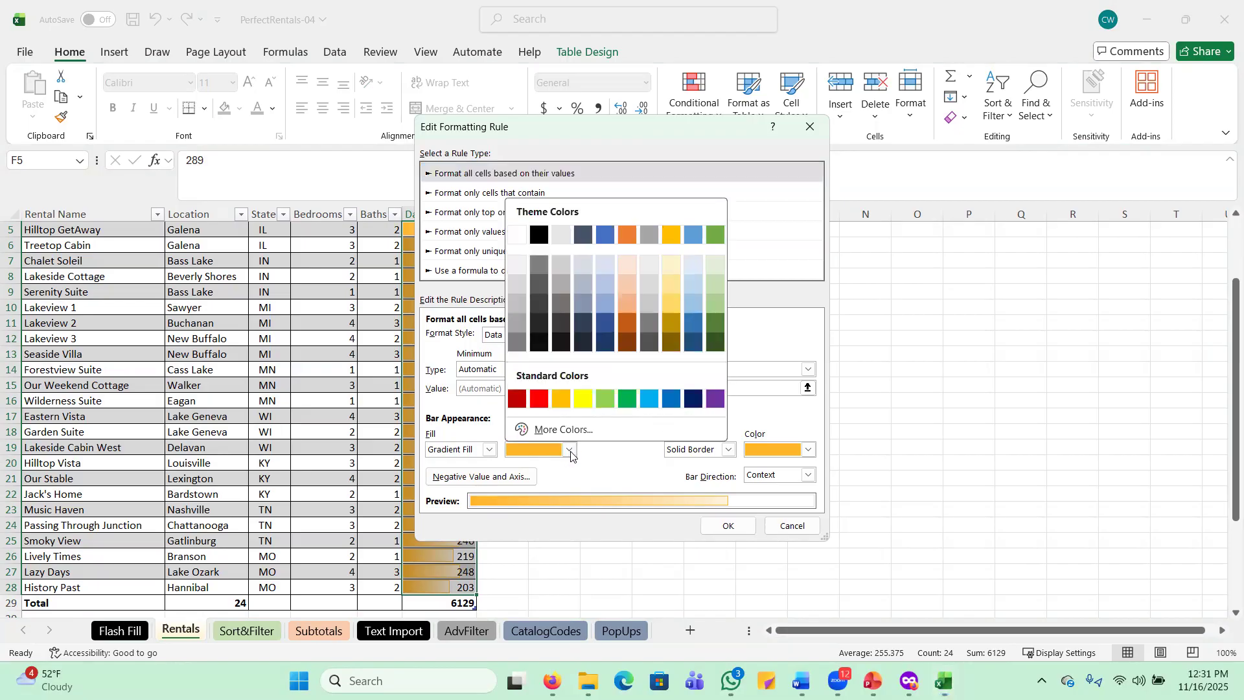
click(672, 283)
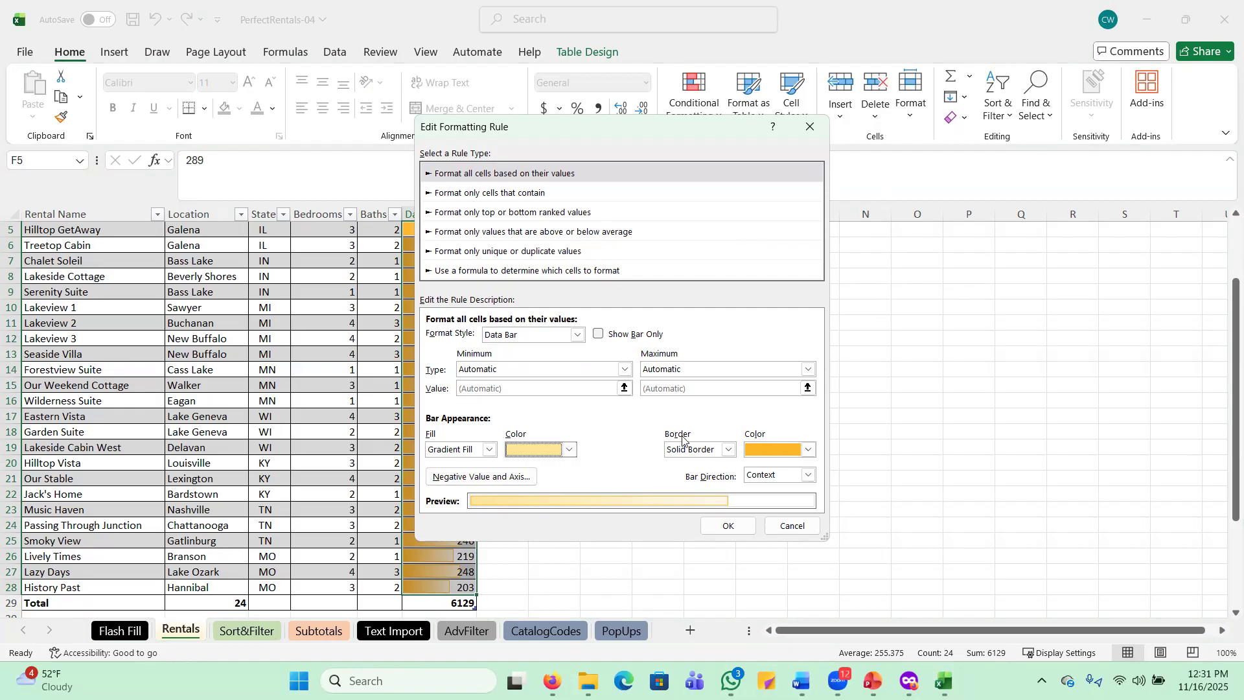
Set the data bar's border color to the third-lightest gold theme tint and apply the edited rule.
click(806, 452)
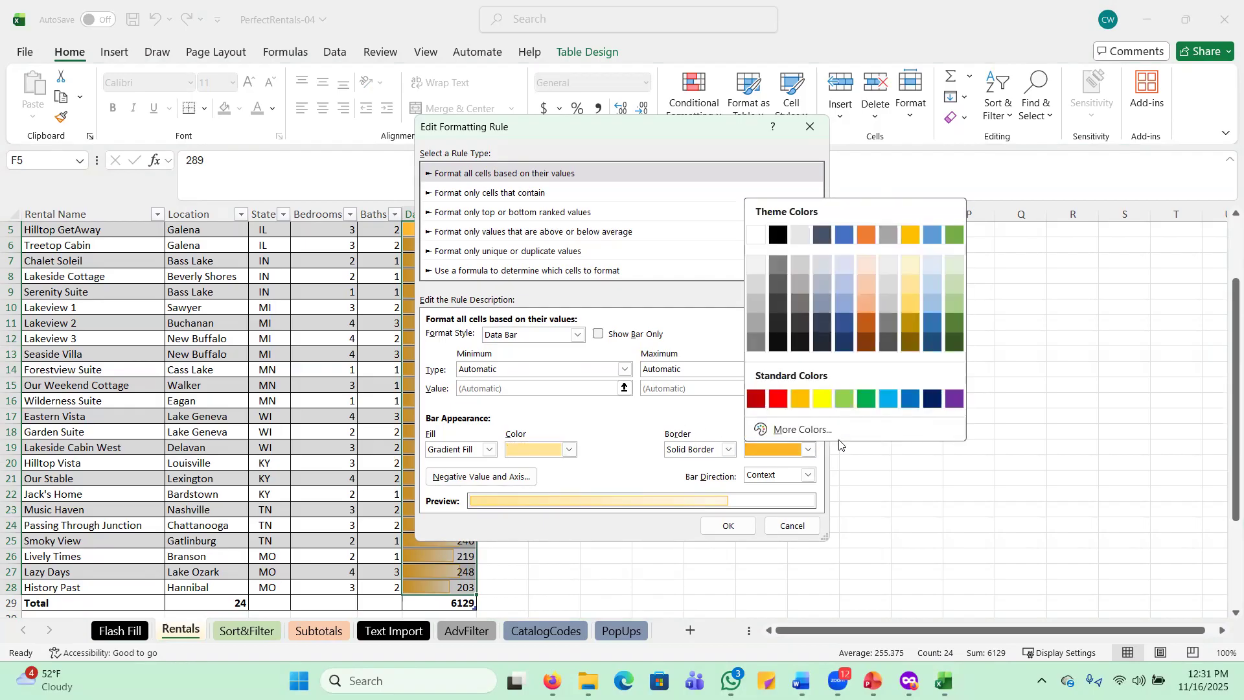
click(913, 300)
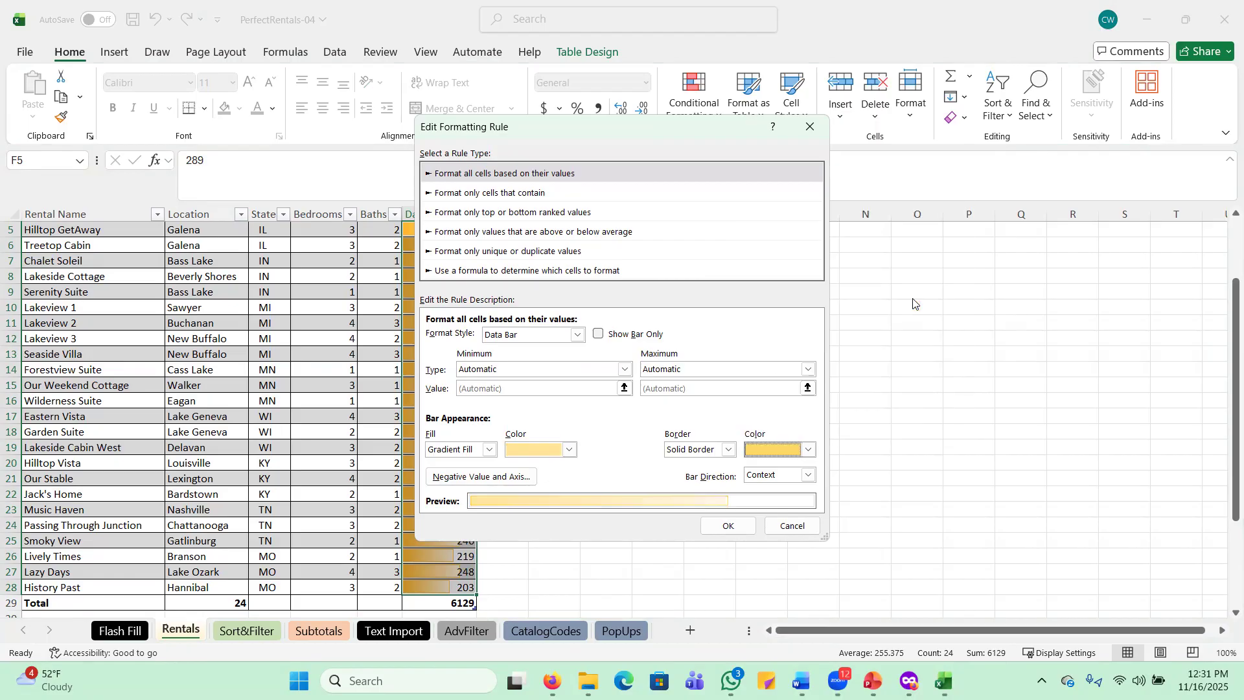
click(729, 525)
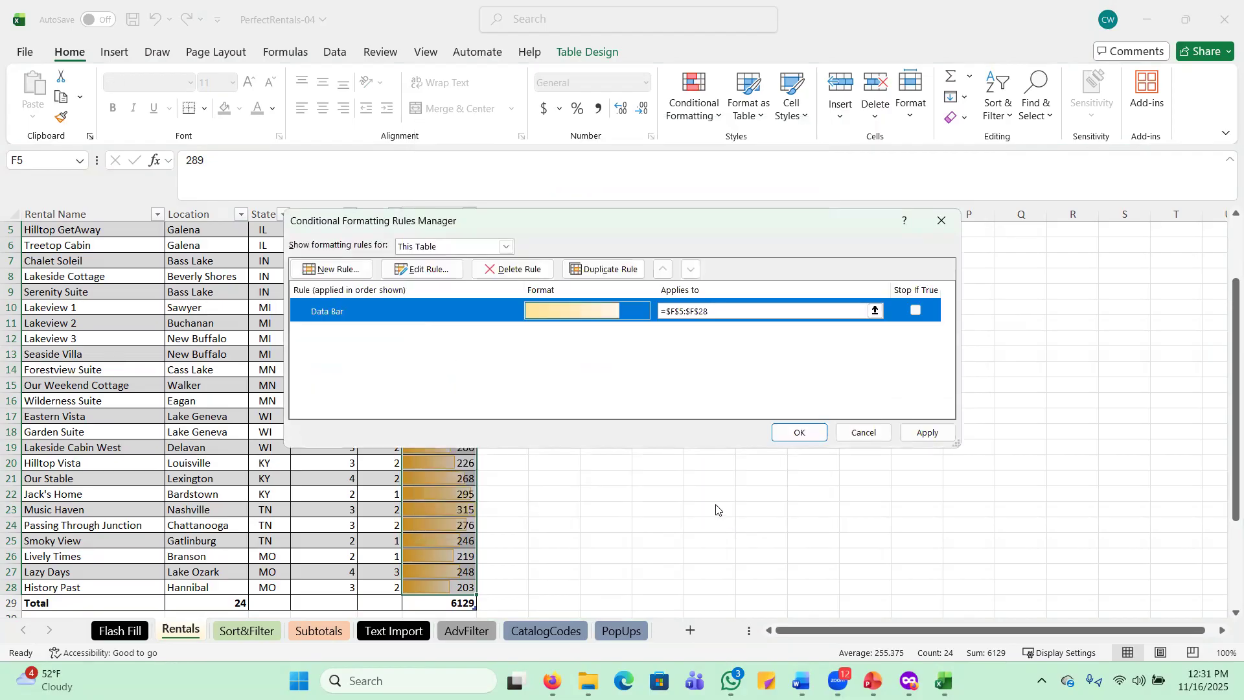
click(801, 433)
click(690, 418)
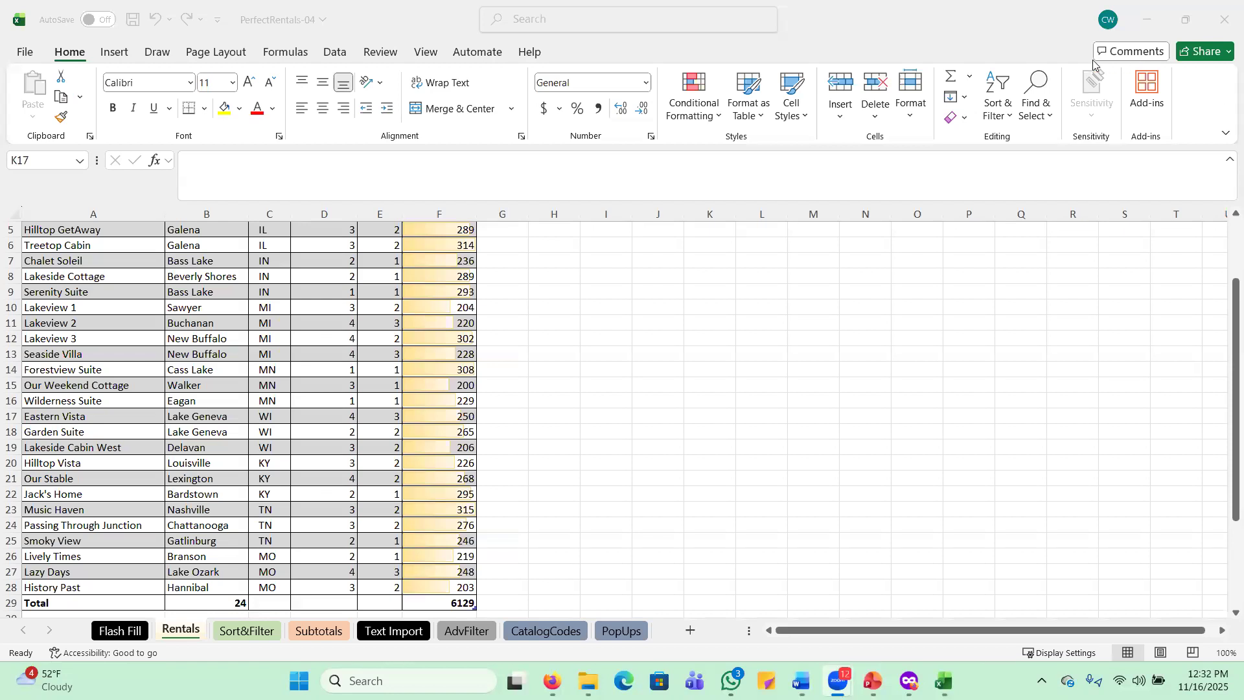
Add a calculated column G to the rentals table with =[@[Days Rented Last Year]]*225, entered in G5.
scroll(209, 376, up, 2)
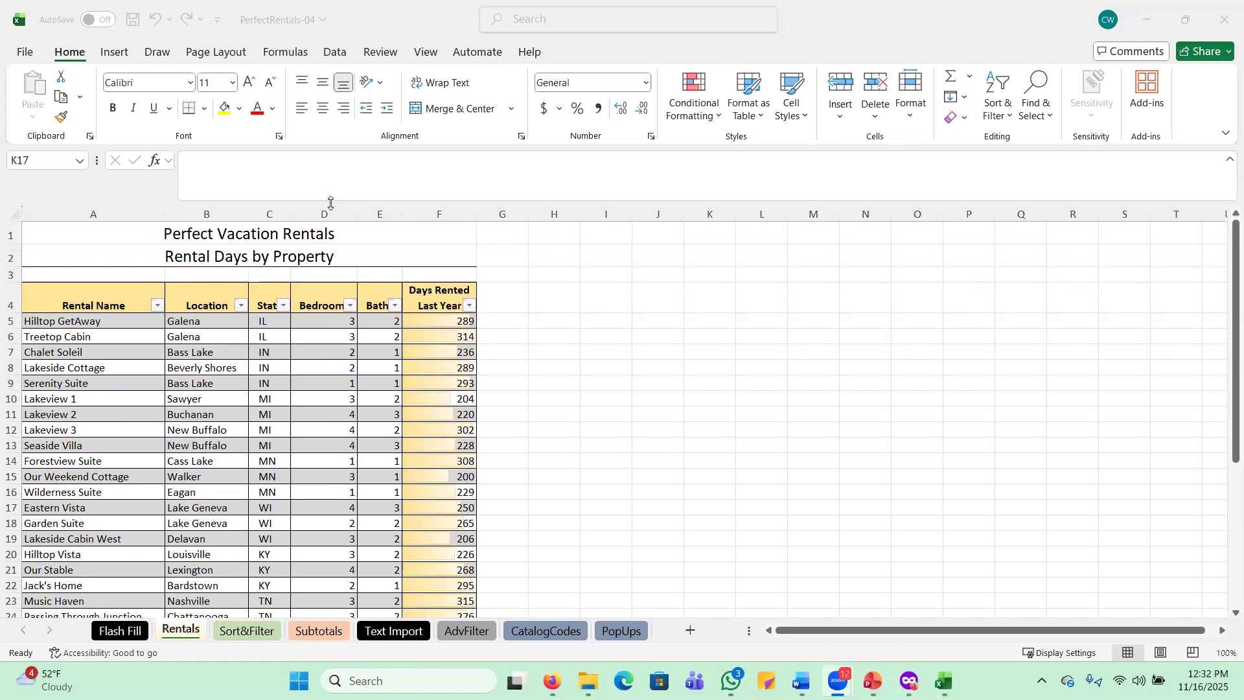
click(502, 297)
click(502, 297)
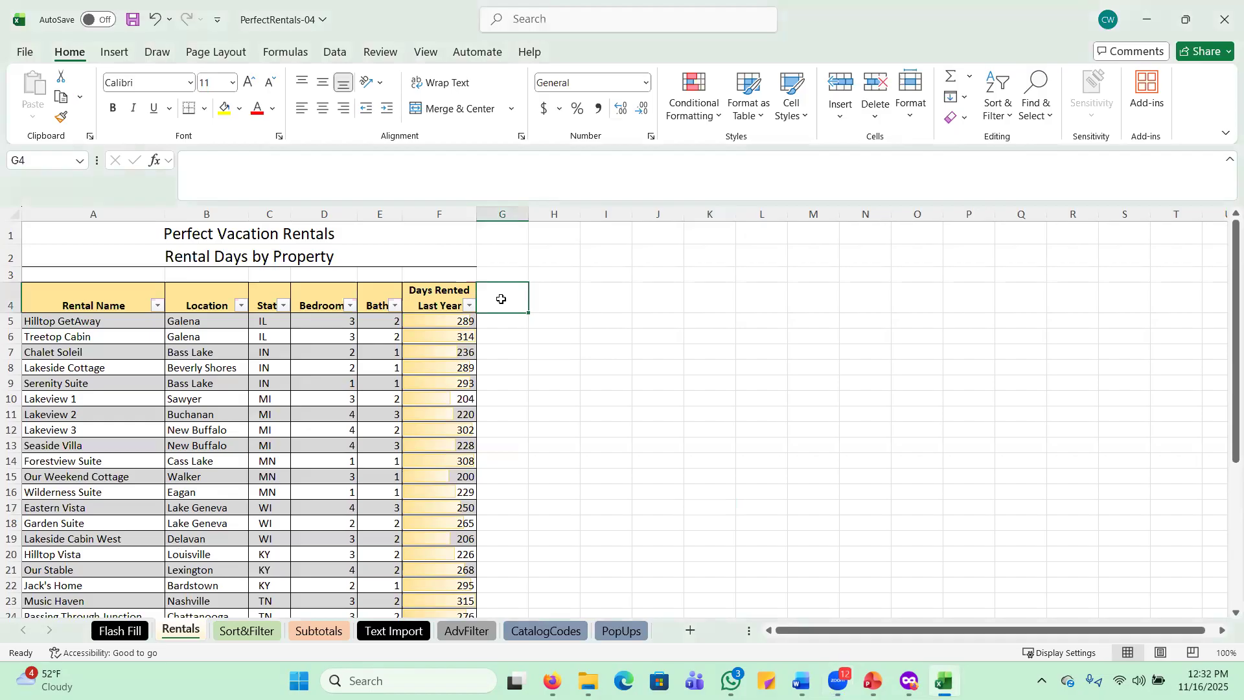
click(504, 323)
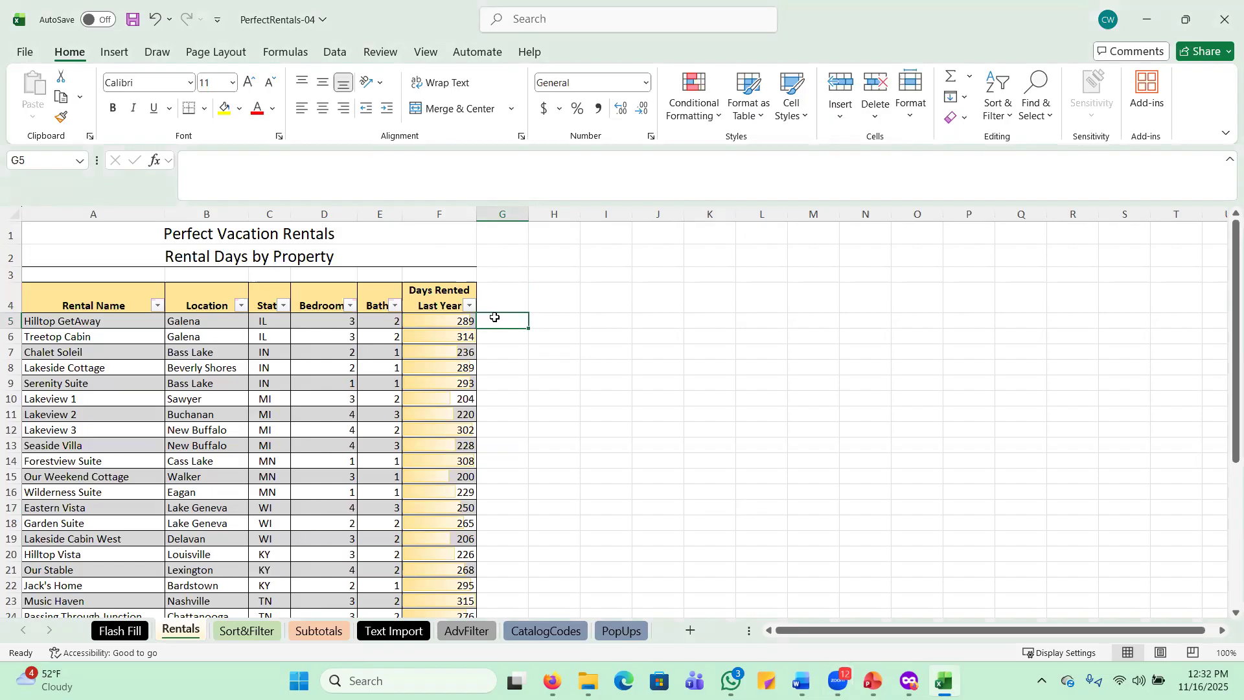
text(=)
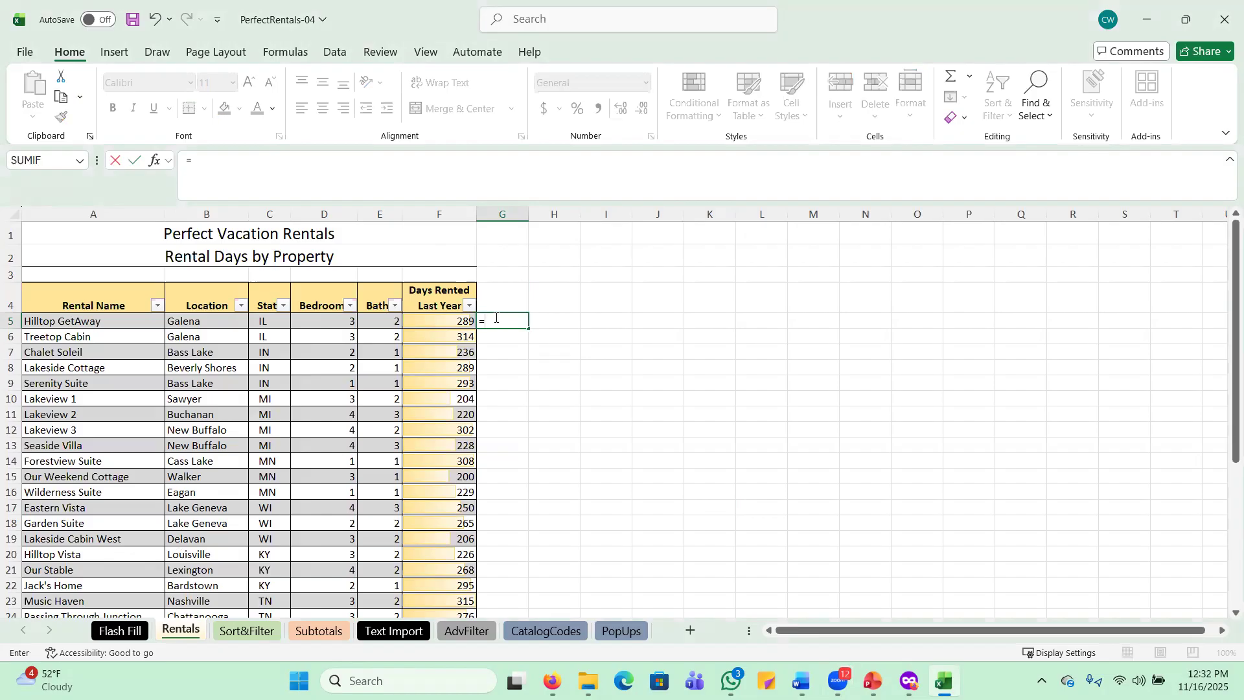
click(436, 322)
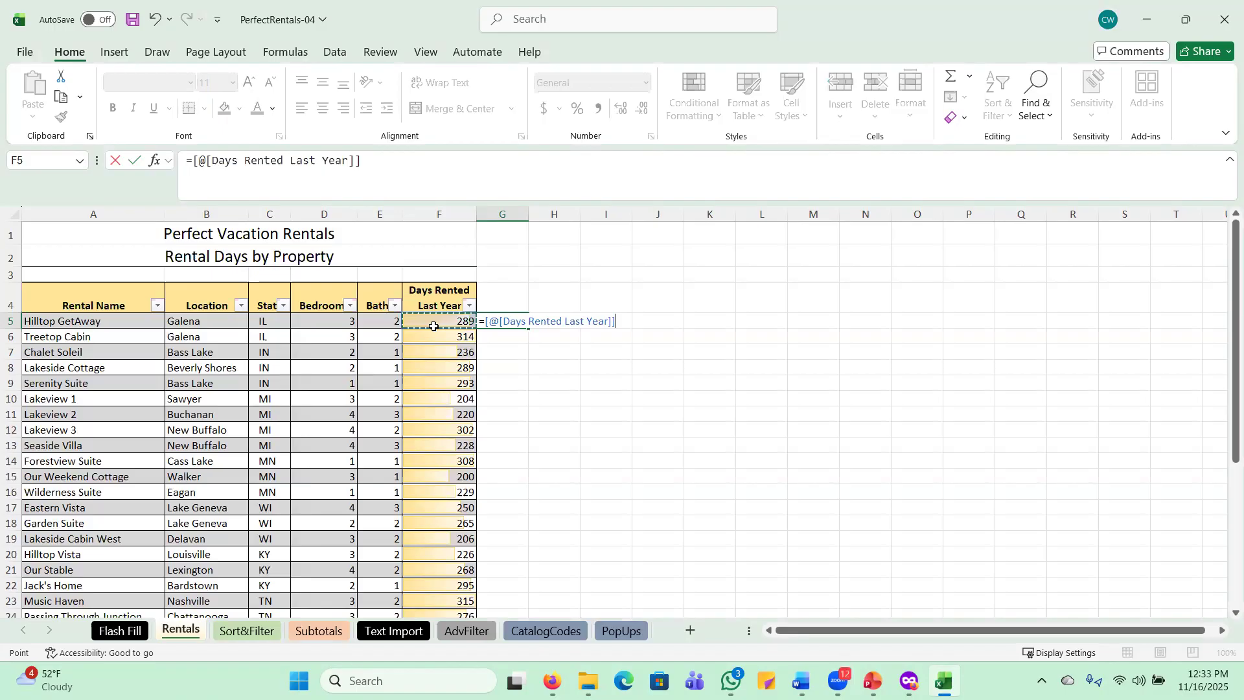
text(*225)
key(Return)
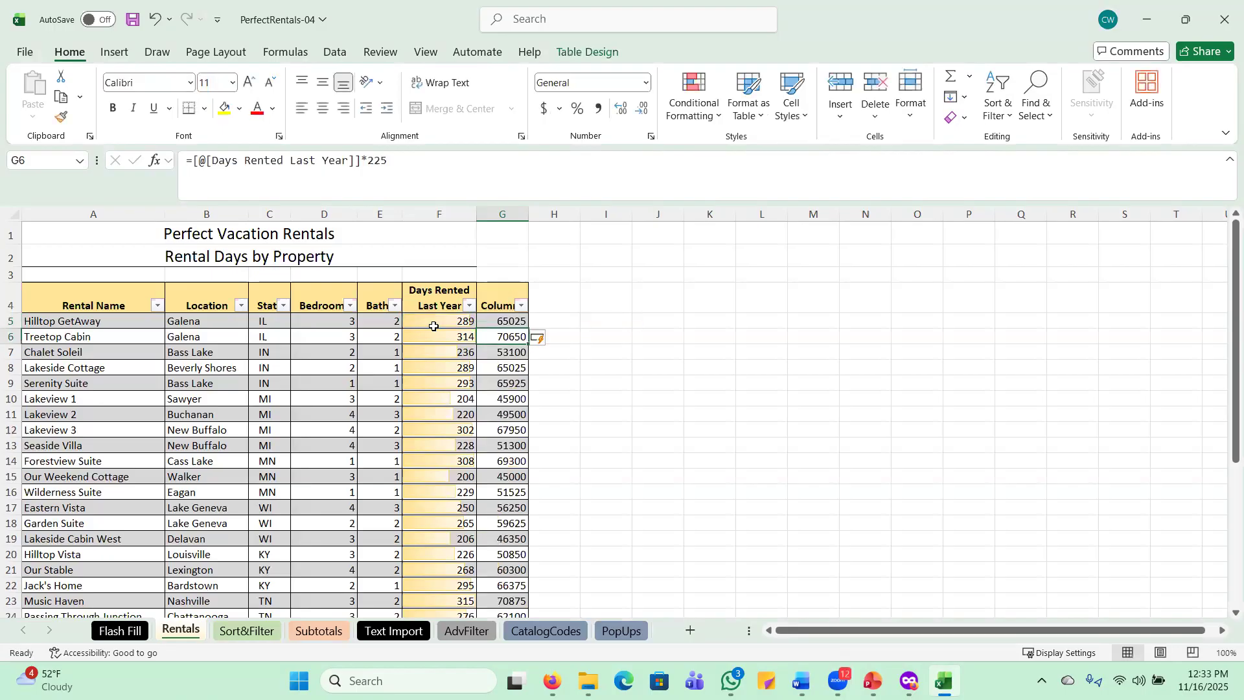
click(903, 304)
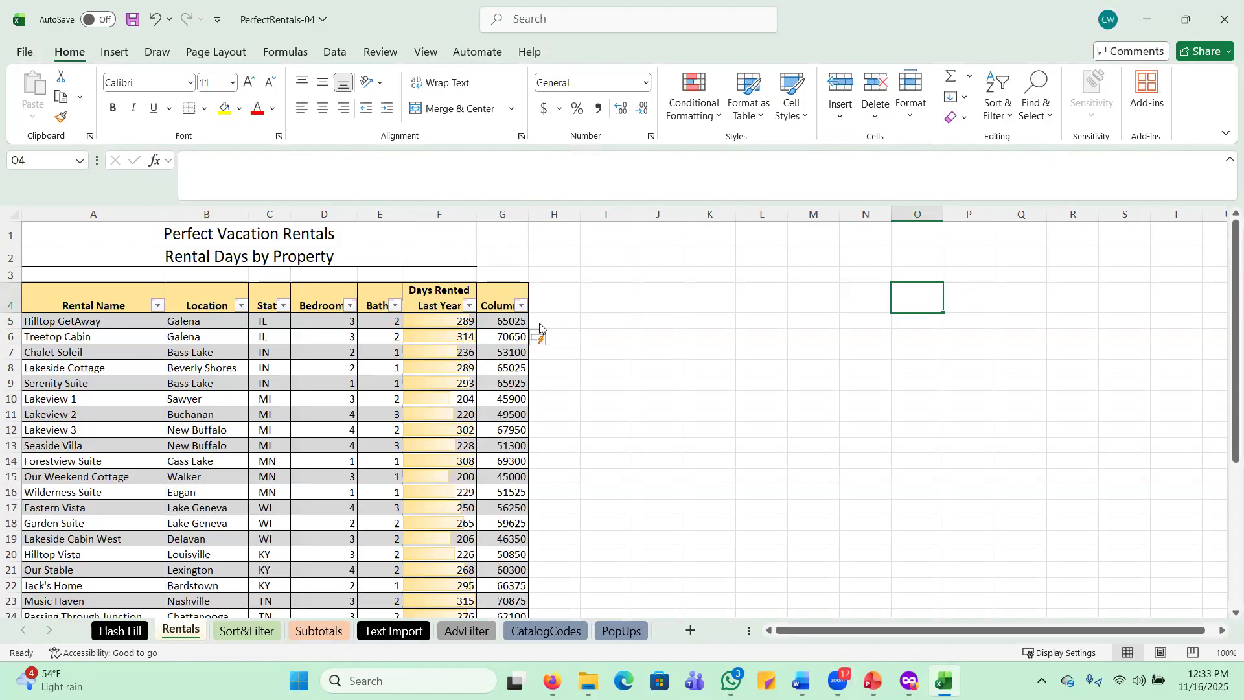
Wrap the text in header cell G4 and rename the column Average $225.
click(493, 298)
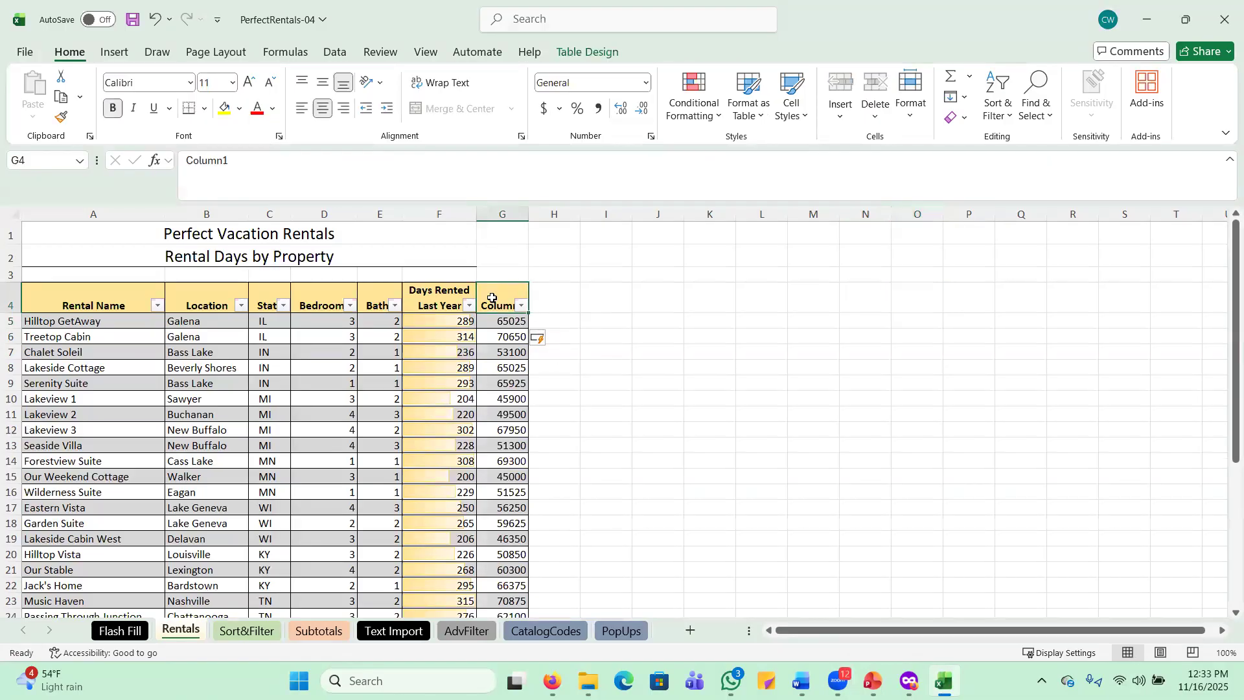
click(438, 85)
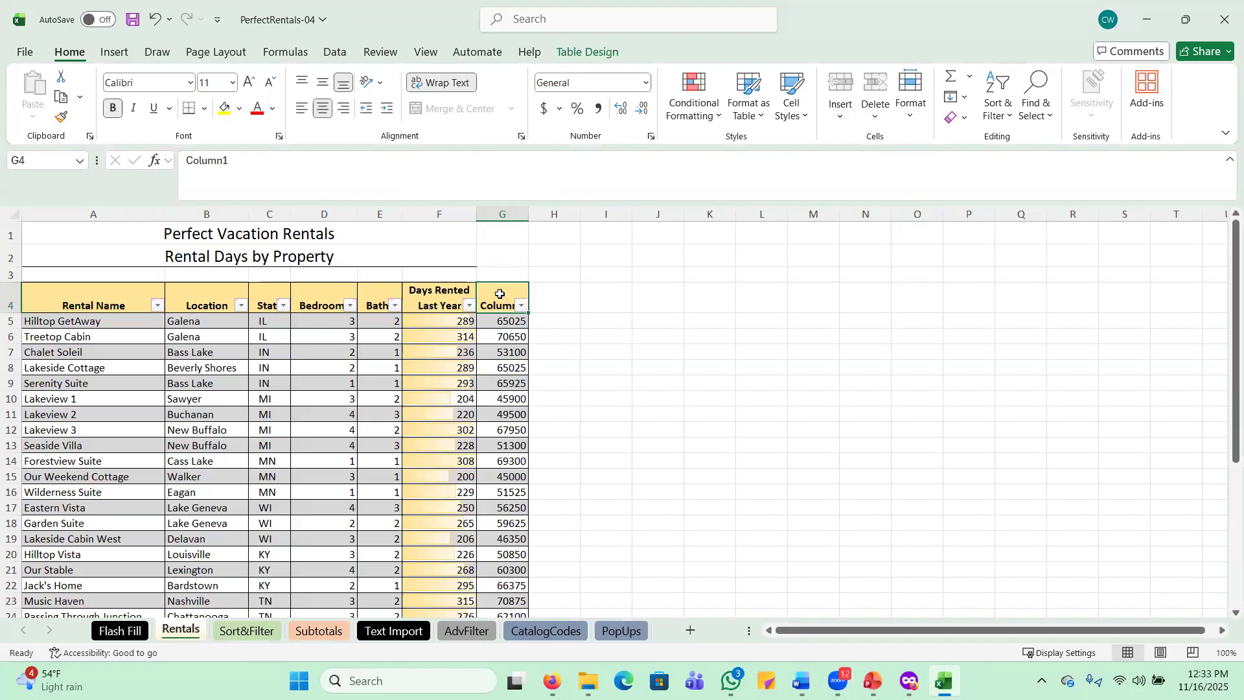
text(Av)
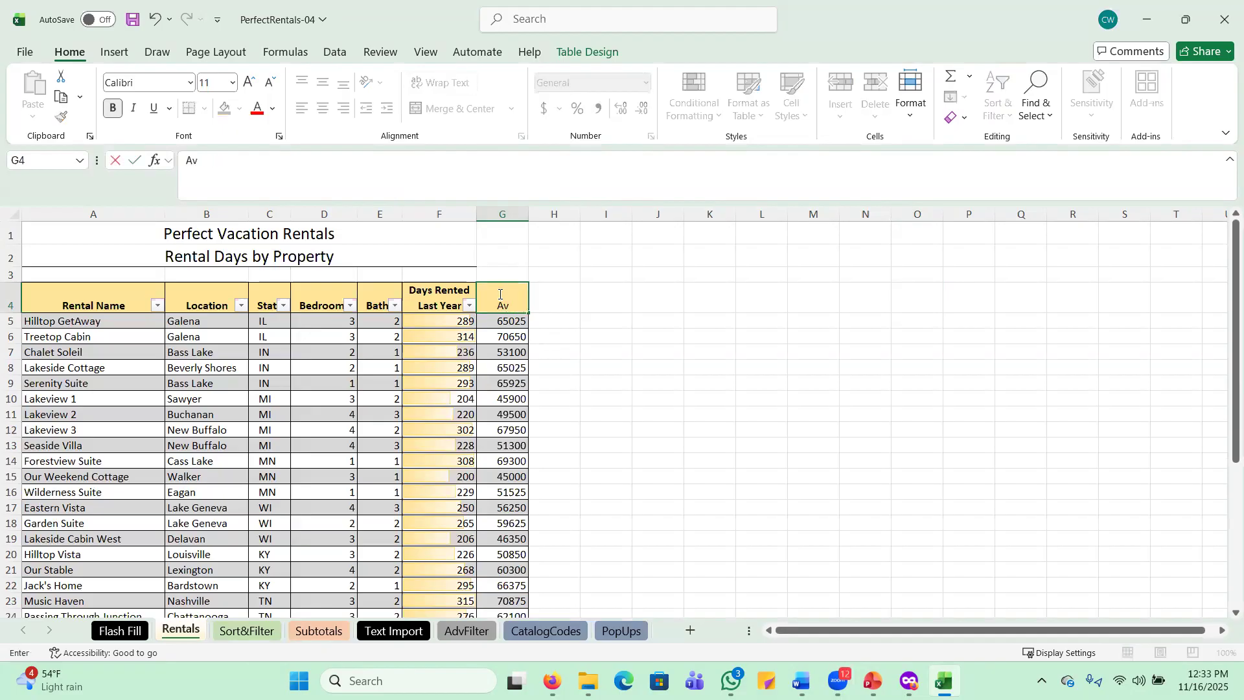
text(erage $225)
key(Return)
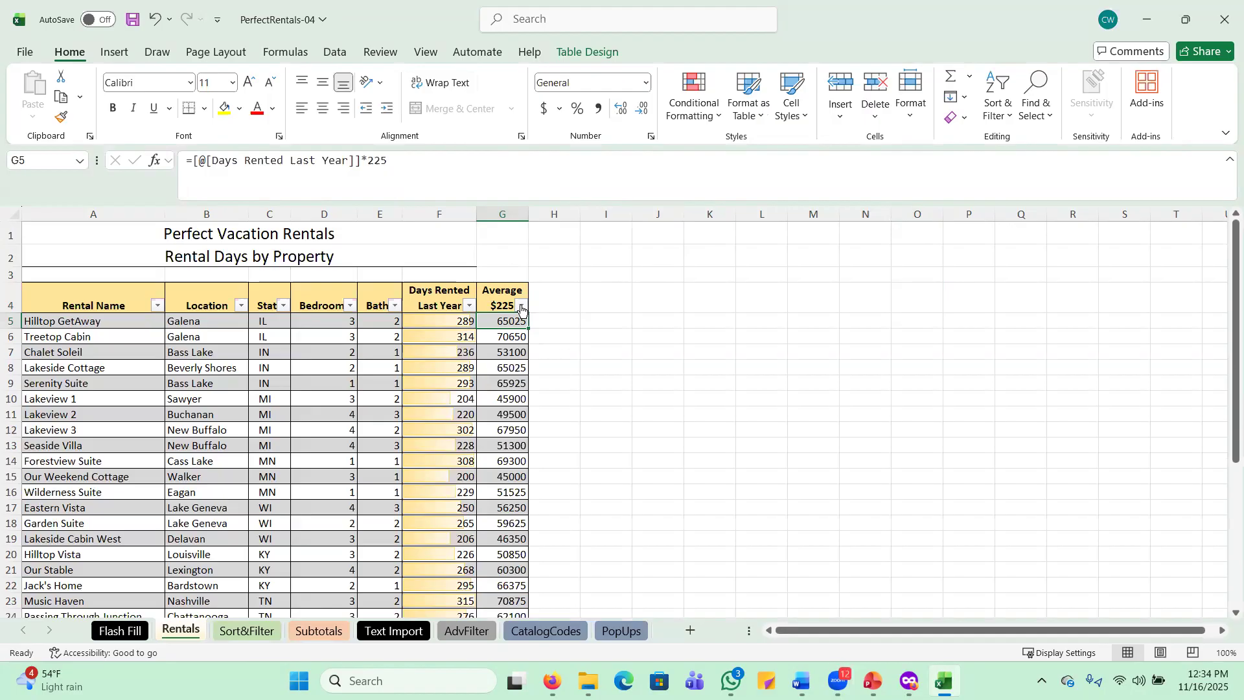
click(503, 297)
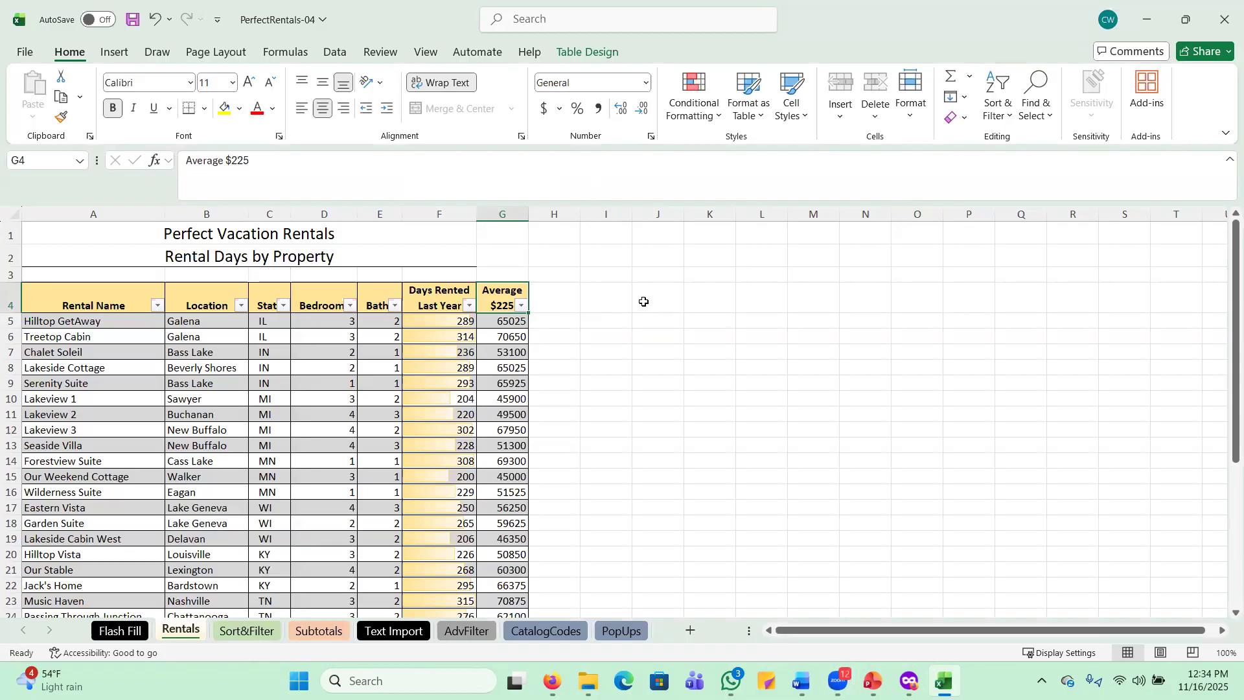
Format G5:G28 as Currency with no decimal places.
click(48, 163)
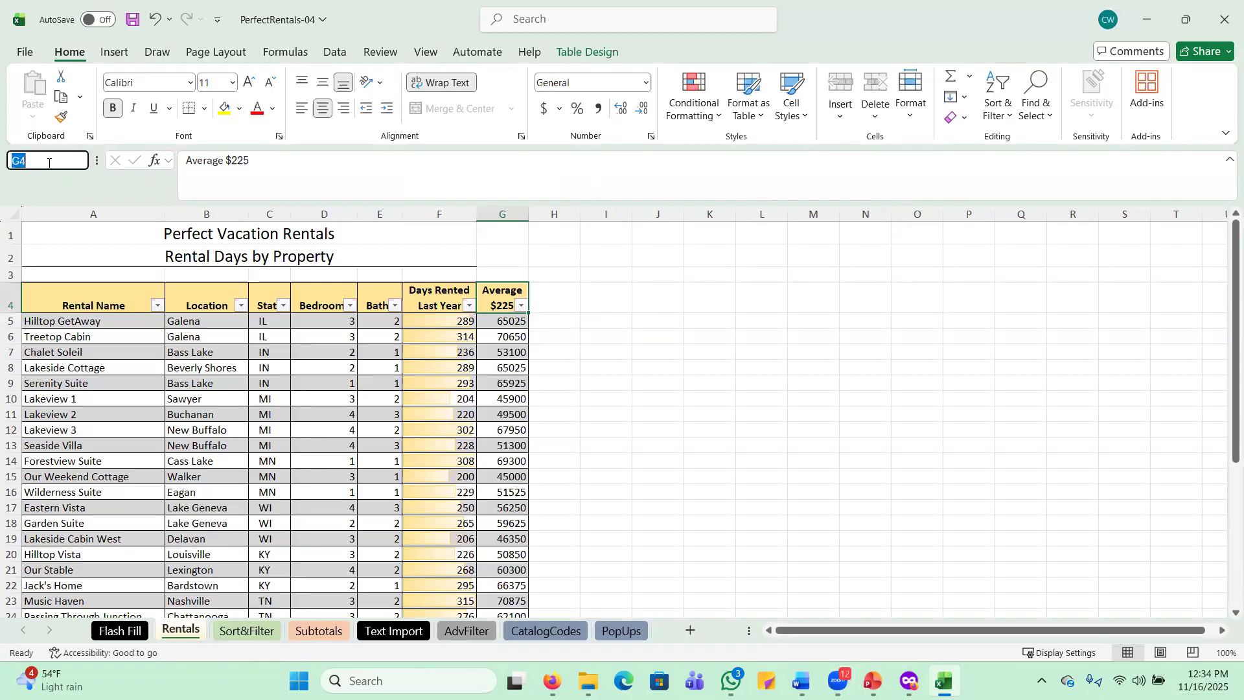
text(g5:g28)
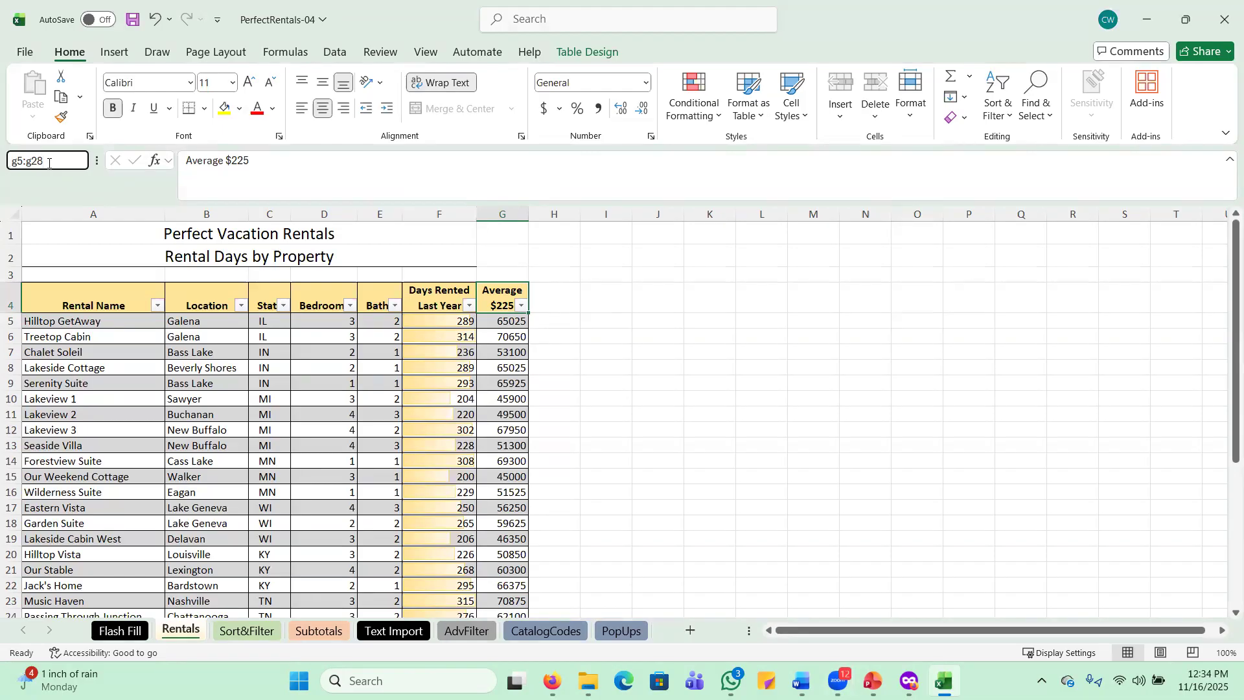
key(Return)
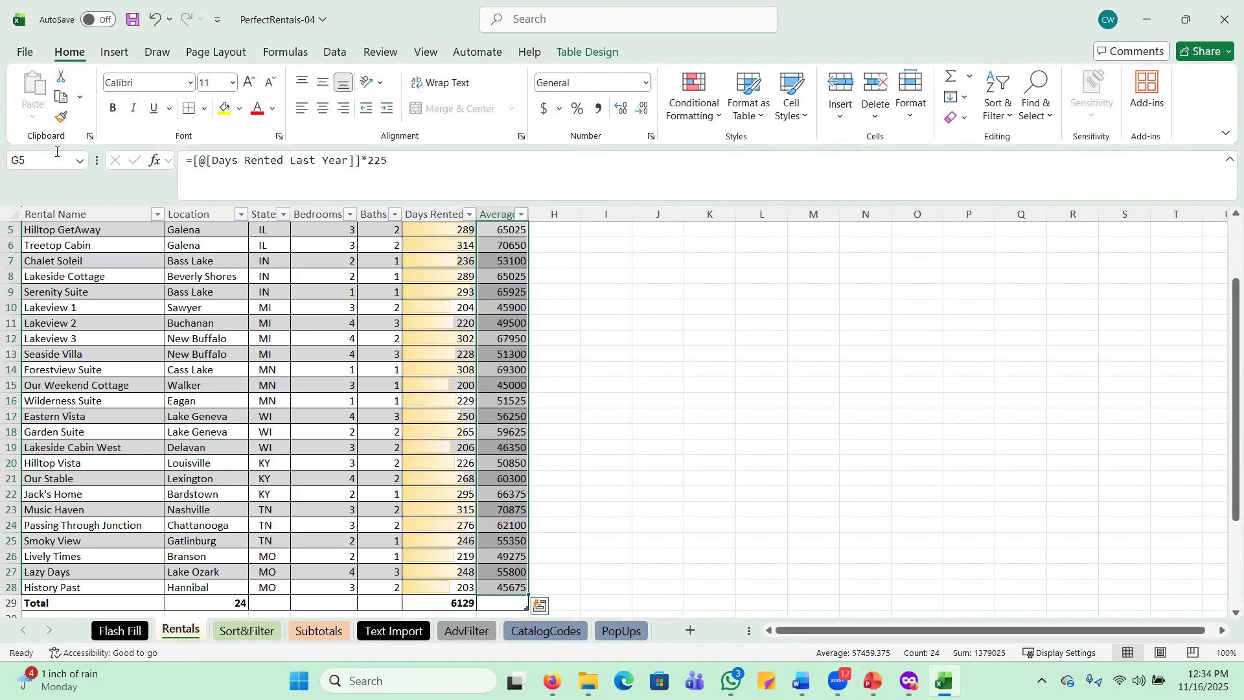
scroll(537, 398, up, 2)
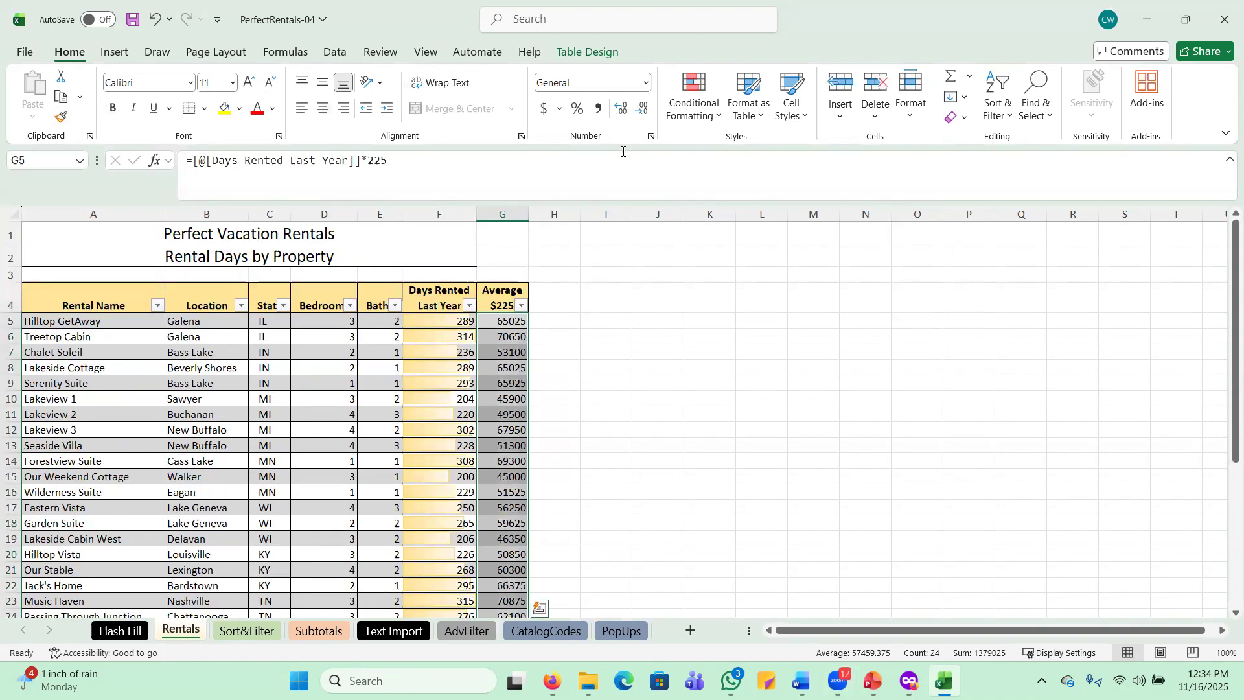
click(646, 87)
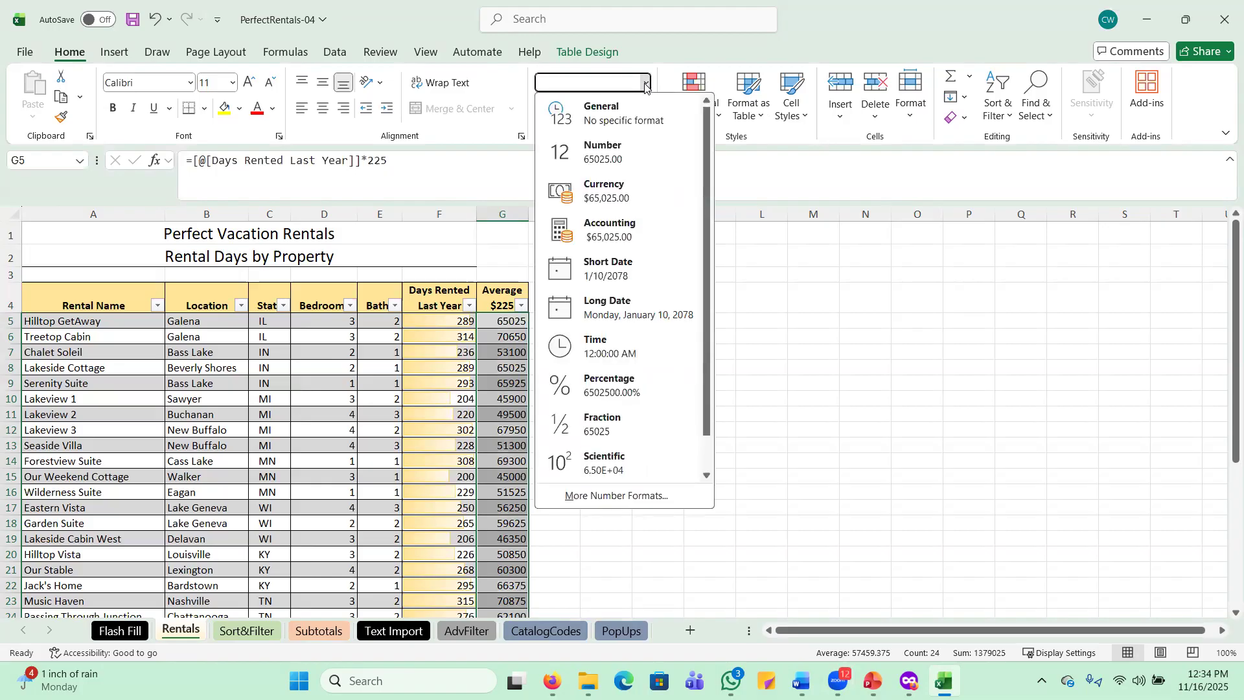
click(613, 195)
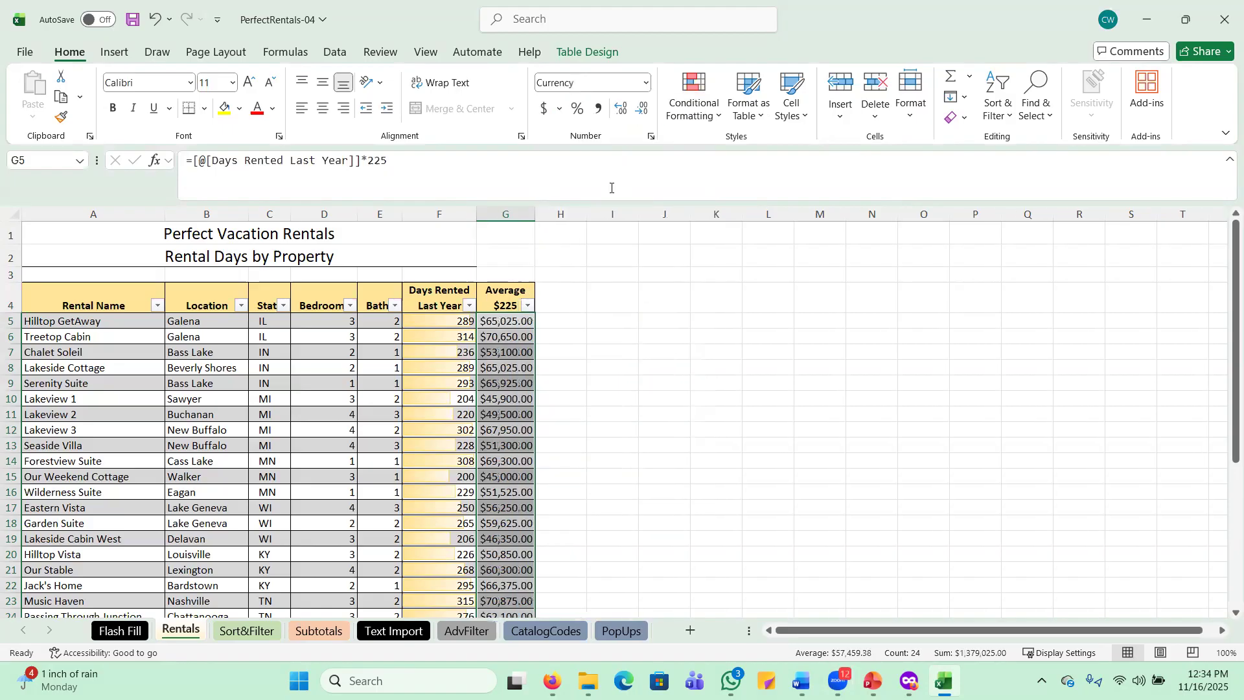
click(639, 111)
click(639, 111)
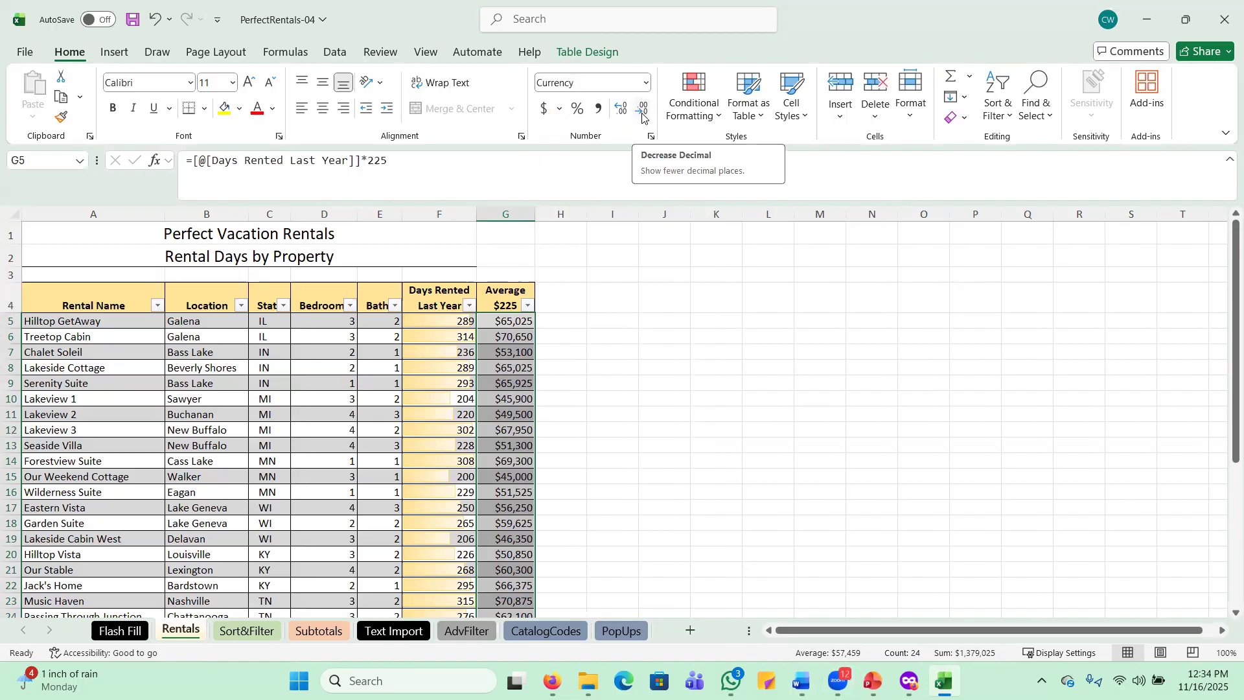
right_click(642, 113)
click(709, 407)
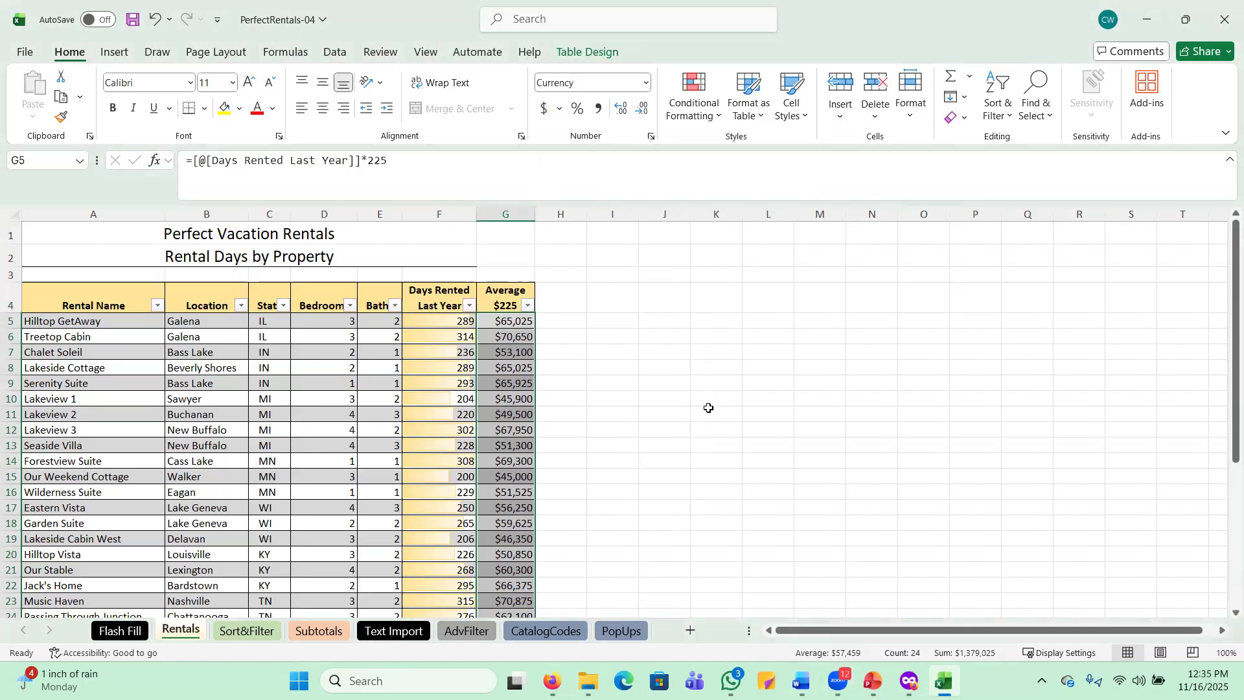
Add a Sum to the total row of the Average $225 column in G29.
scroll(668, 414, down, 4)
click(512, 464)
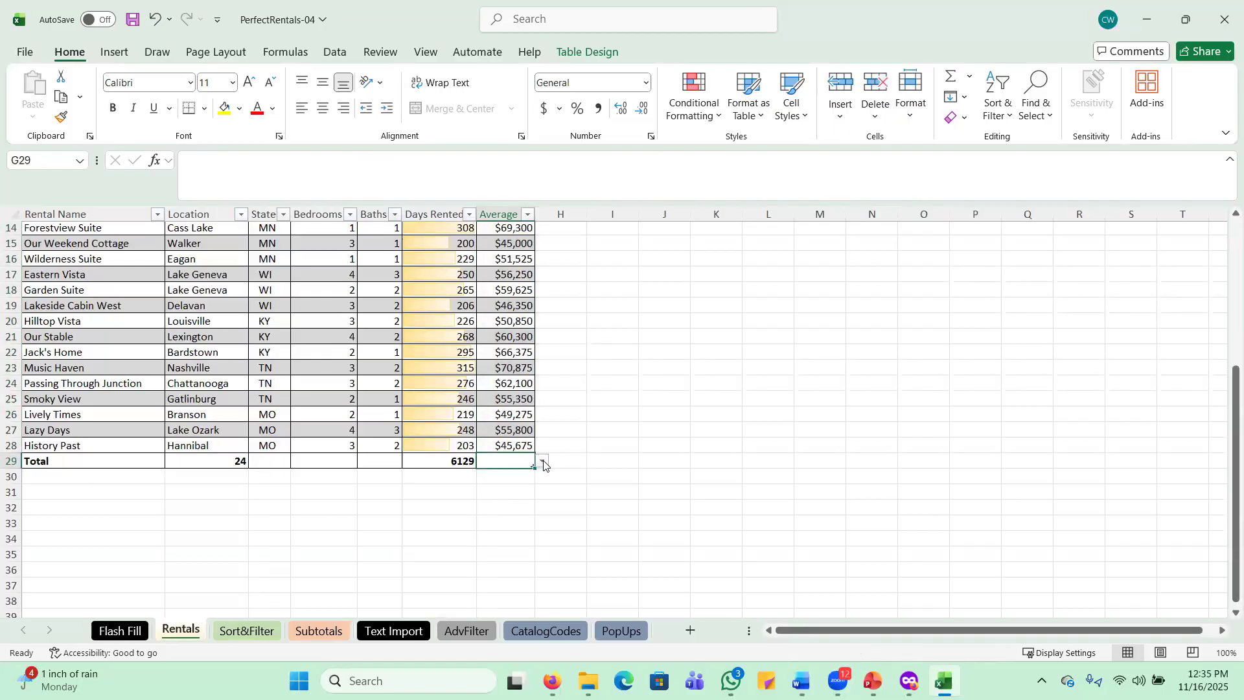
click(543, 463)
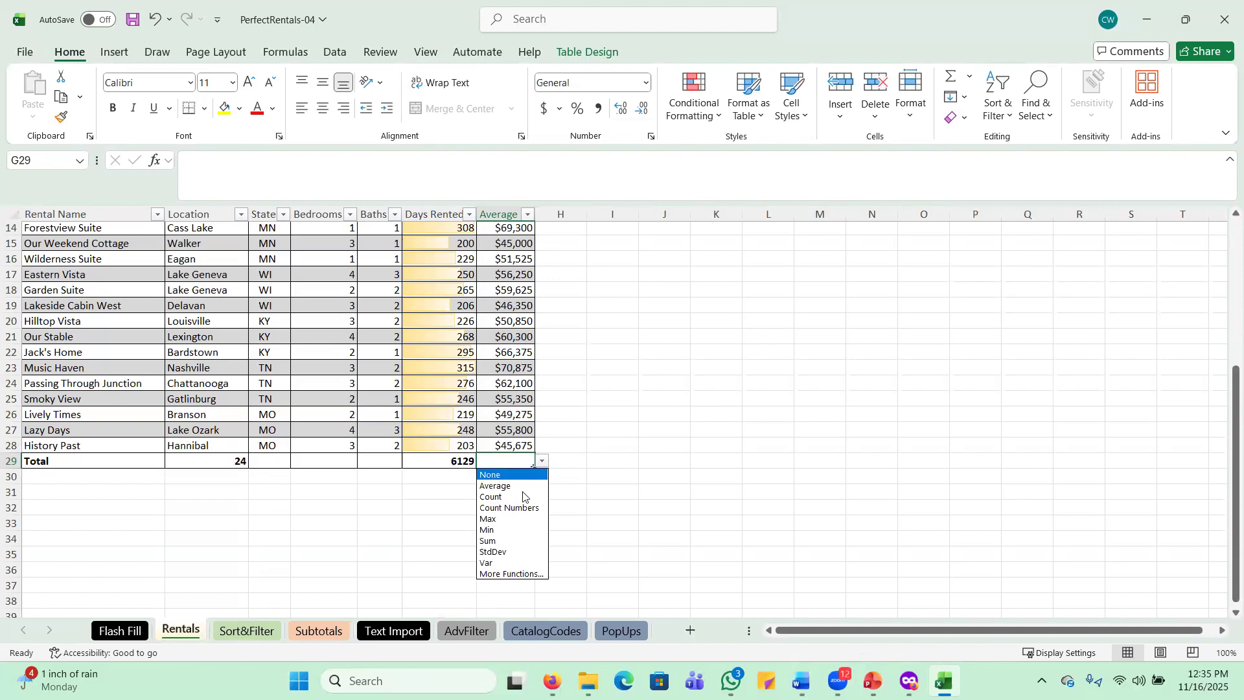
click(509, 540)
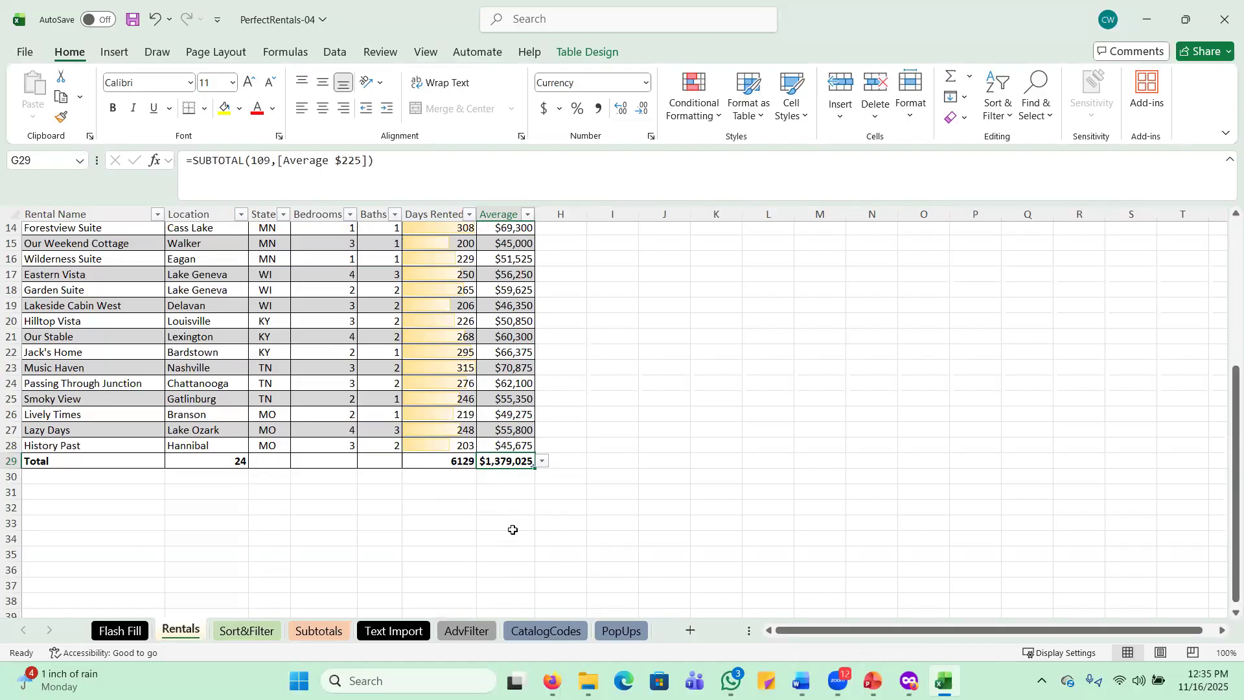
click(650, 504)
Toggle the rentals table's banded rows on and off to compare, leaving the banding off.
scroll(572, 337, up, 5)
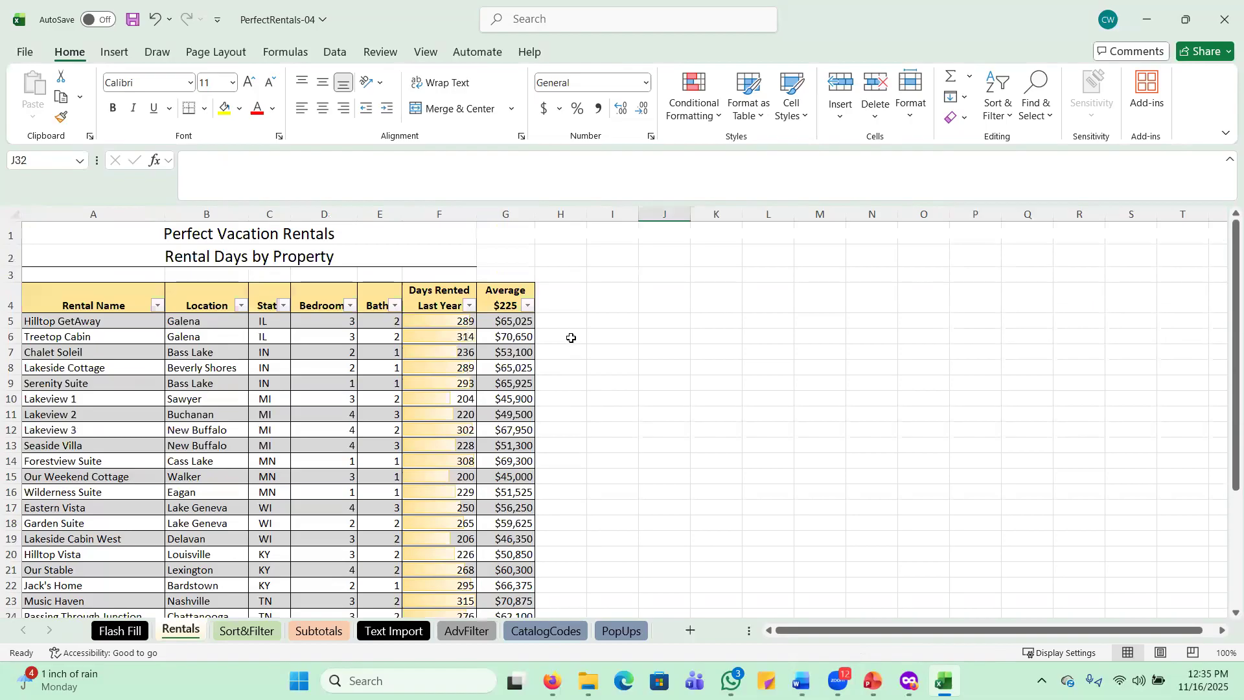
click(495, 322)
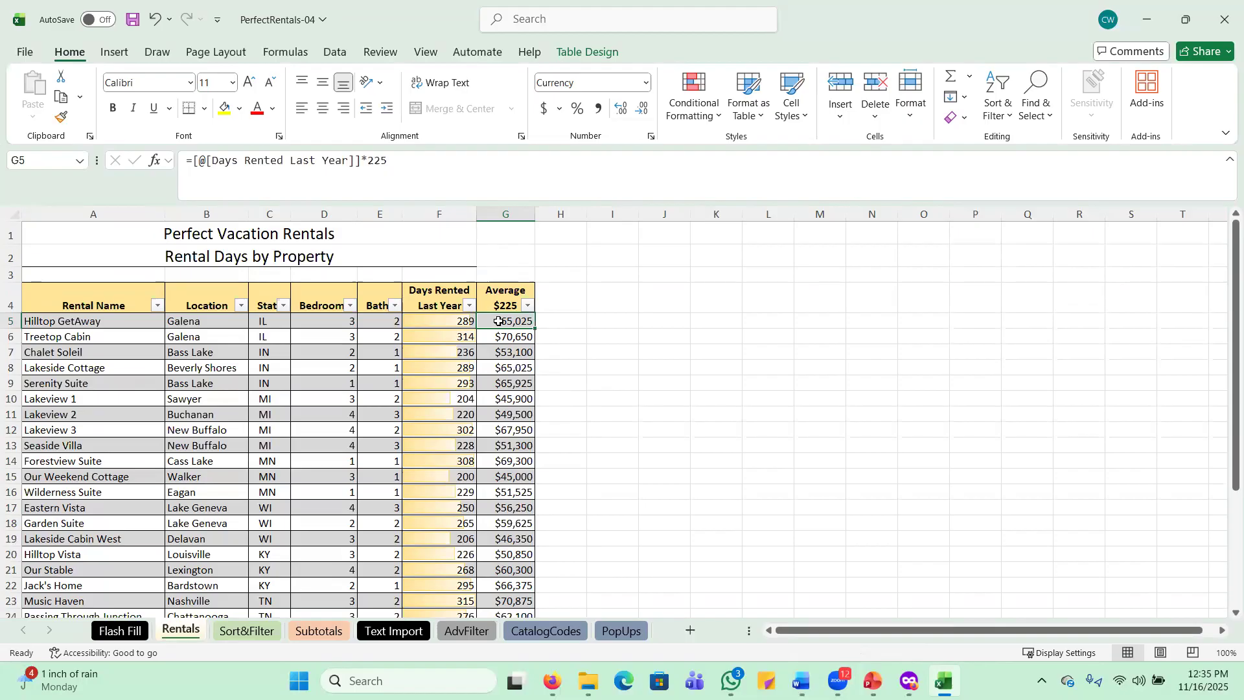
click(590, 51)
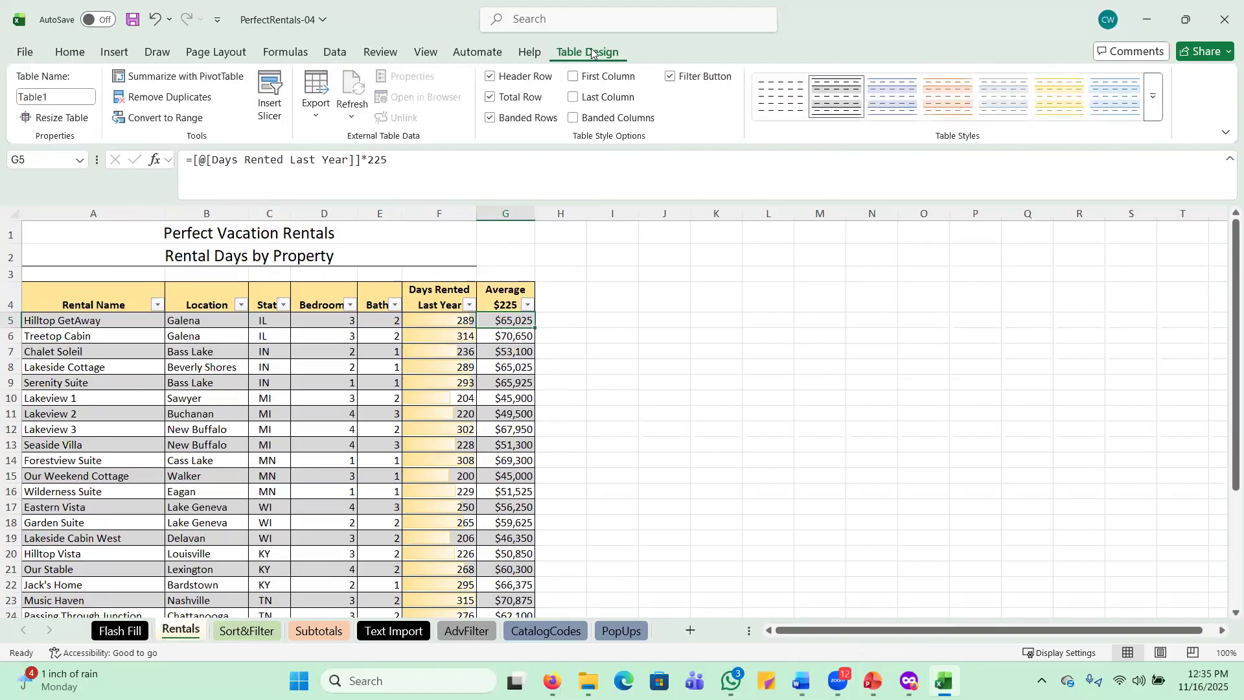
click(491, 119)
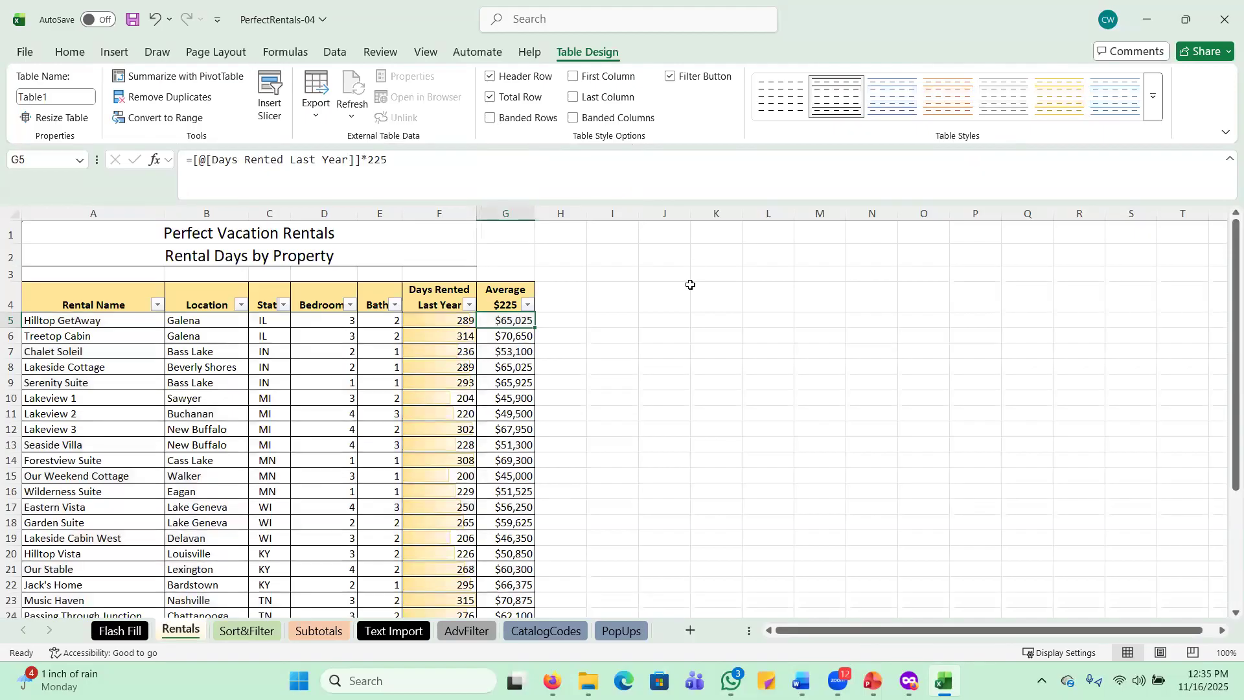
click(491, 118)
click(493, 122)
click(493, 121)
click(493, 121)
click(493, 122)
click(493, 122)
click(493, 122)
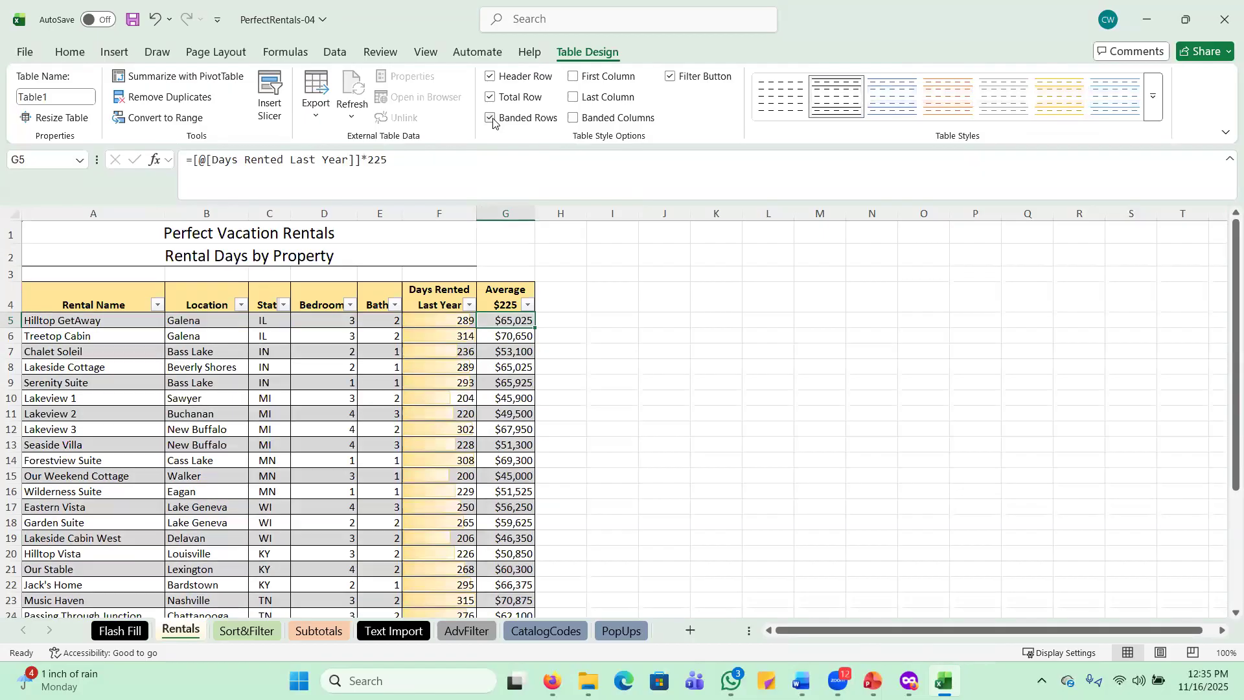
click(493, 122)
click(493, 122)
click(494, 122)
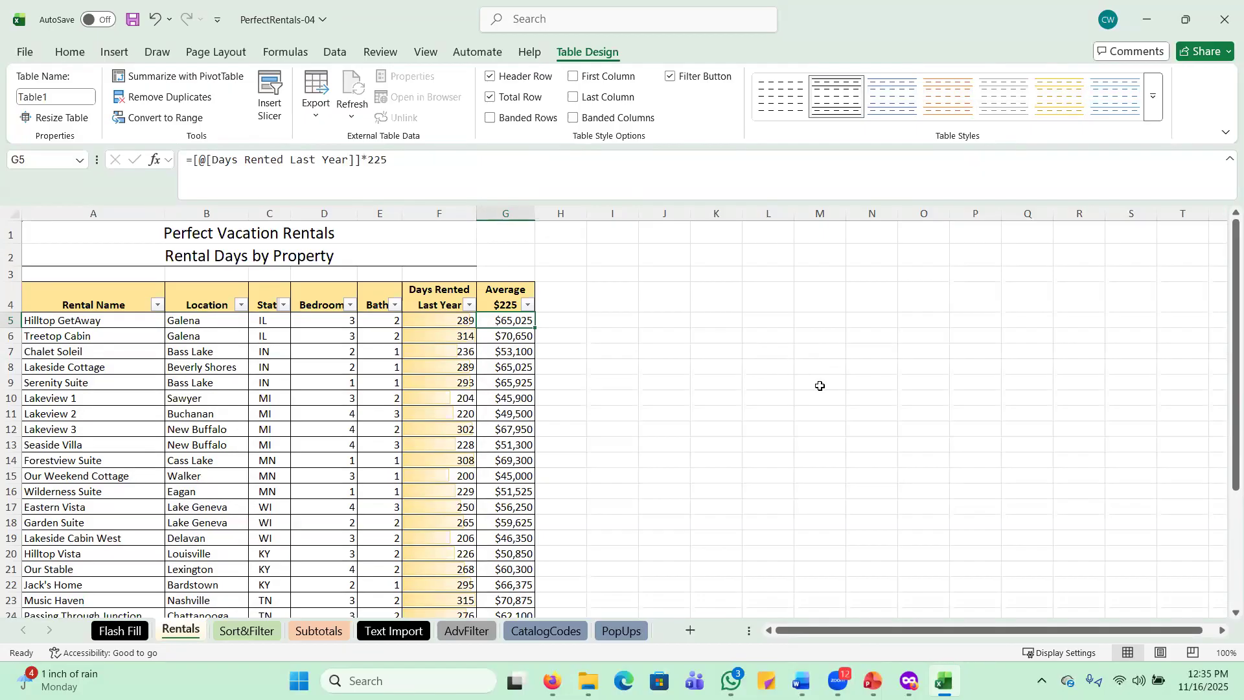
Apply All Borders to the Average $225 values in G5:G28.
click(40, 157)
text(:)
text(5:g18)
key(Return)
key(ctrl+shift+Down)
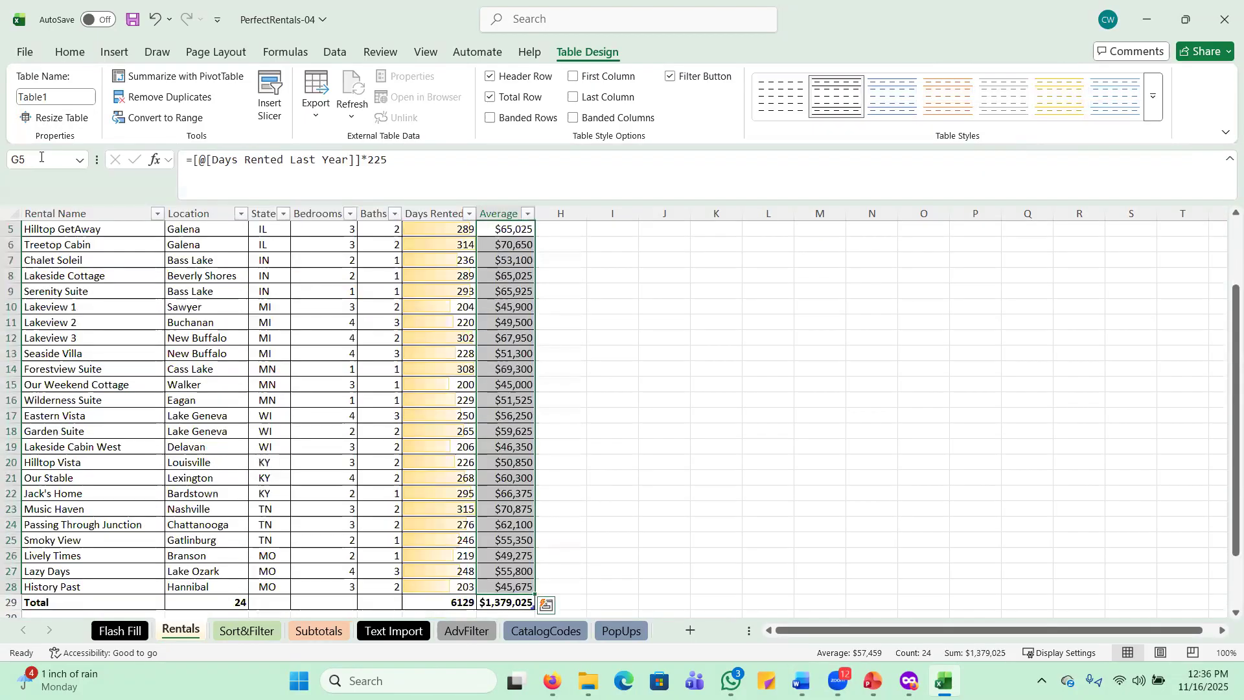
click(67, 52)
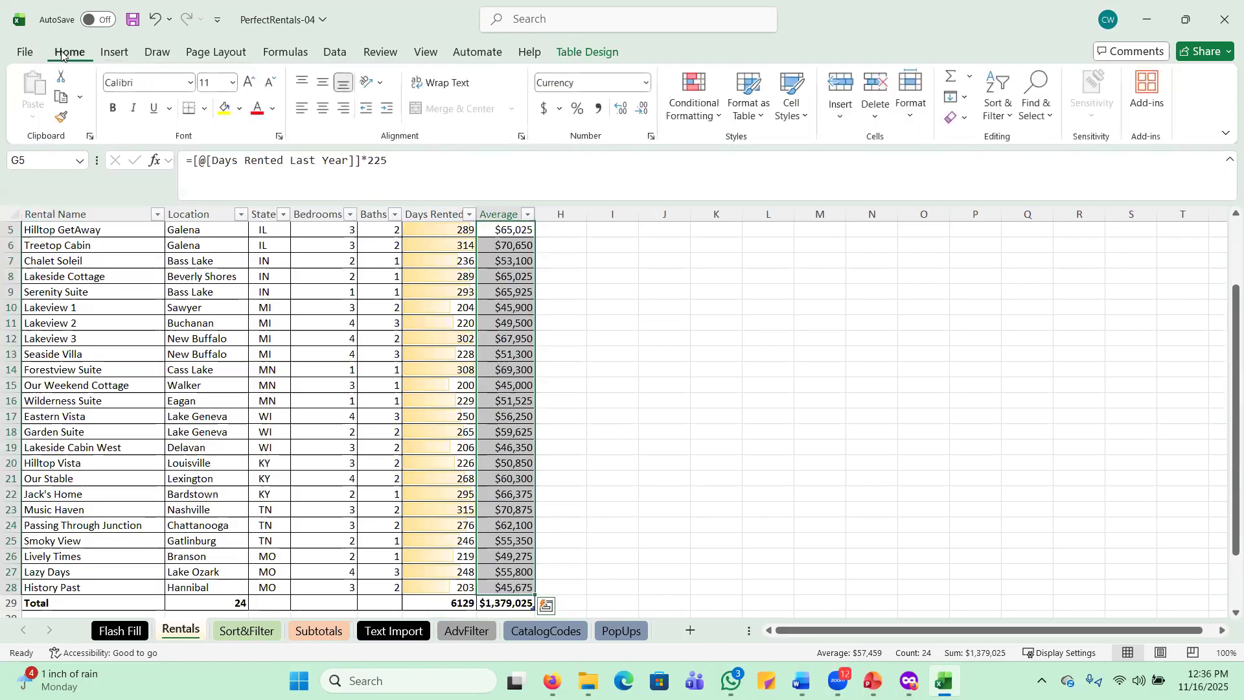
click(204, 108)
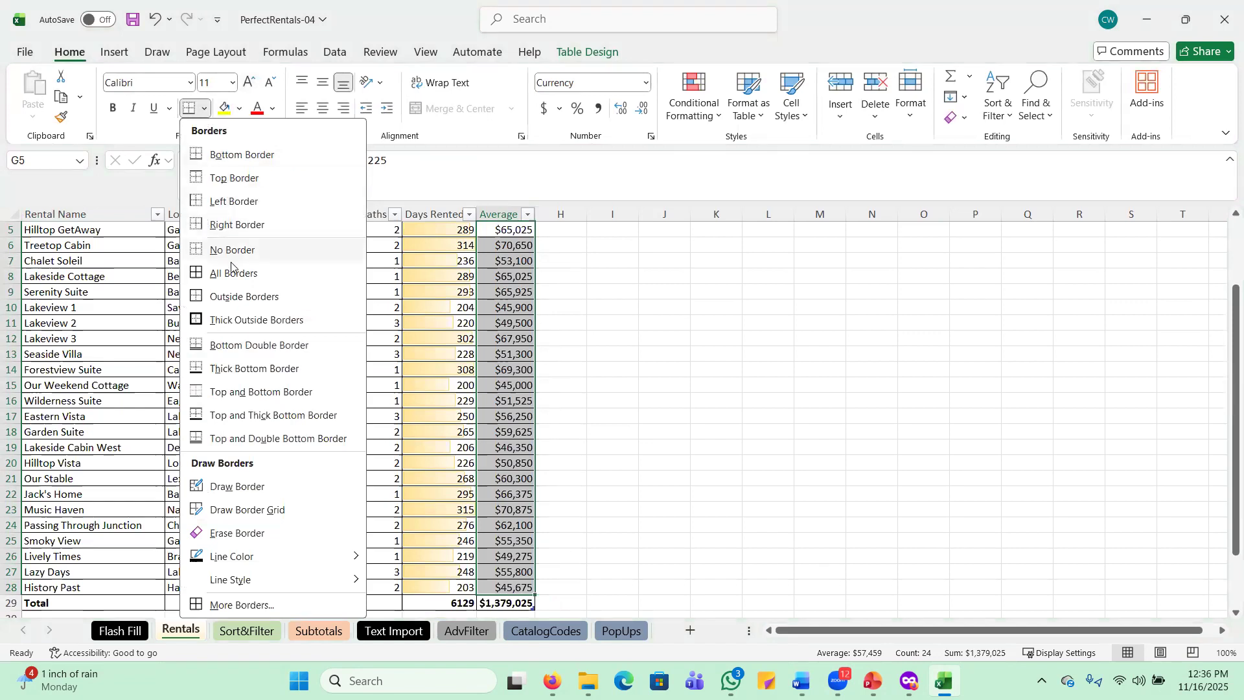
click(213, 274)
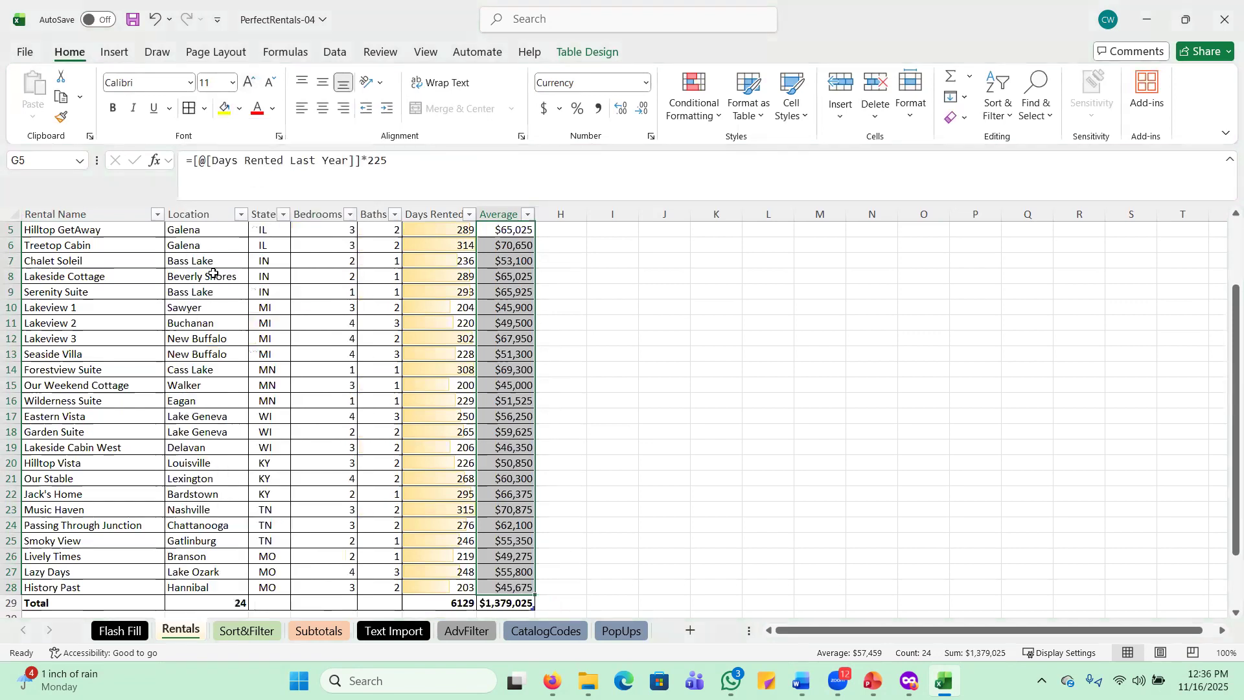
click(575, 339)
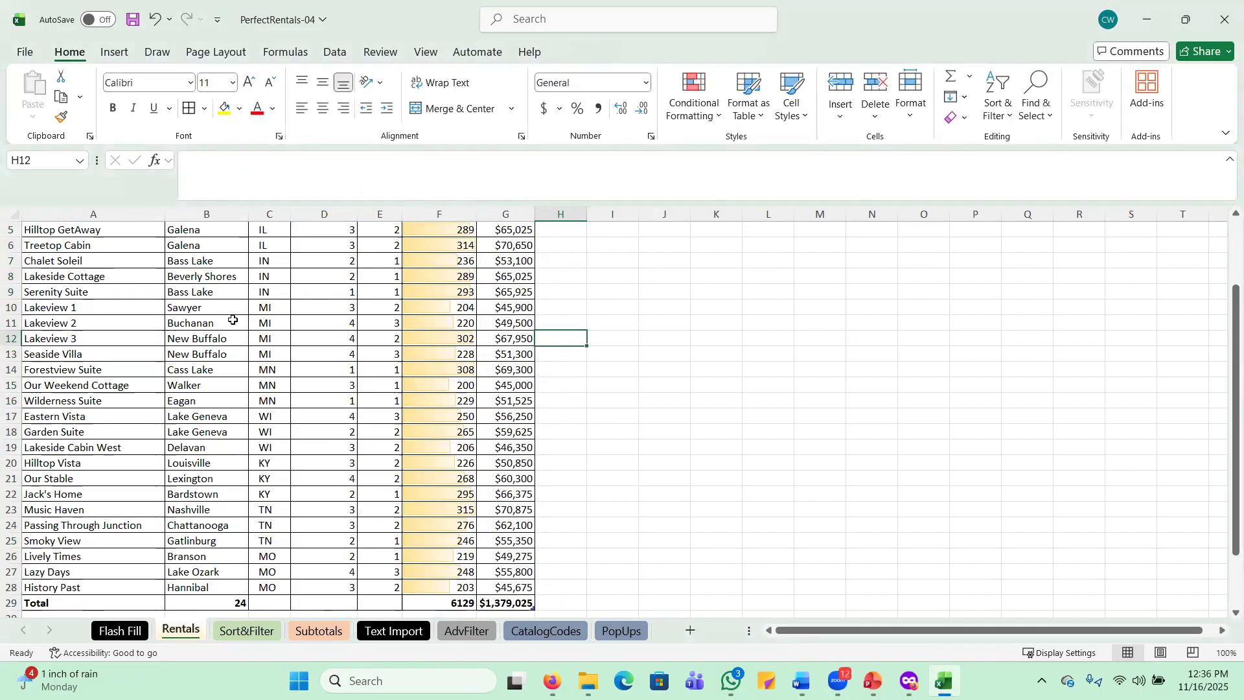
Set the horizontal alignment of the two title rows, A1:G2, to Center Across Selection.
scroll(264, 322, up, 2)
drag(67, 235, 483, 256)
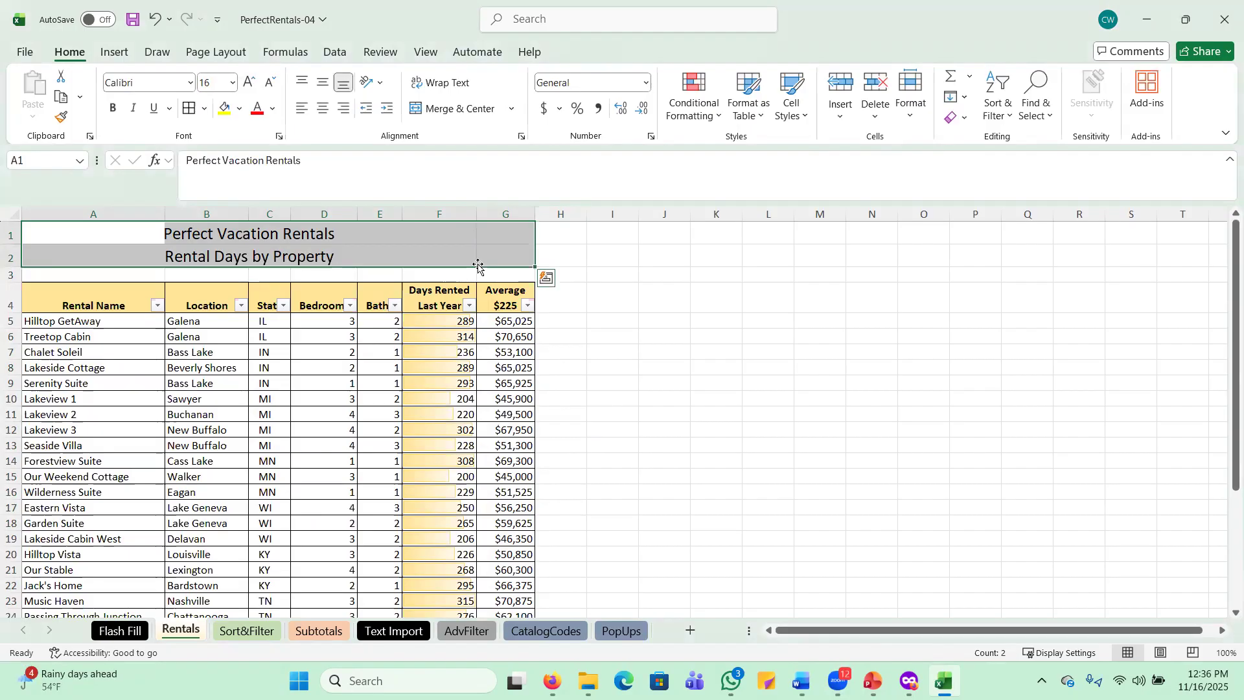
click(522, 138)
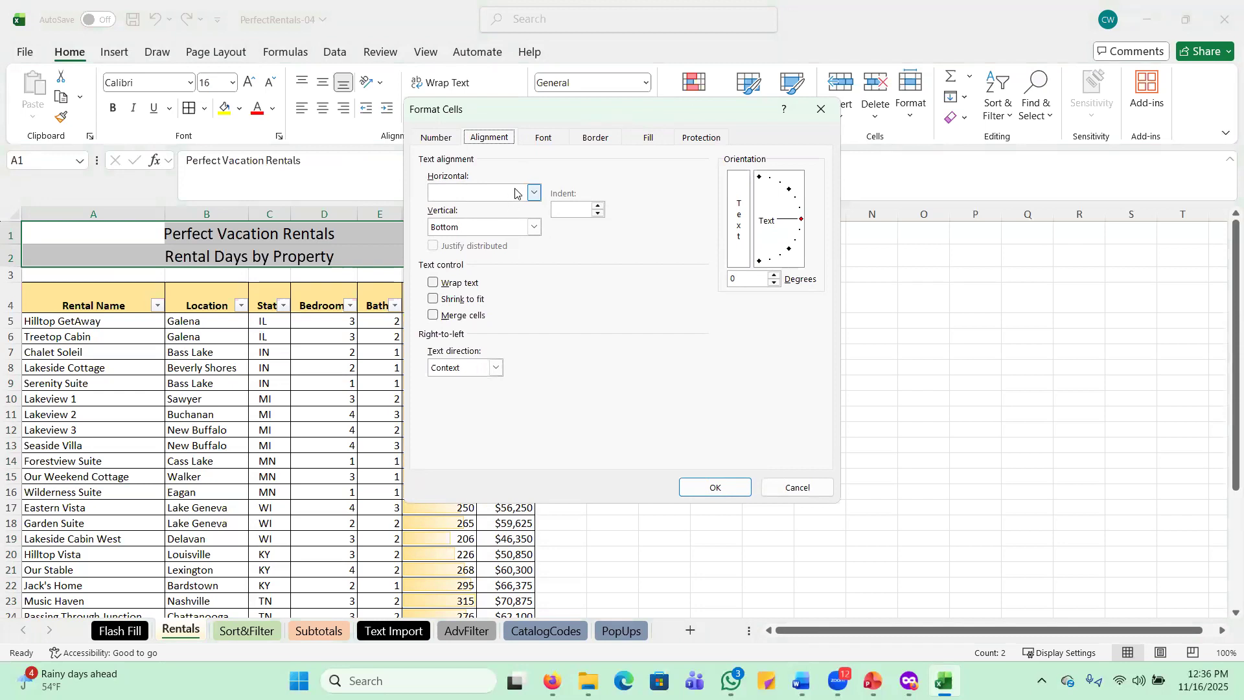
click(534, 193)
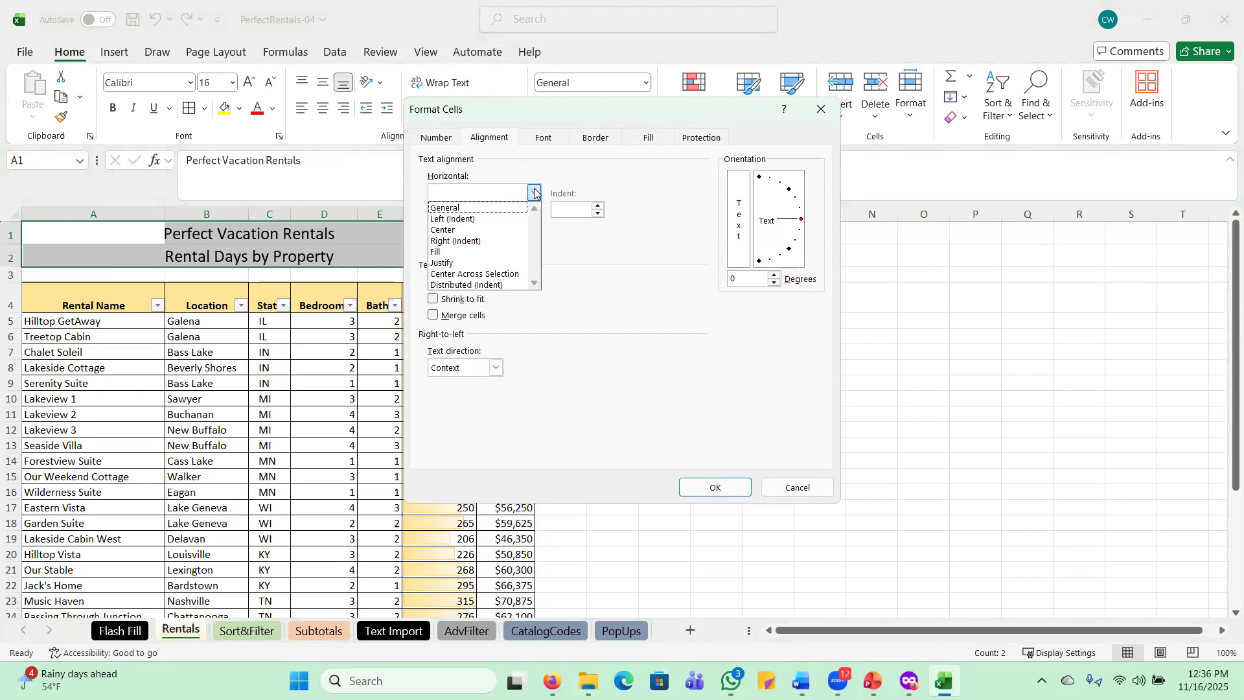
click(497, 274)
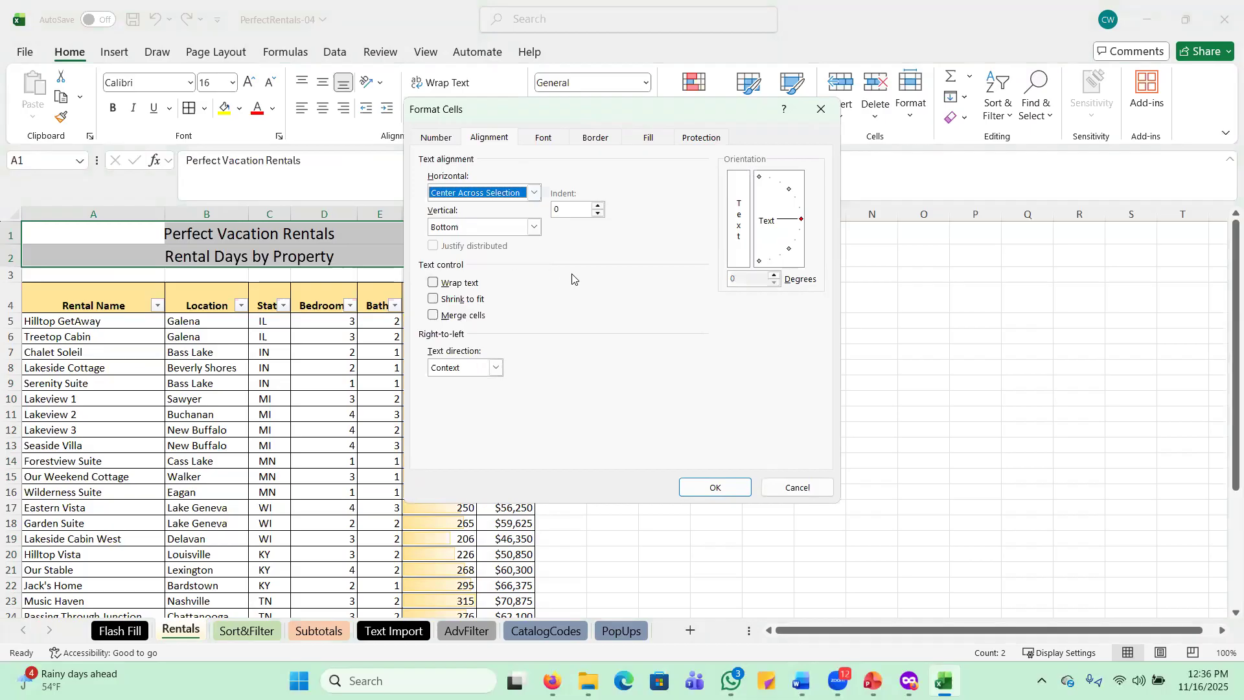
click(714, 486)
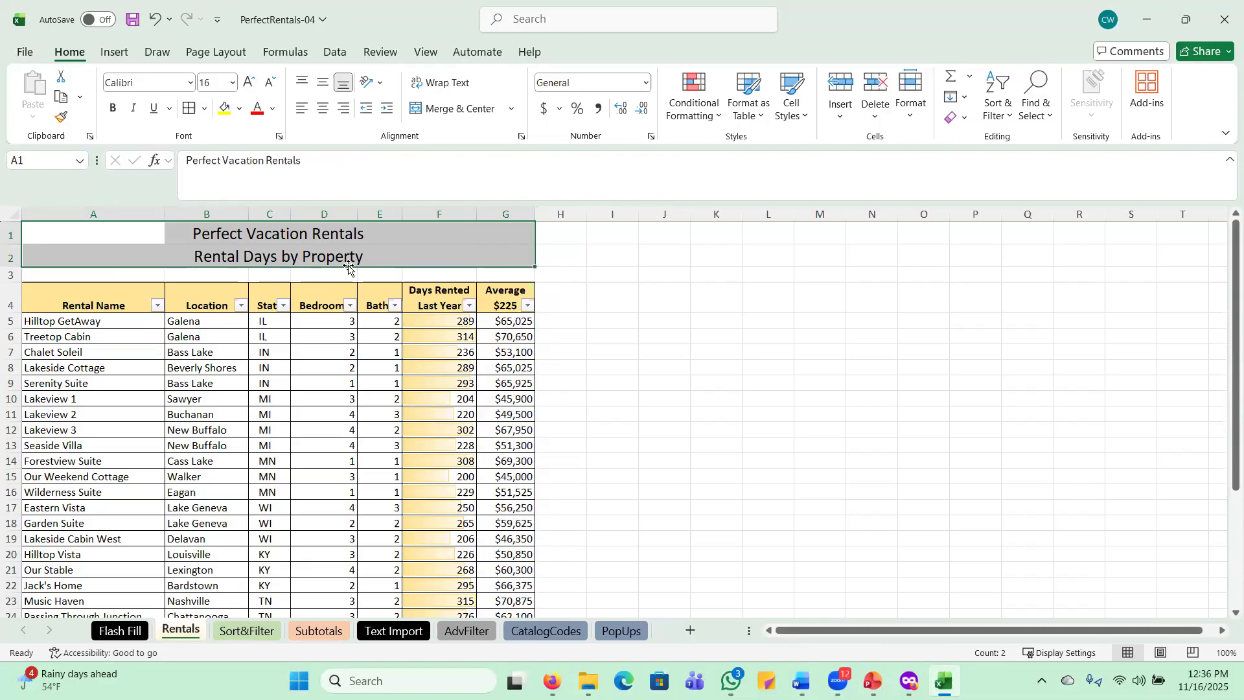
click(681, 322)
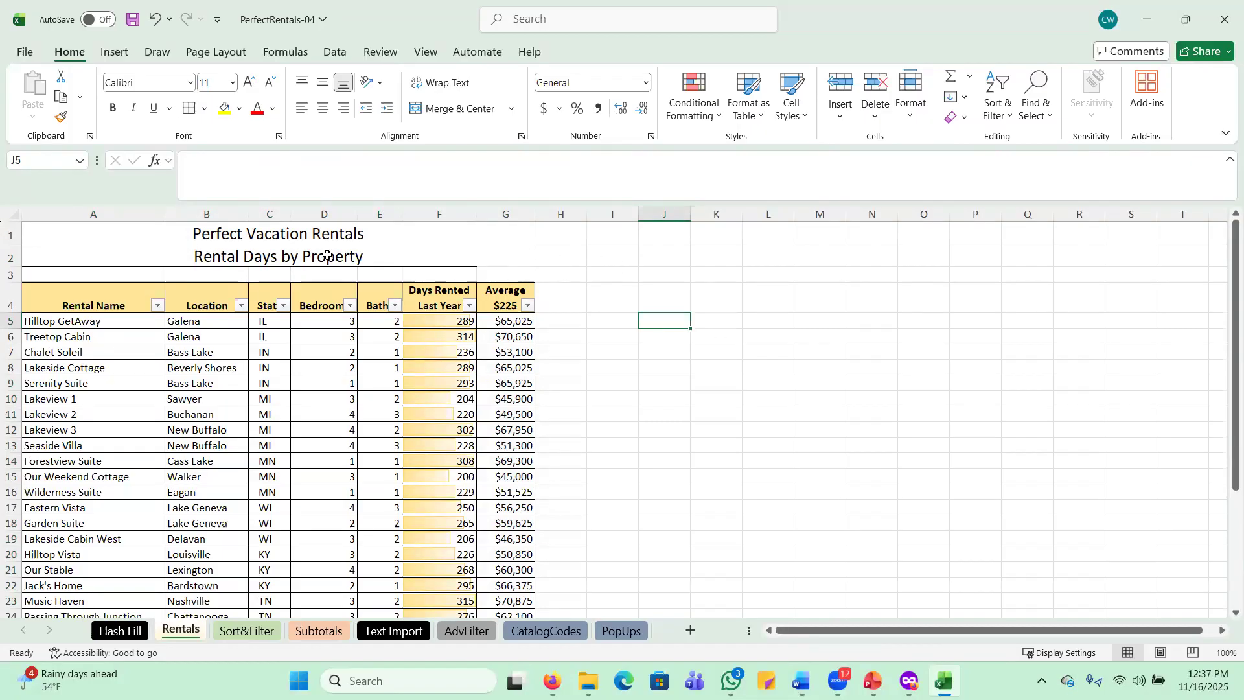
Add a bottom border to cell G2 to extend the line beneath the subtitle.
click(520, 254)
click(569, 256)
click(514, 257)
click(564, 259)
click(515, 260)
click(568, 256)
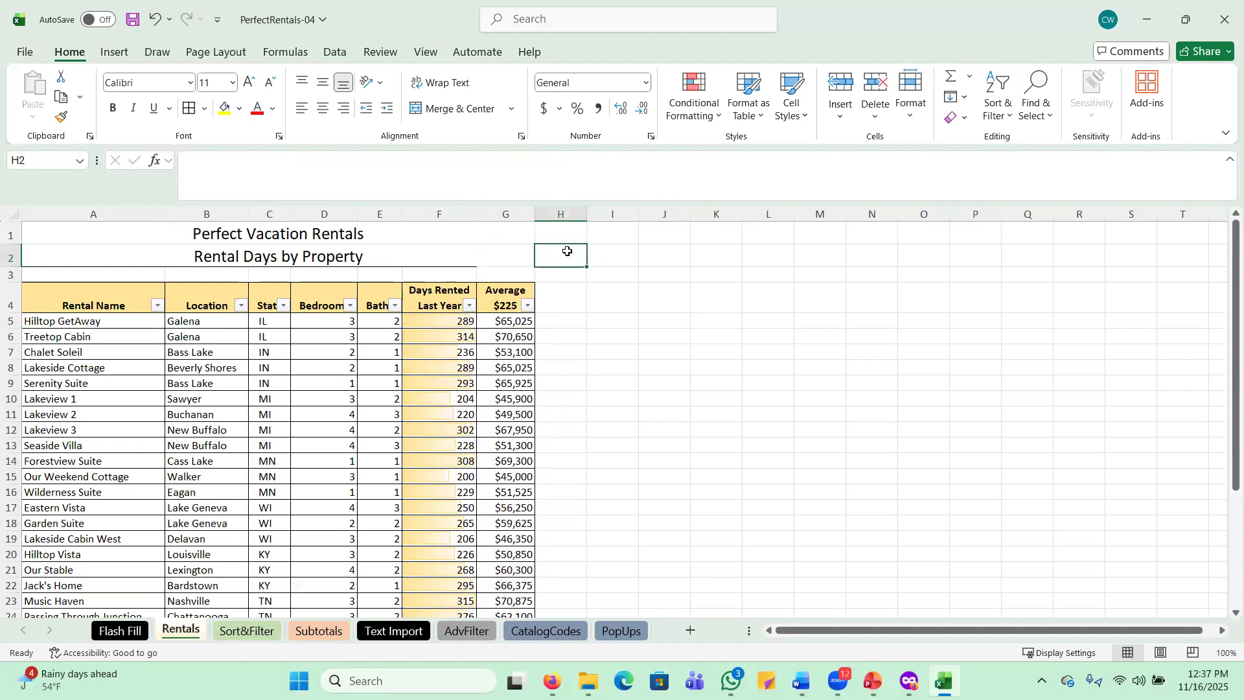
click(506, 257)
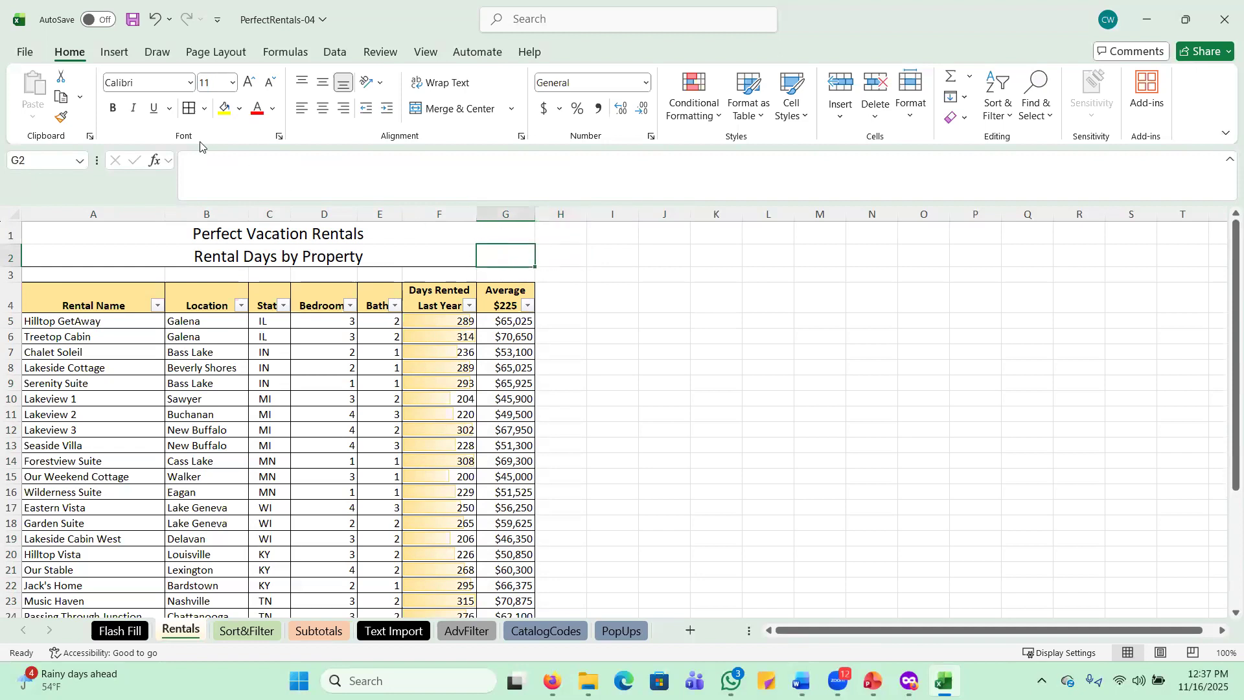
click(205, 108)
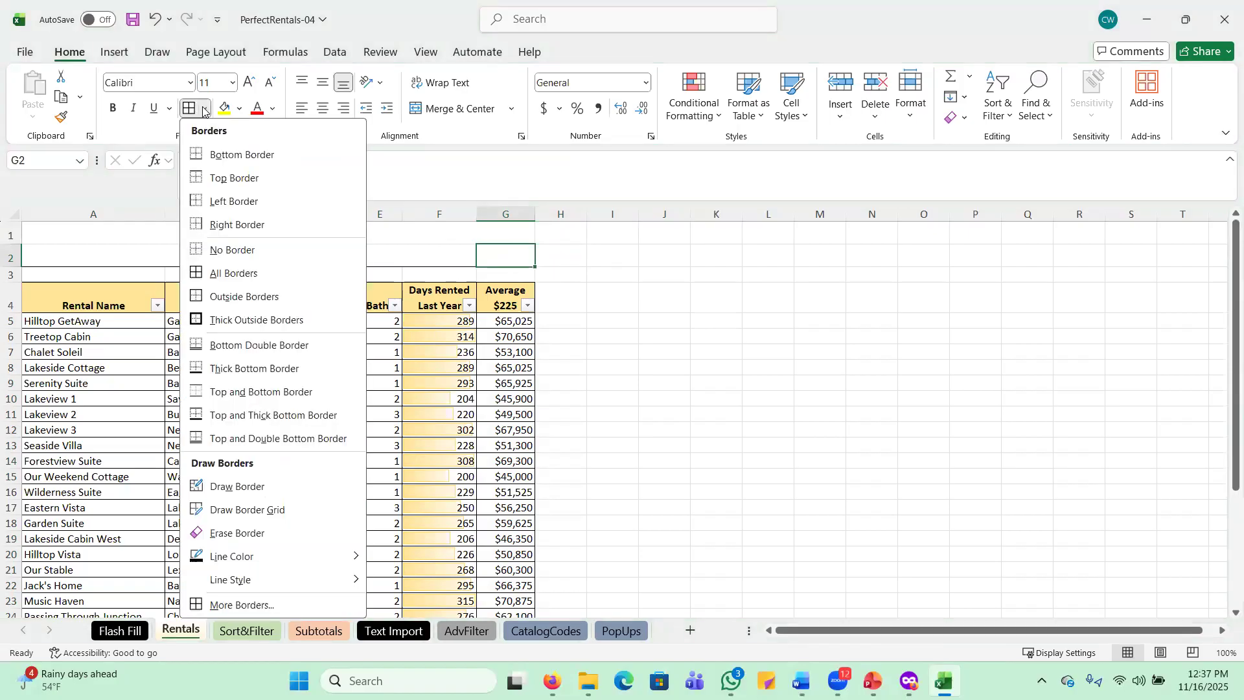
click(239, 158)
click(855, 413)
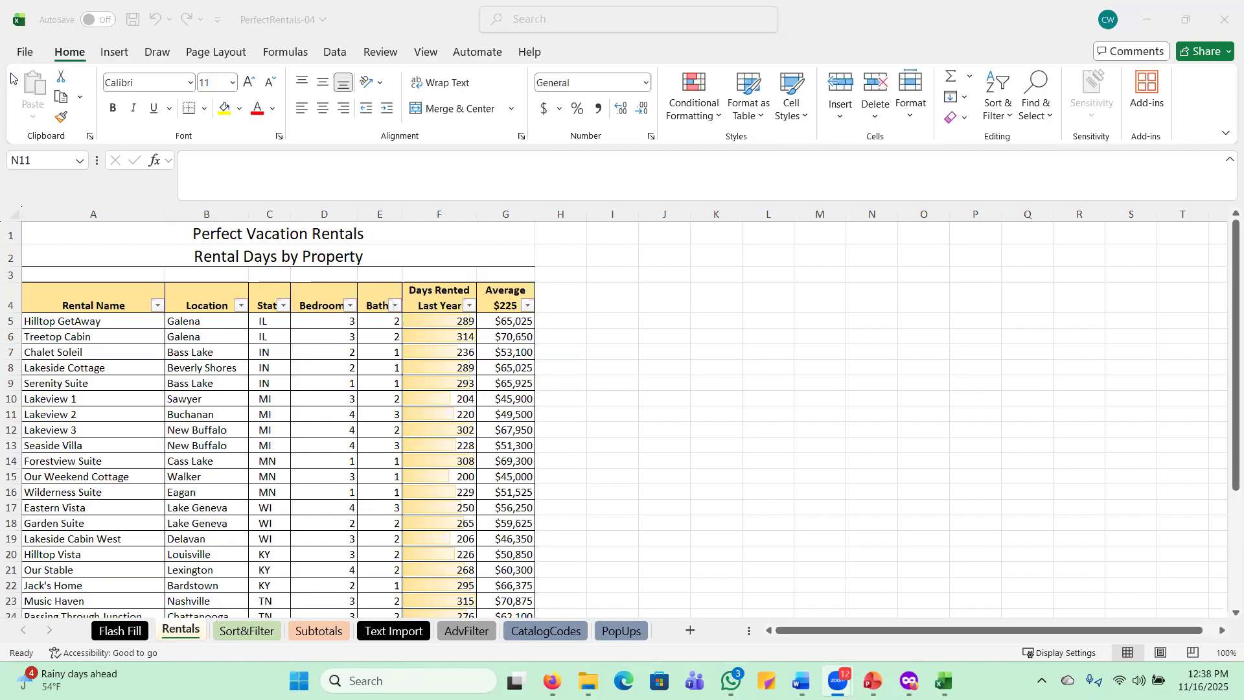
Examine the sort and filter options offered for the Rental Name and Days Rented Last Year columns.
click(156, 306)
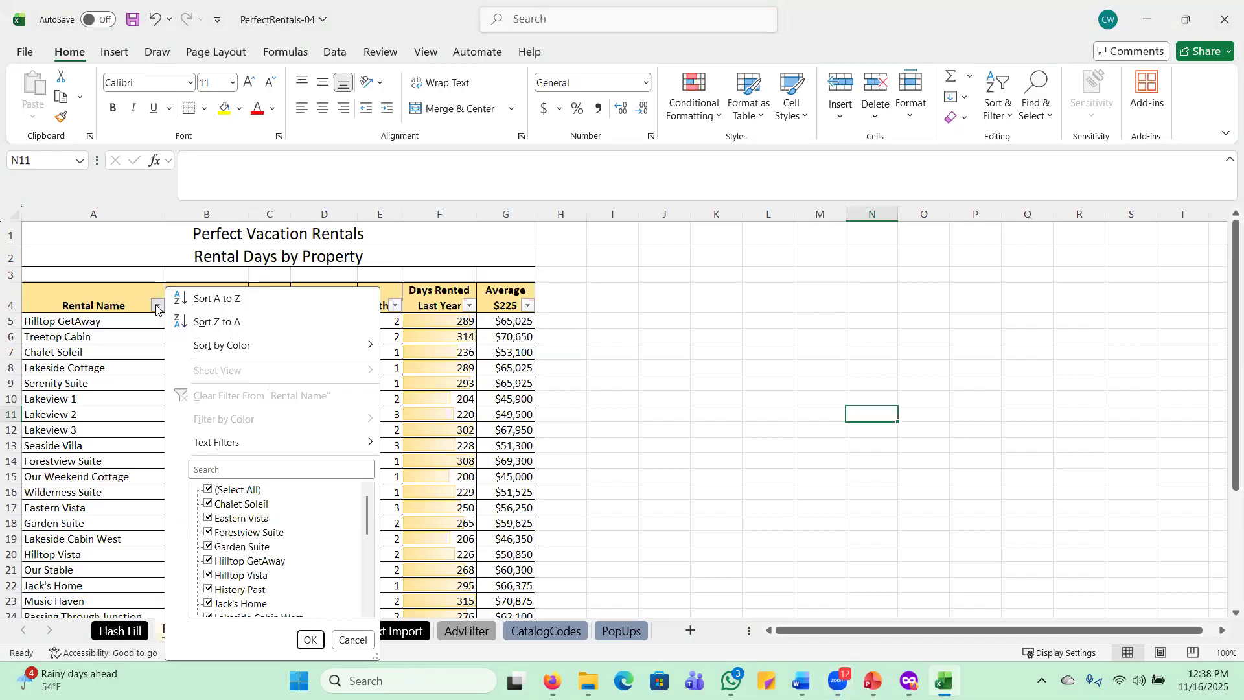
click(468, 307)
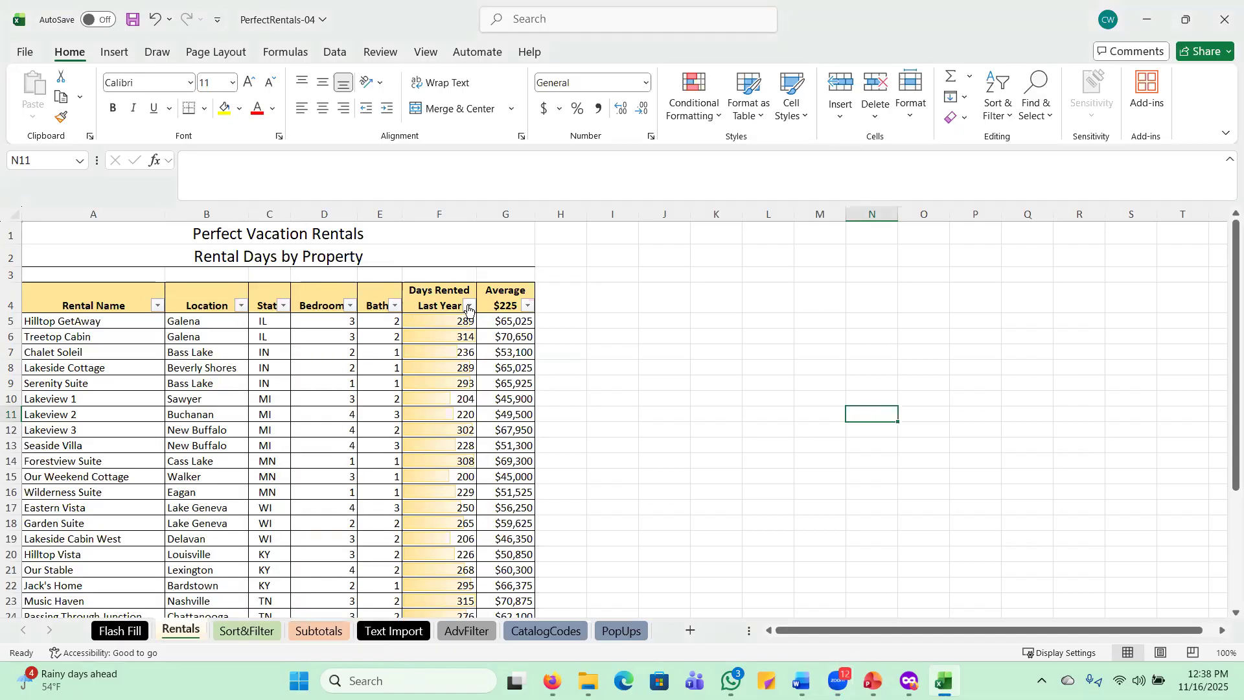
click(470, 307)
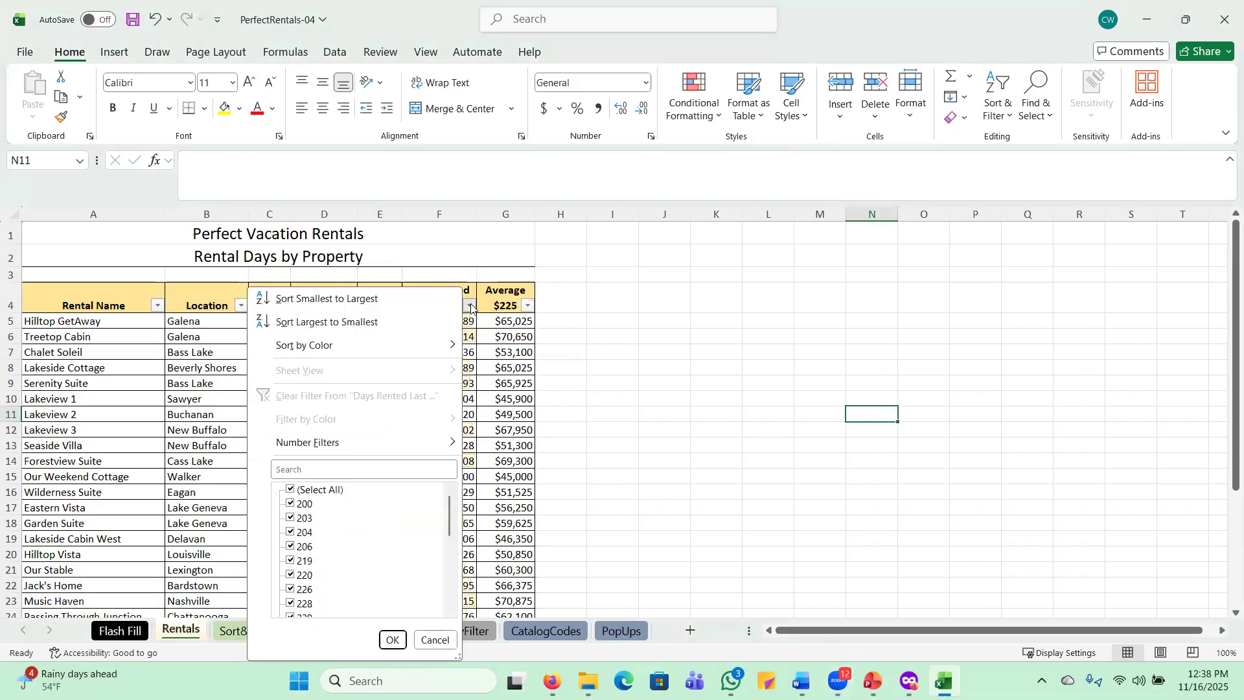
click(526, 307)
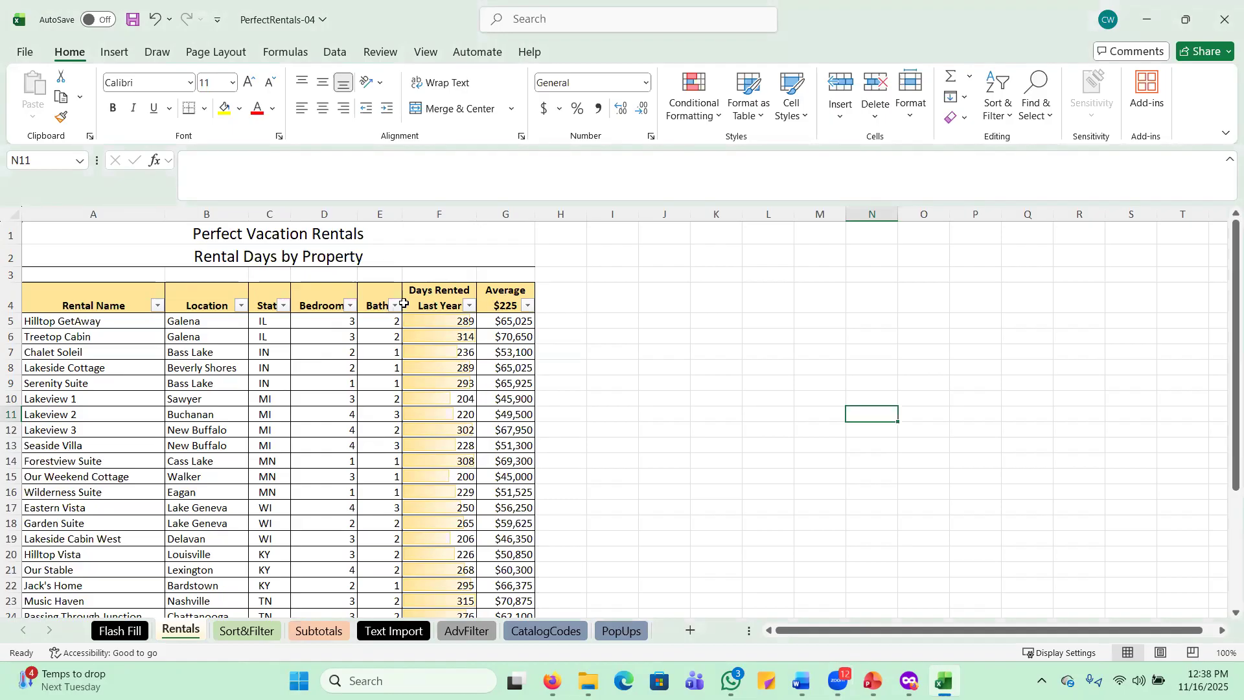
Sort the rentals table A to Z by Location, followed by a separate A to Z sort by State.
click(241, 305)
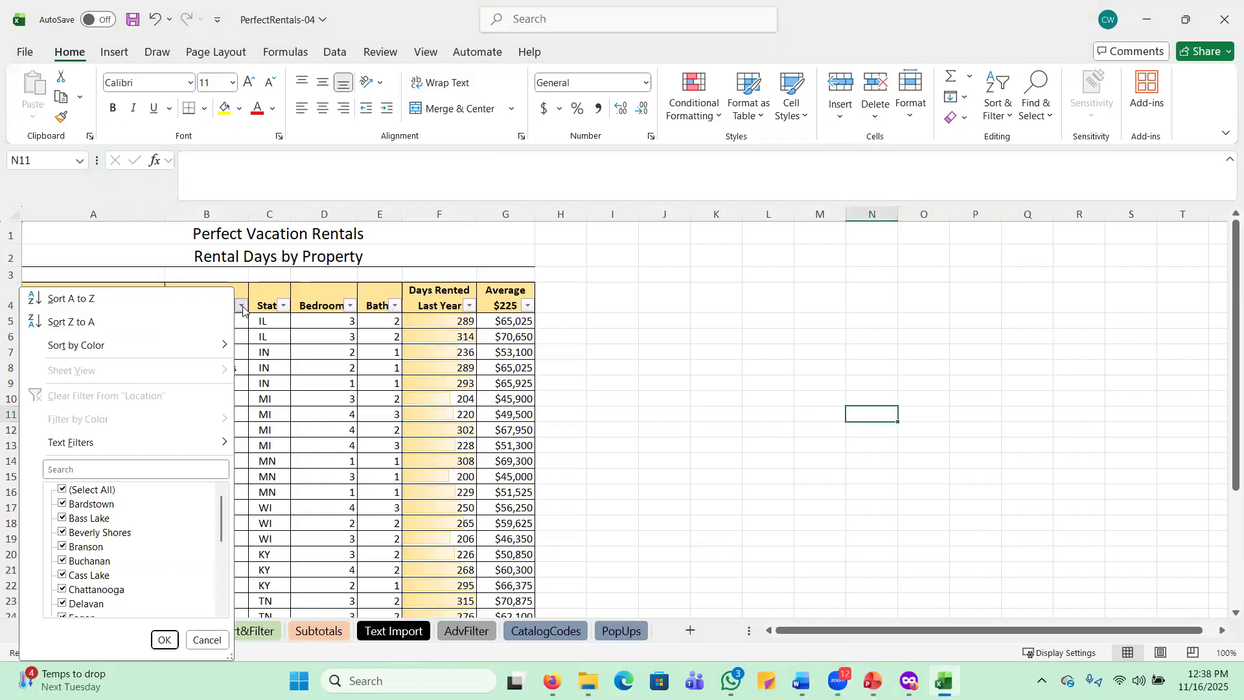
click(69, 302)
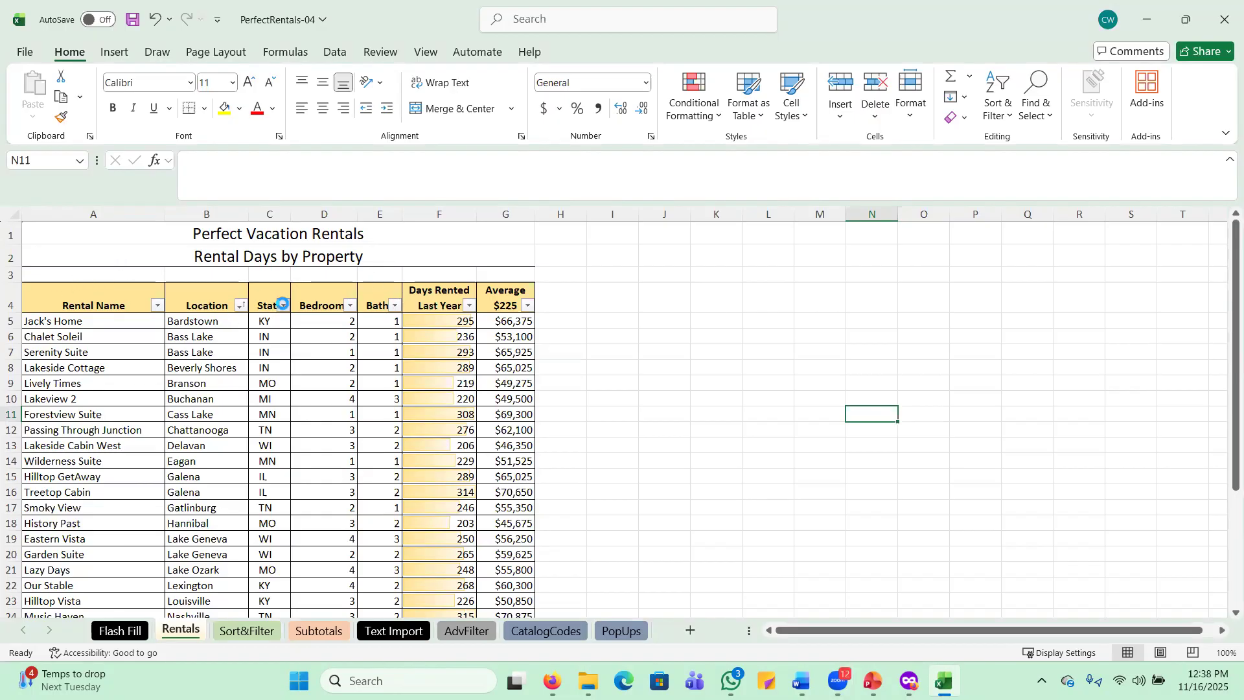
click(283, 304)
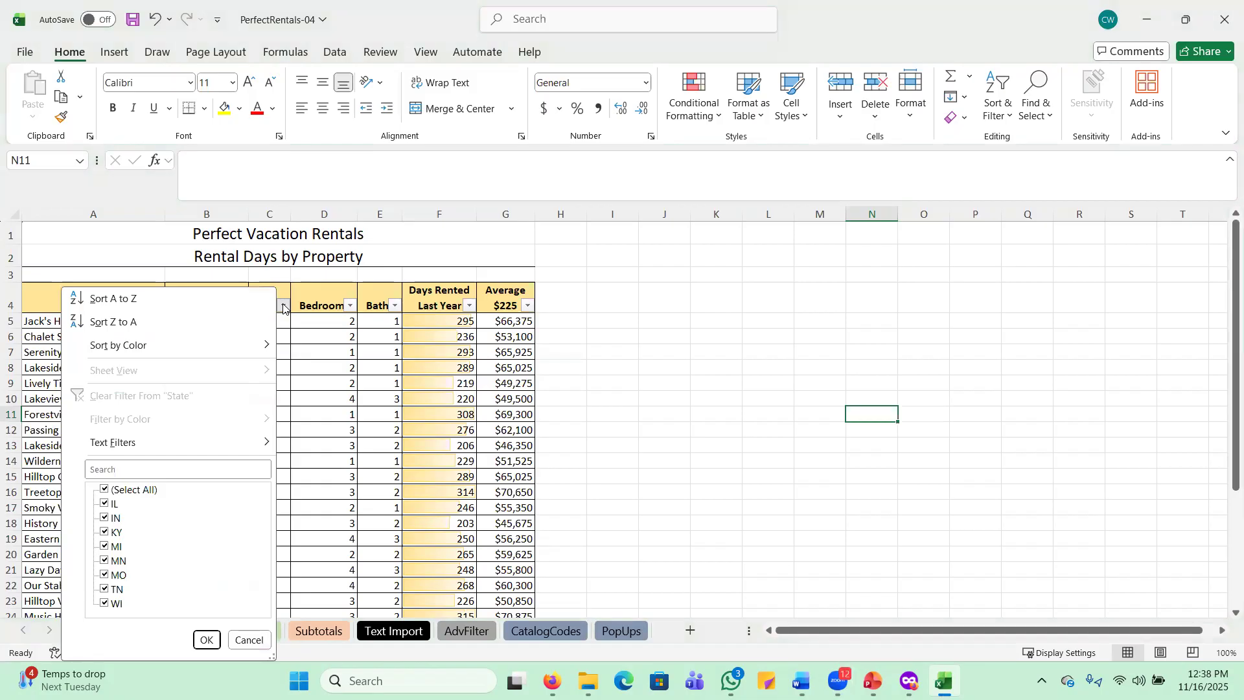
click(124, 306)
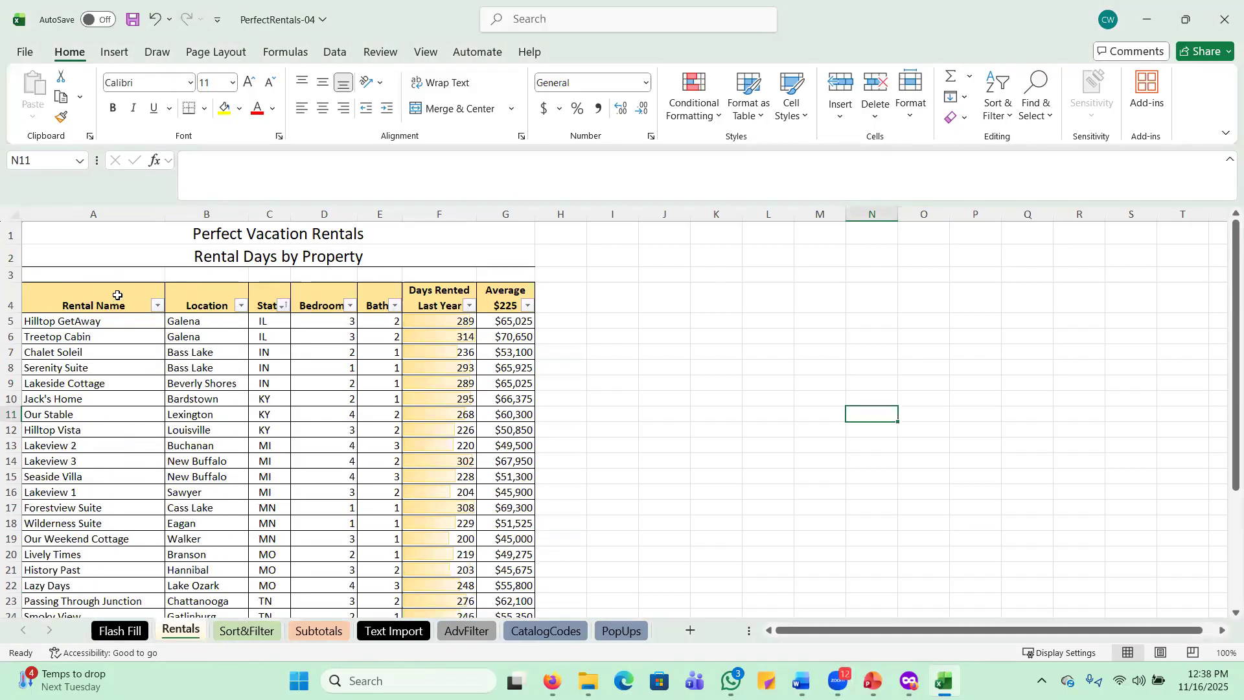
click(45, 235)
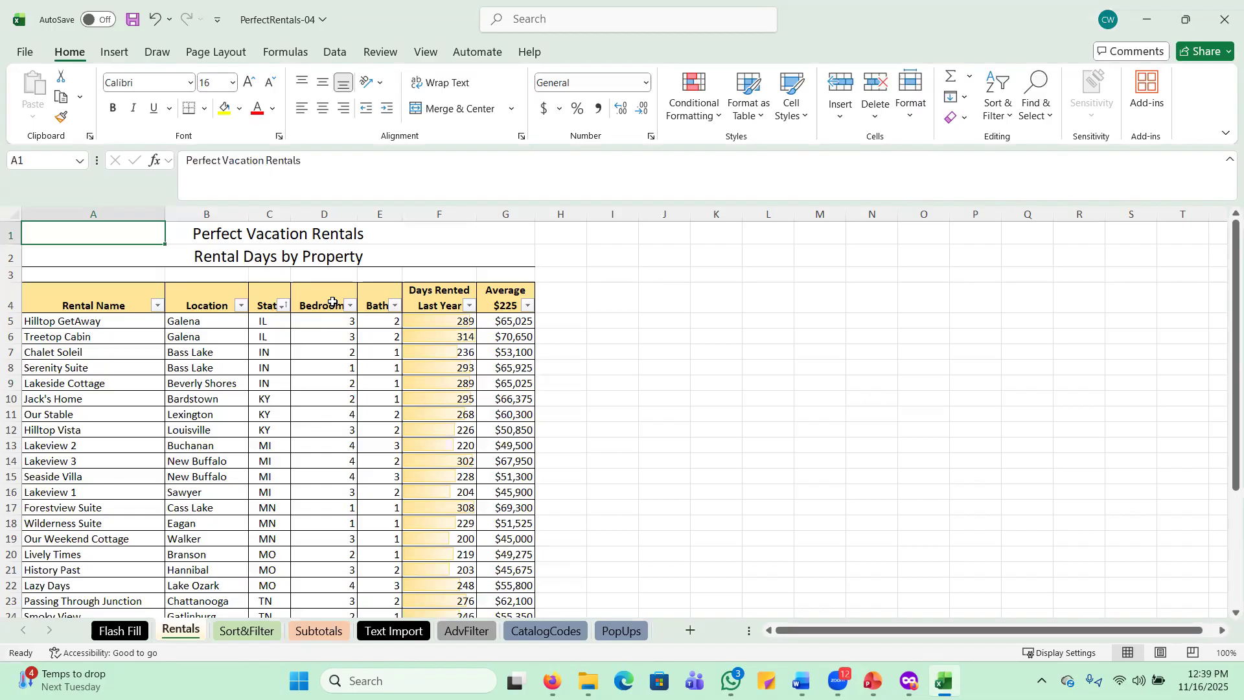
Start a custom sort of the rental list on the Sort&Filter sheet, with State cell values A to Z as the first level.
click(248, 634)
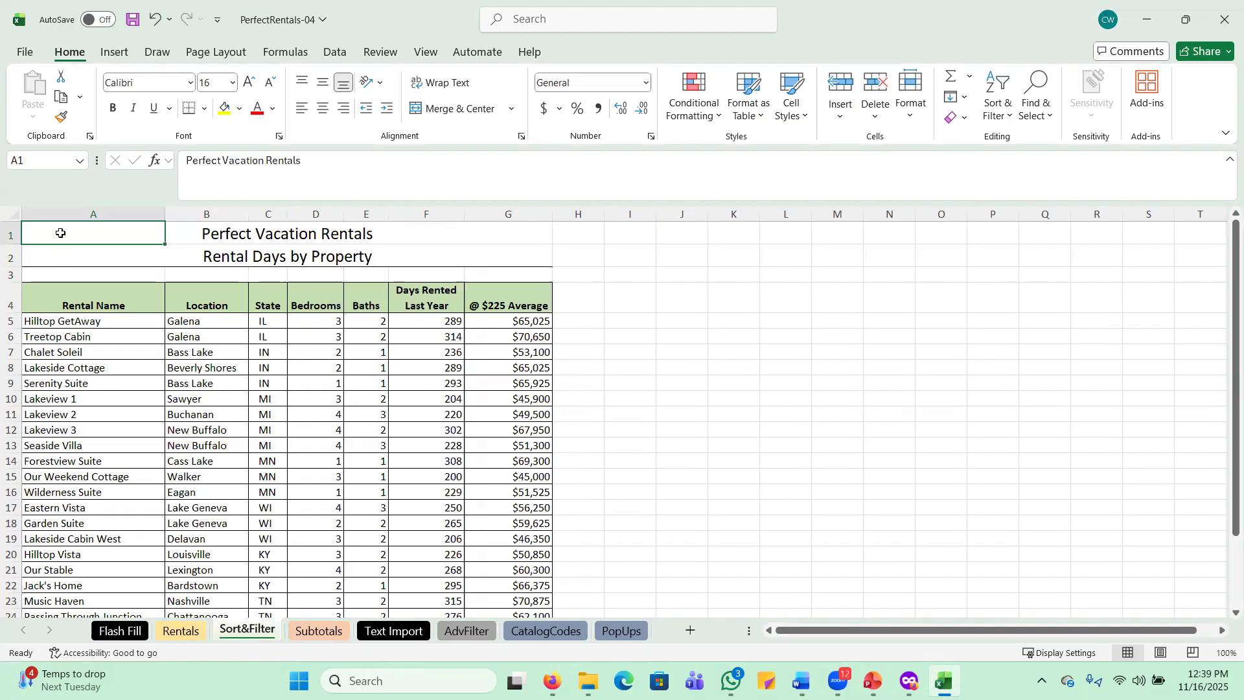
click(50, 320)
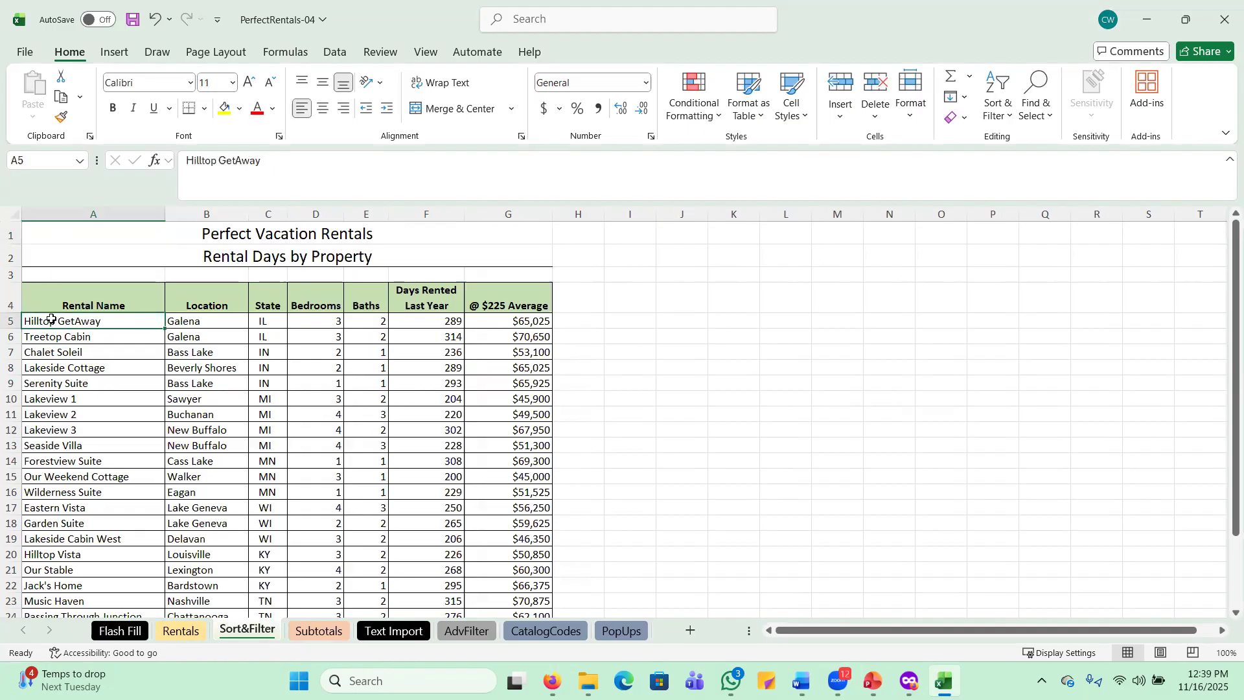
click(334, 54)
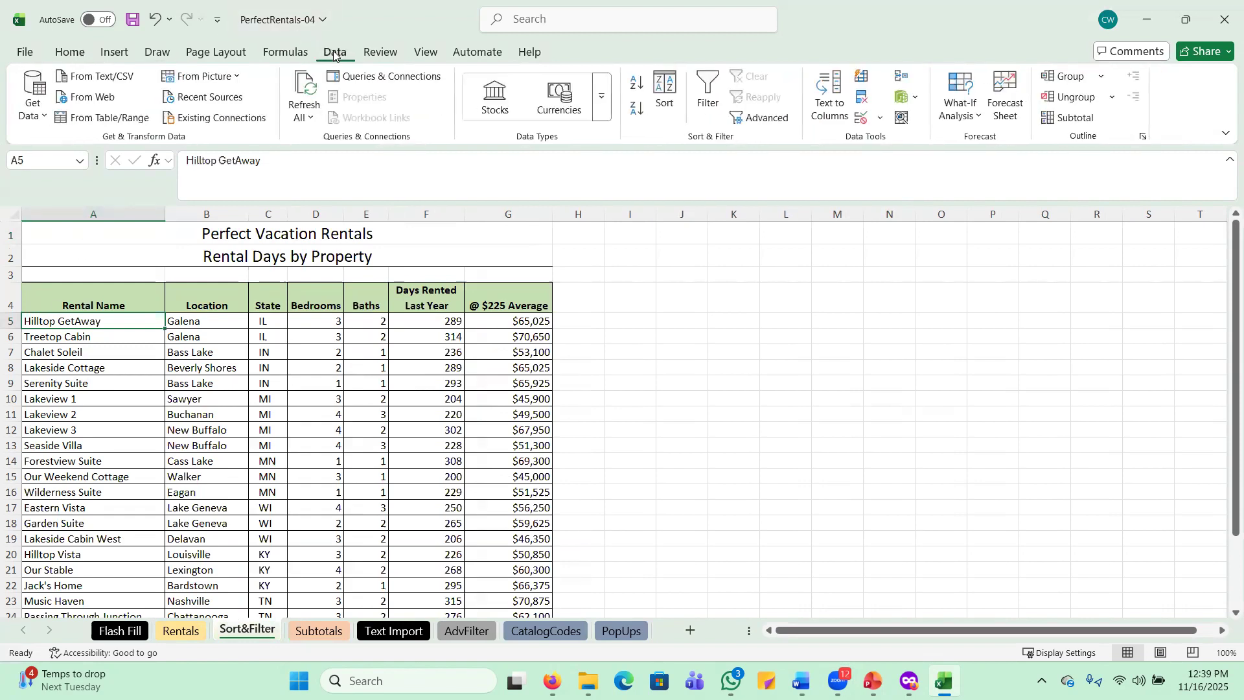
click(665, 93)
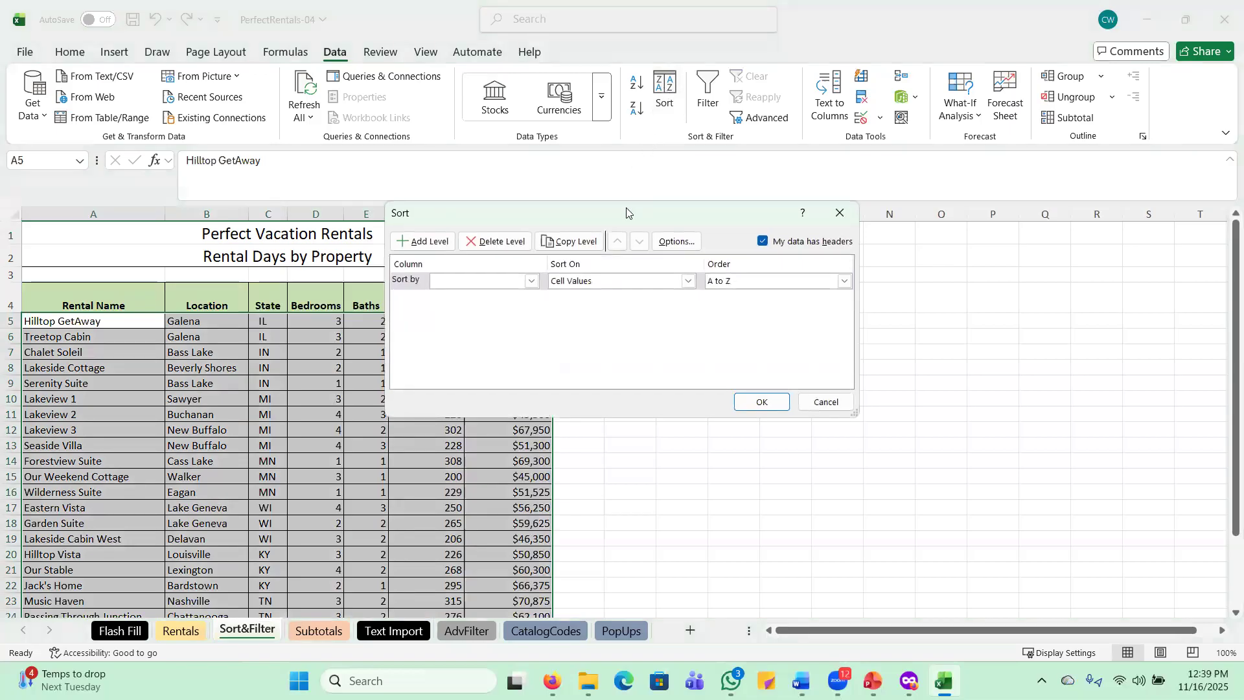
drag(626, 207, 808, 234)
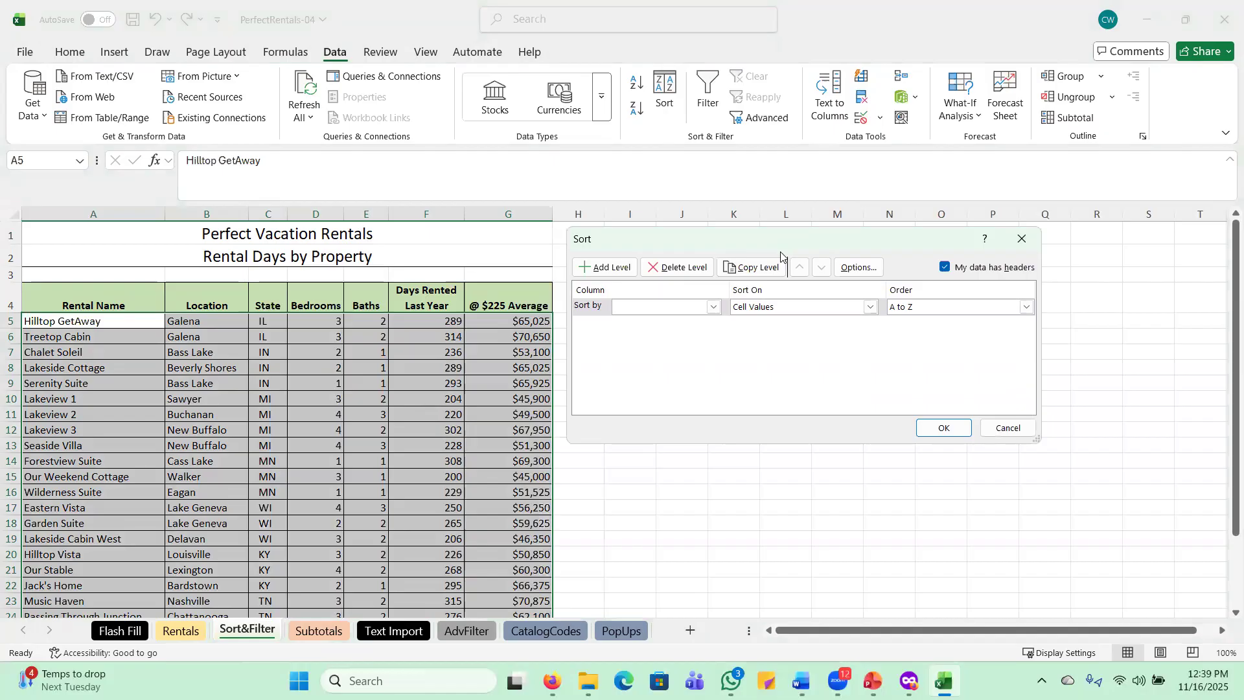
click(714, 308)
click(625, 345)
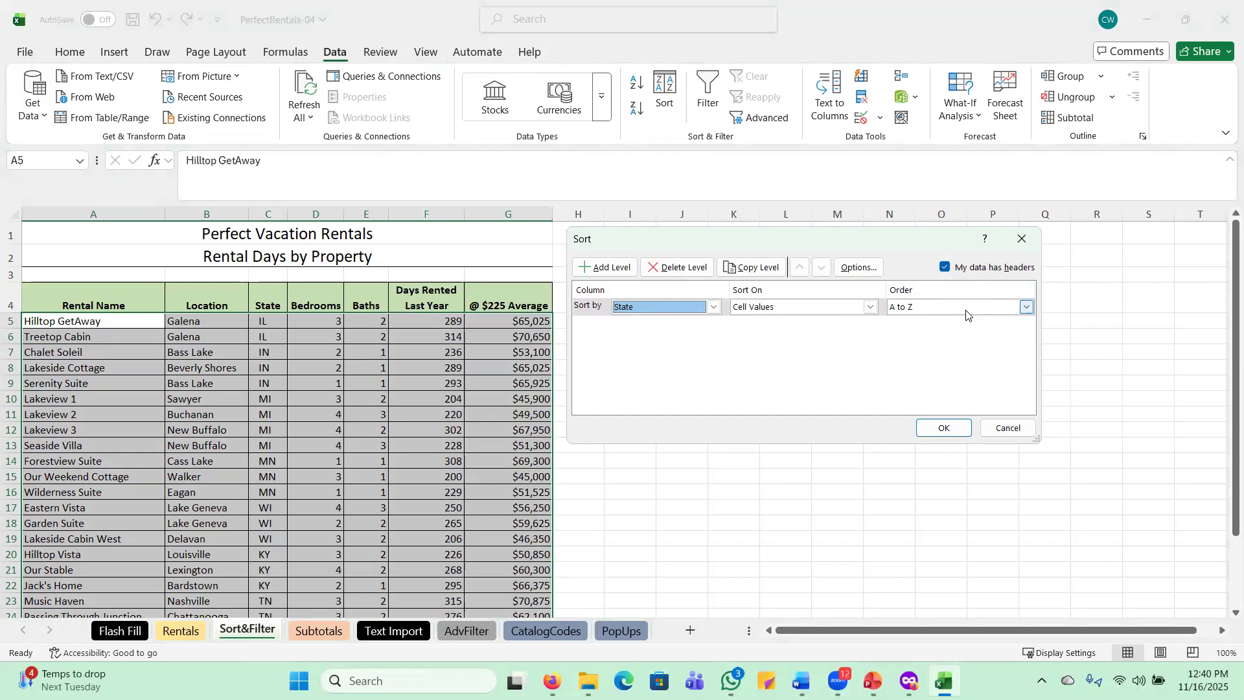
Add a second sort level for Bedrooms, ordered Largest to Smallest.
click(599, 276)
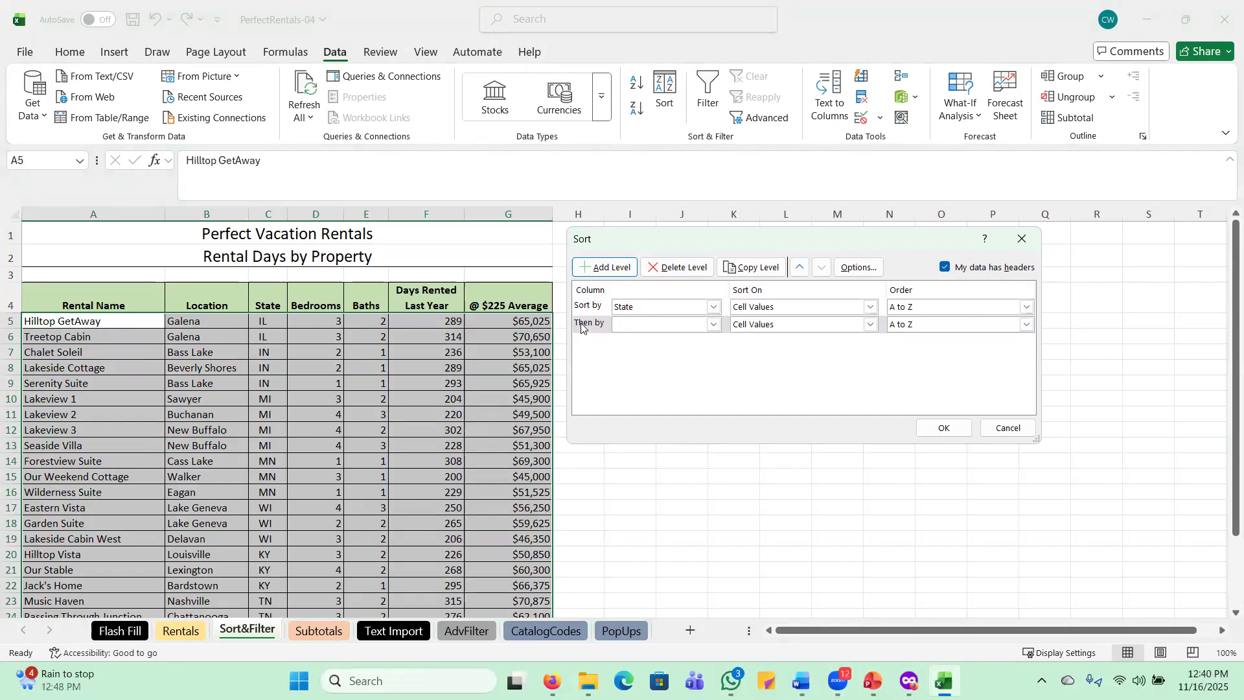
click(690, 325)
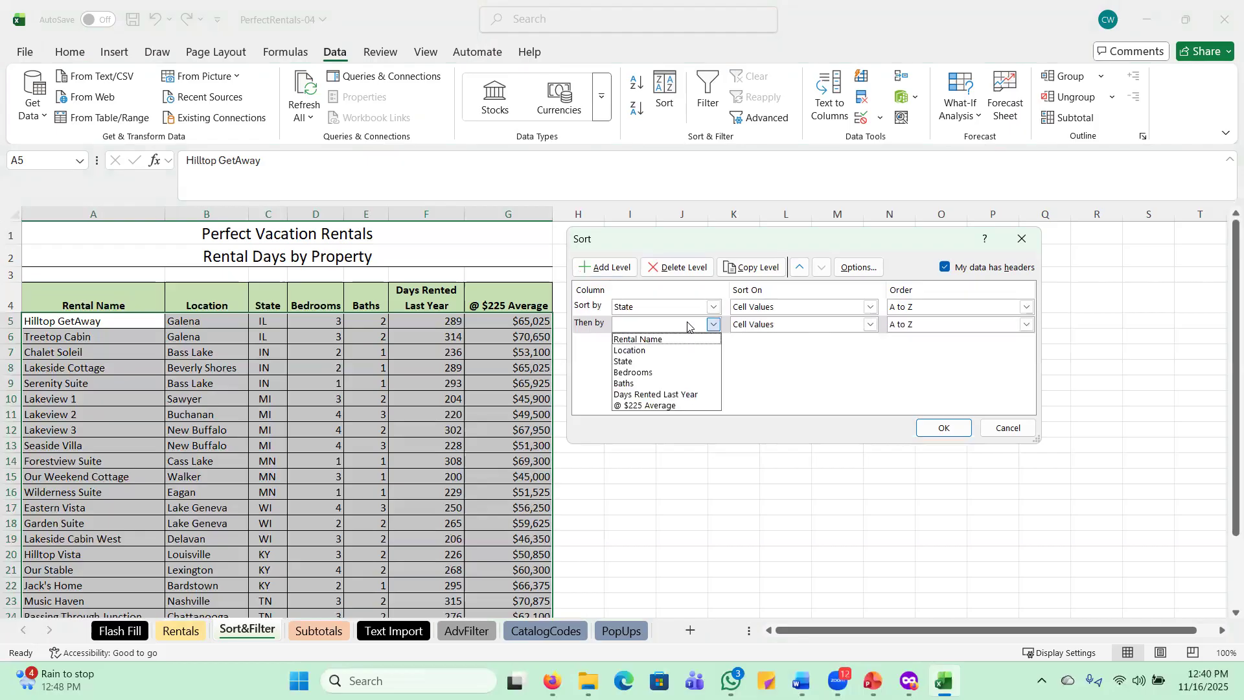
click(642, 372)
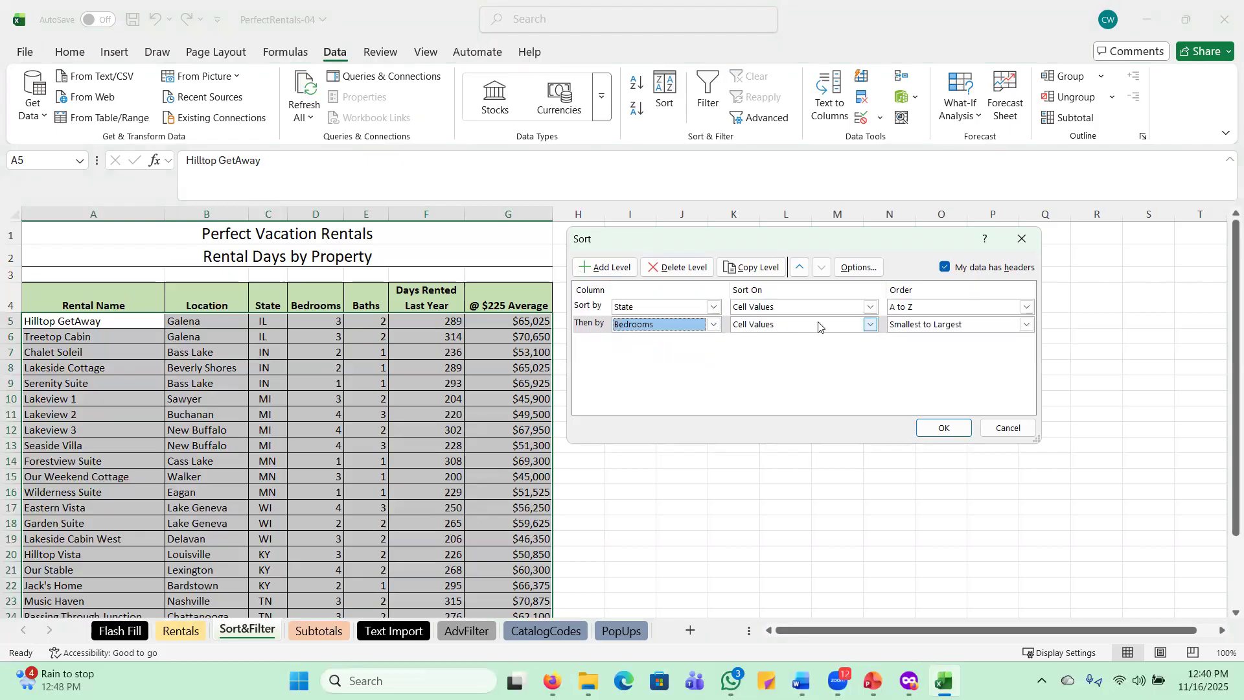
click(925, 325)
click(918, 350)
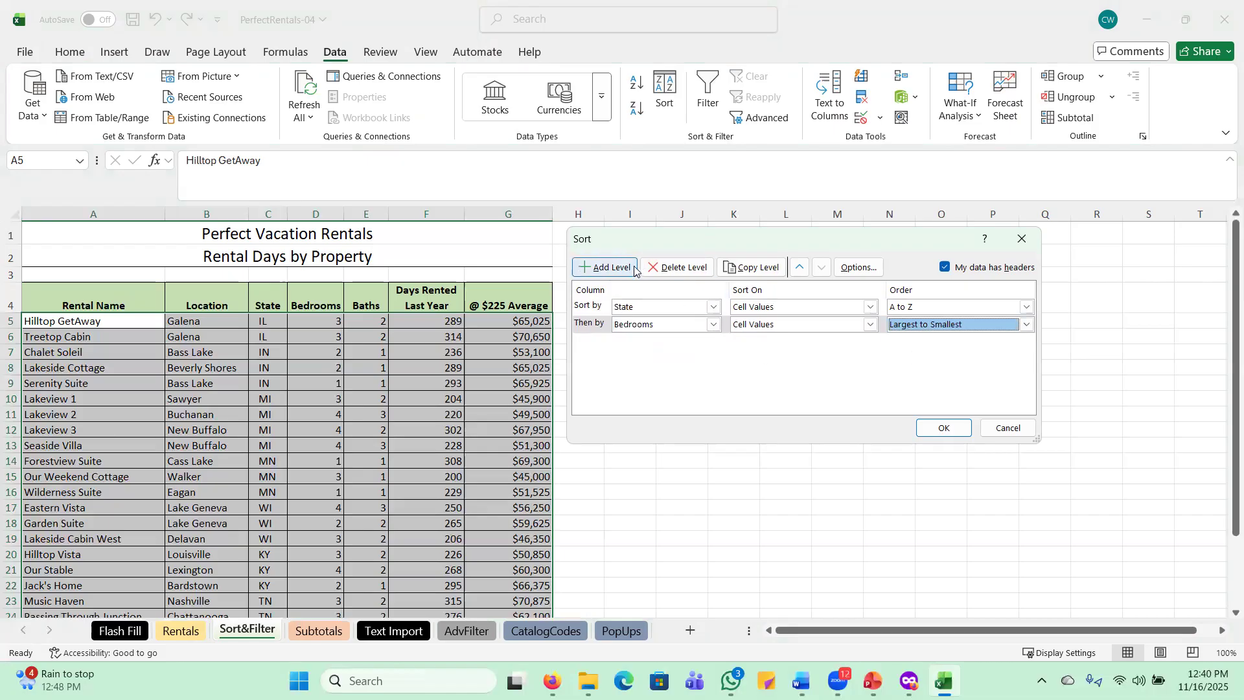
Add a third sort level for Baths, ordered Largest to Smallest, apply the custom sort and select cell A1.
click(601, 271)
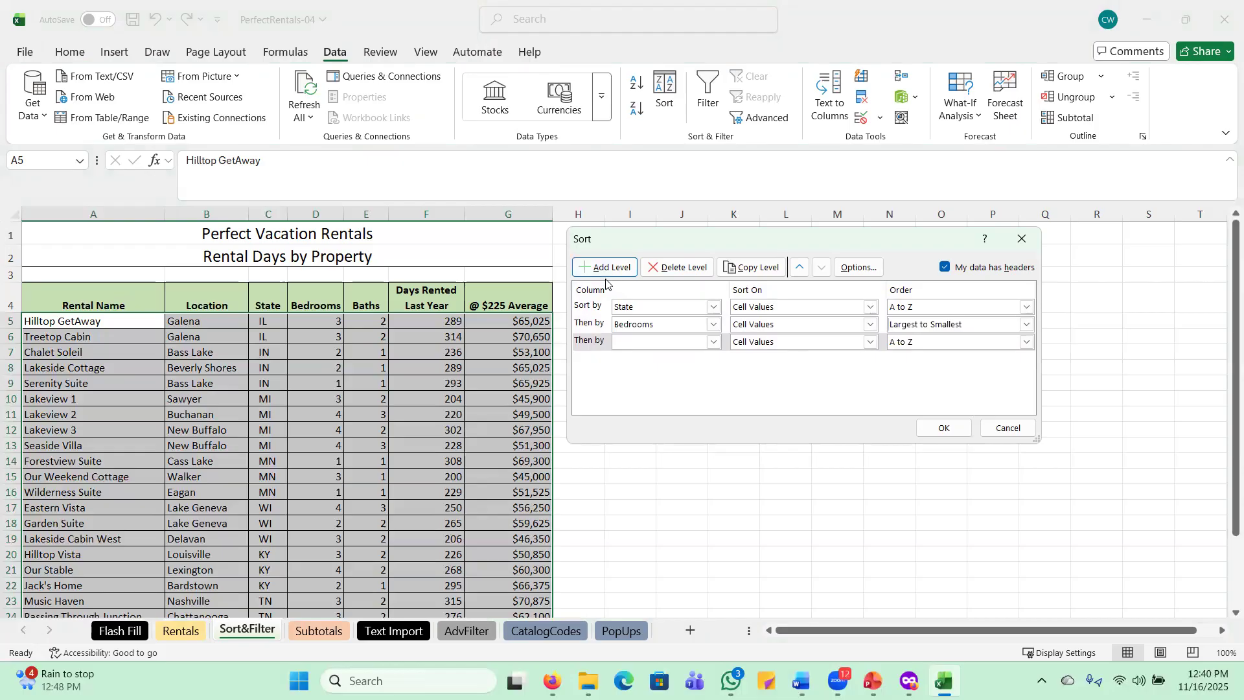
click(650, 341)
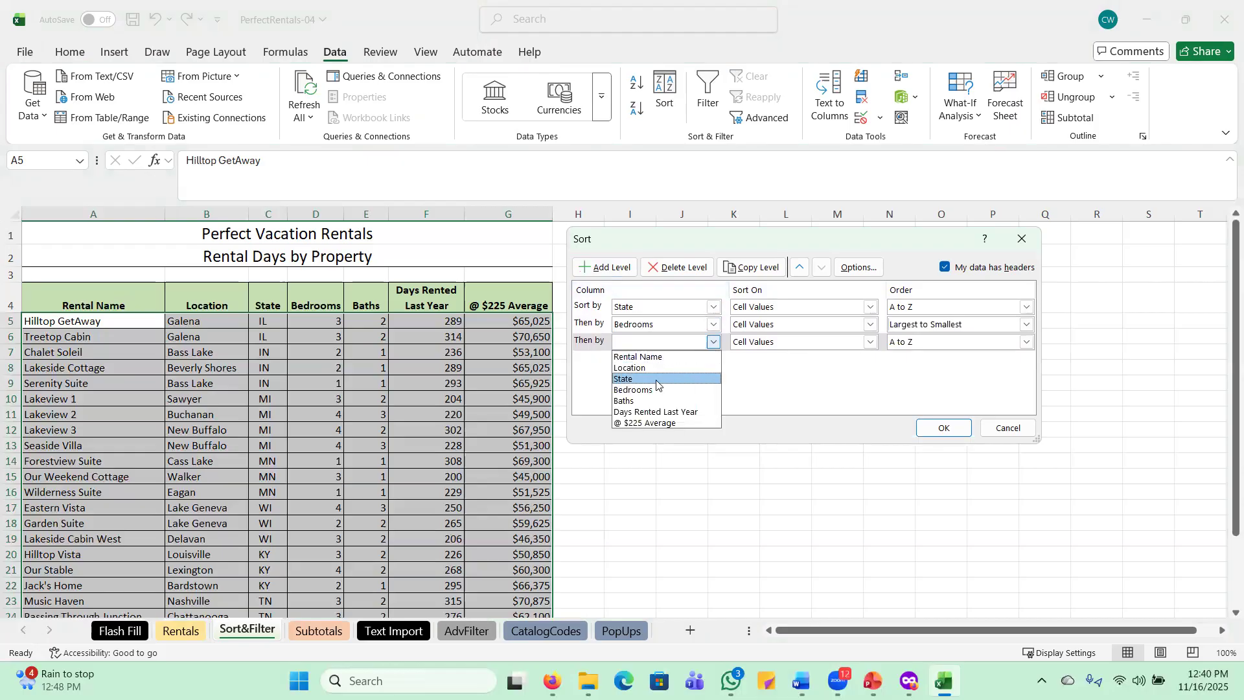
click(642, 400)
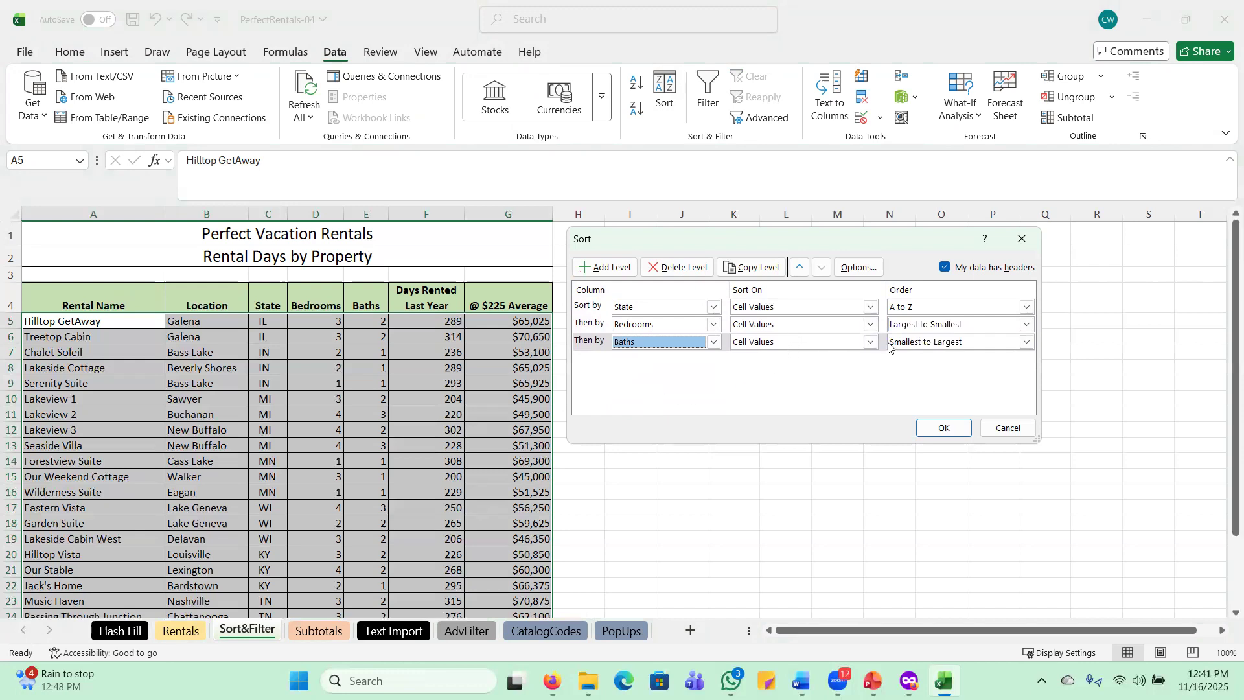
click(926, 342)
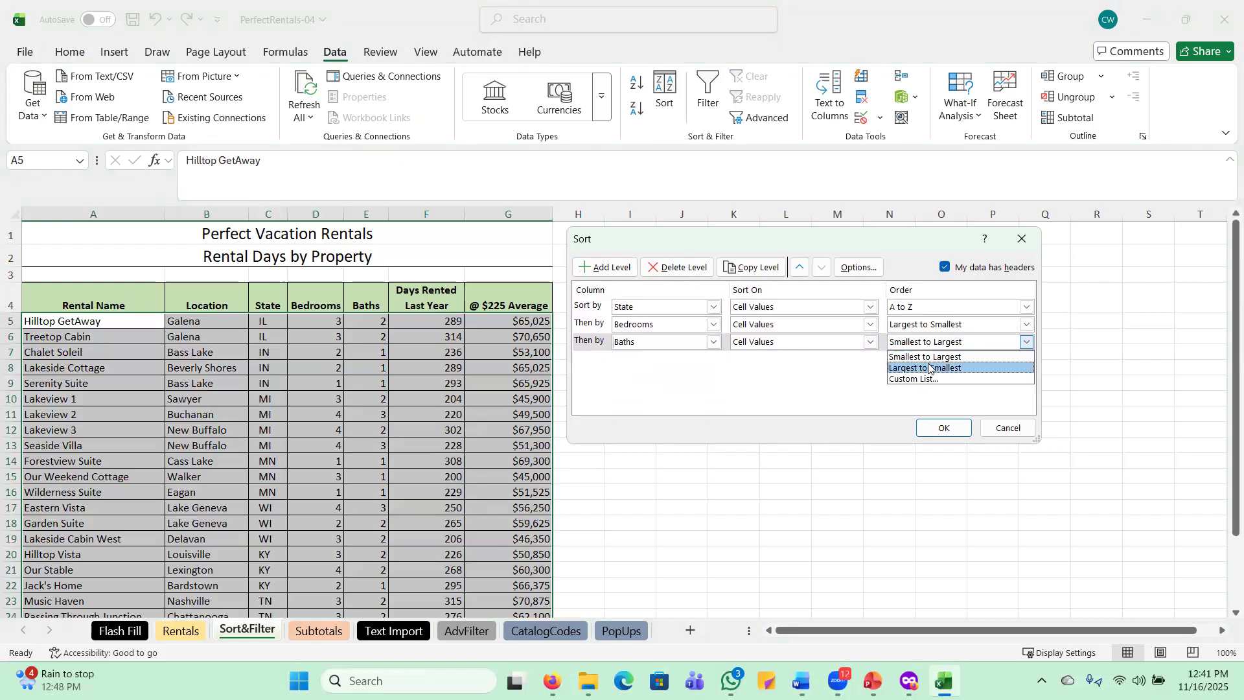
click(927, 367)
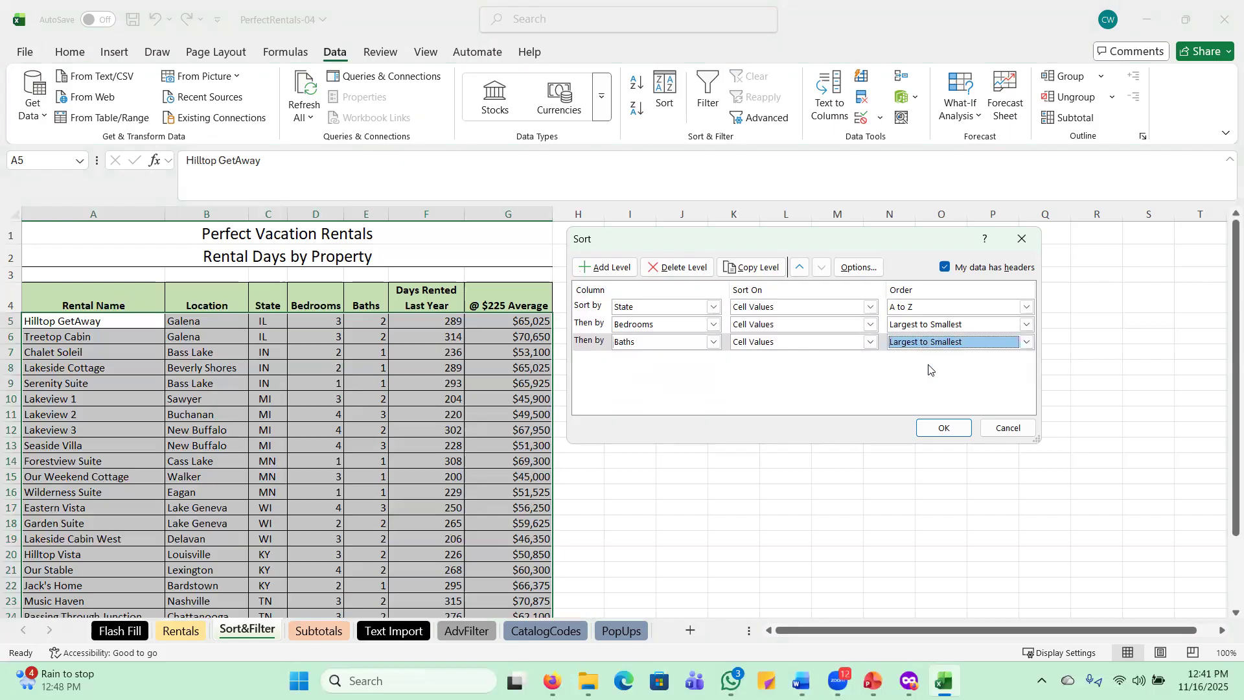
click(942, 429)
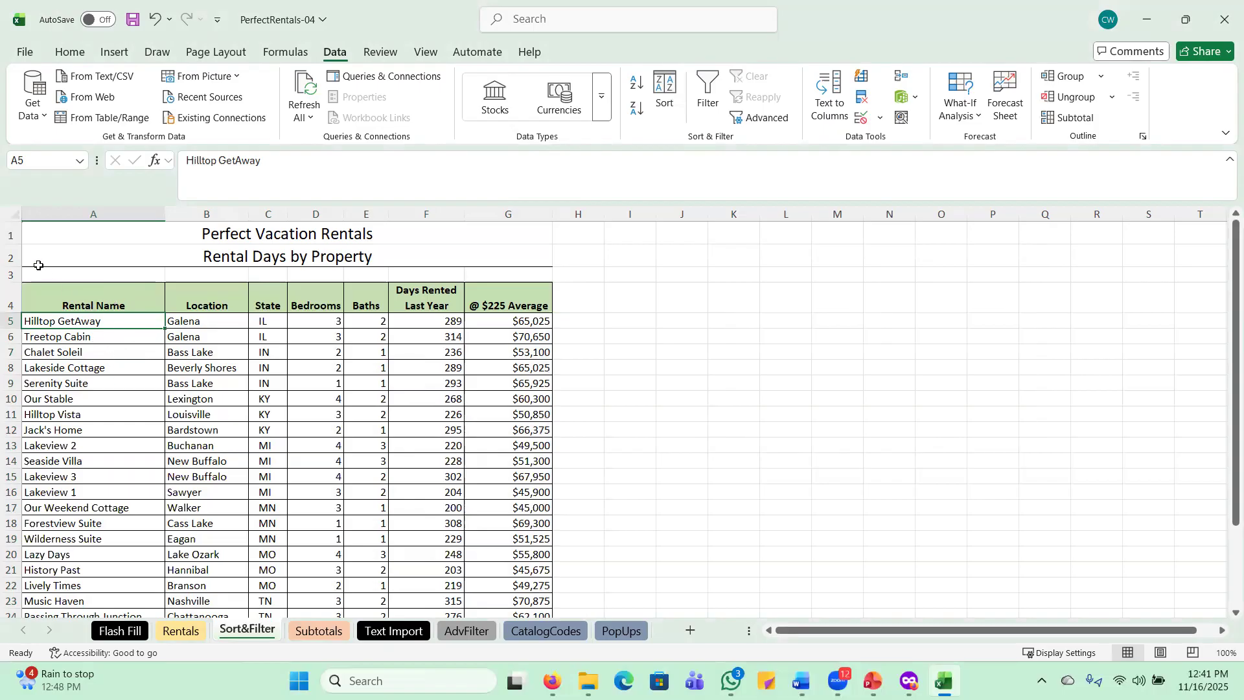
click(44, 237)
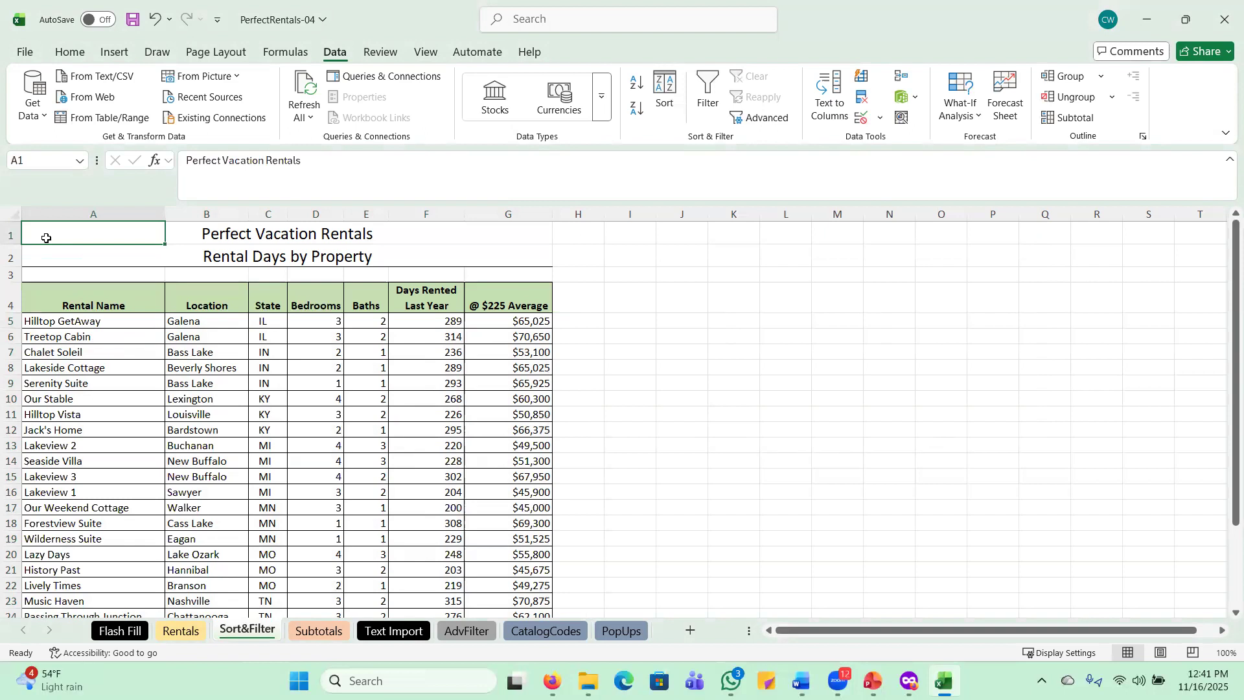